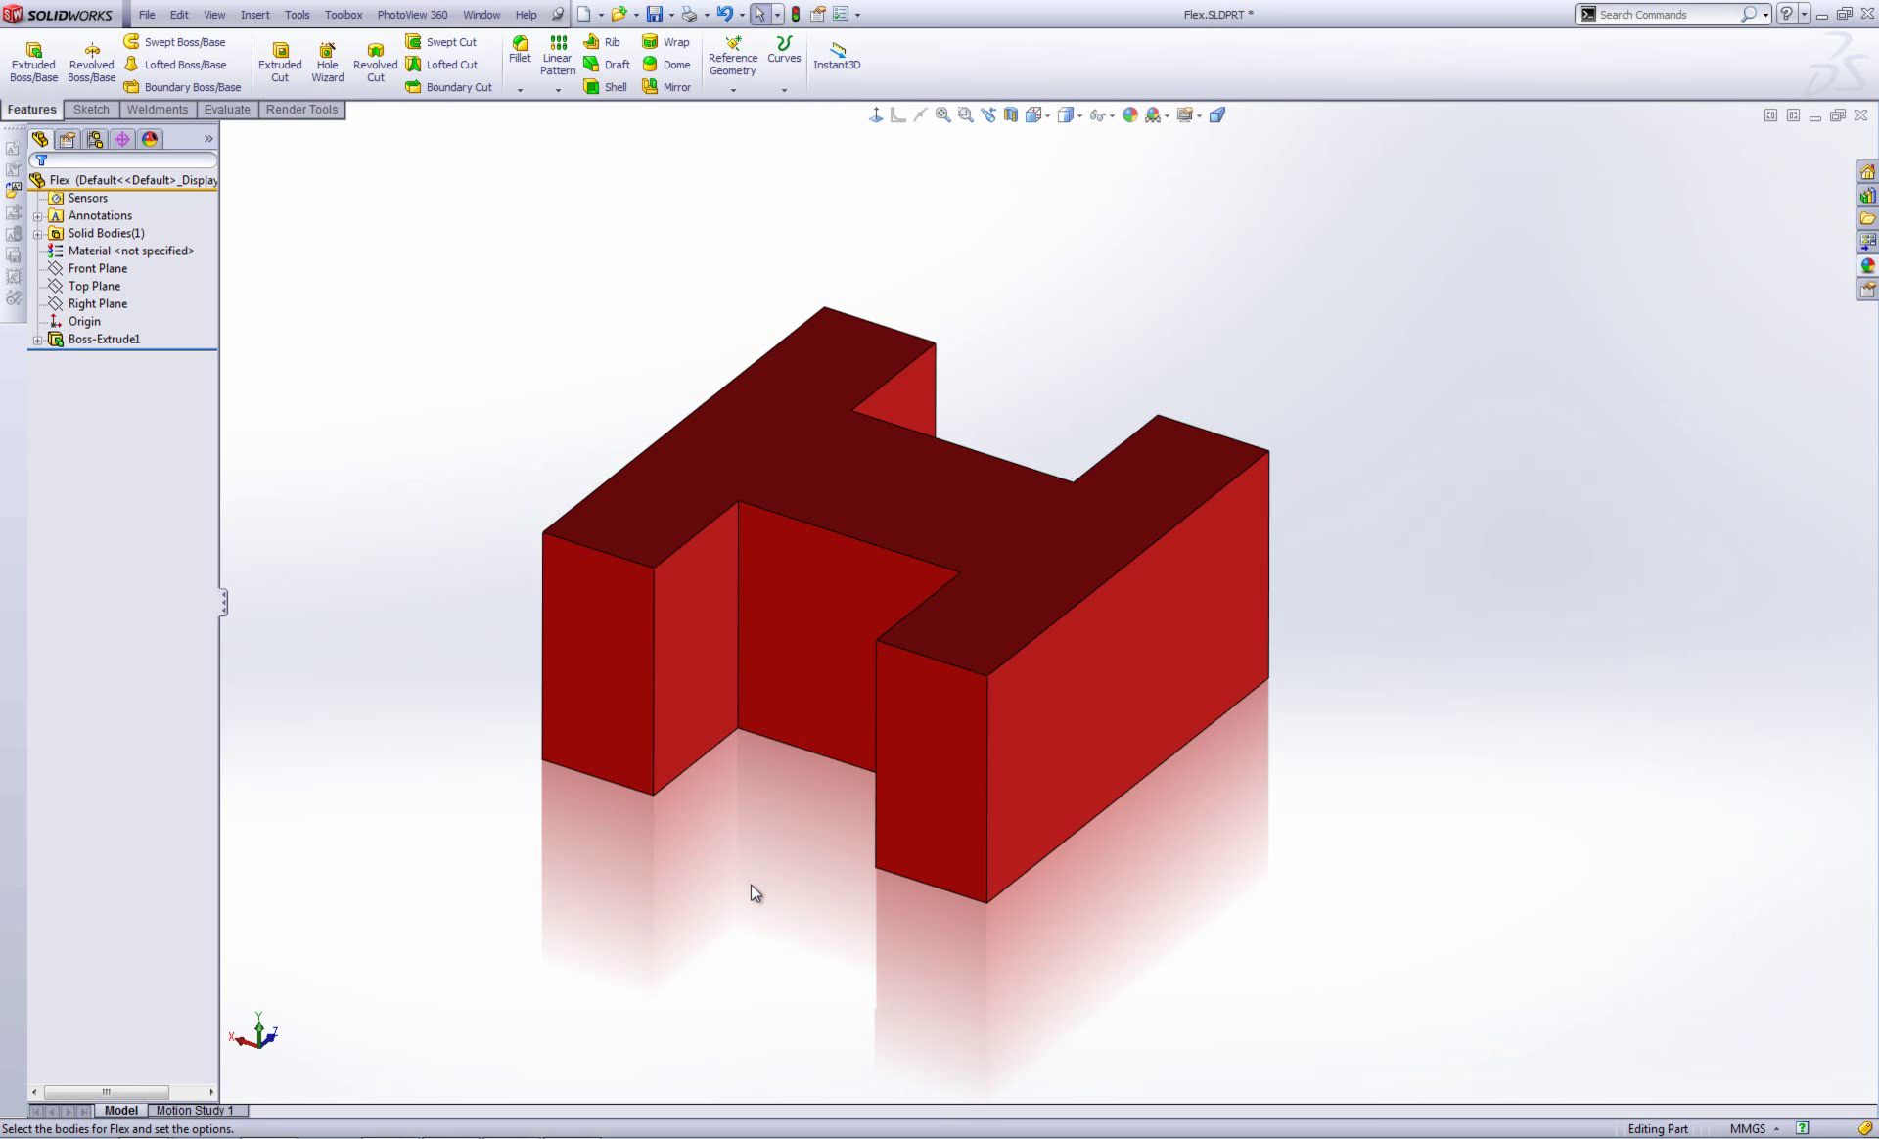
# Start a Flex feature of the Bending type on the H-shaped solid body
pyautogui.moveTo(755, 890); pyautogui.dragTo(879, 882, button='middle')
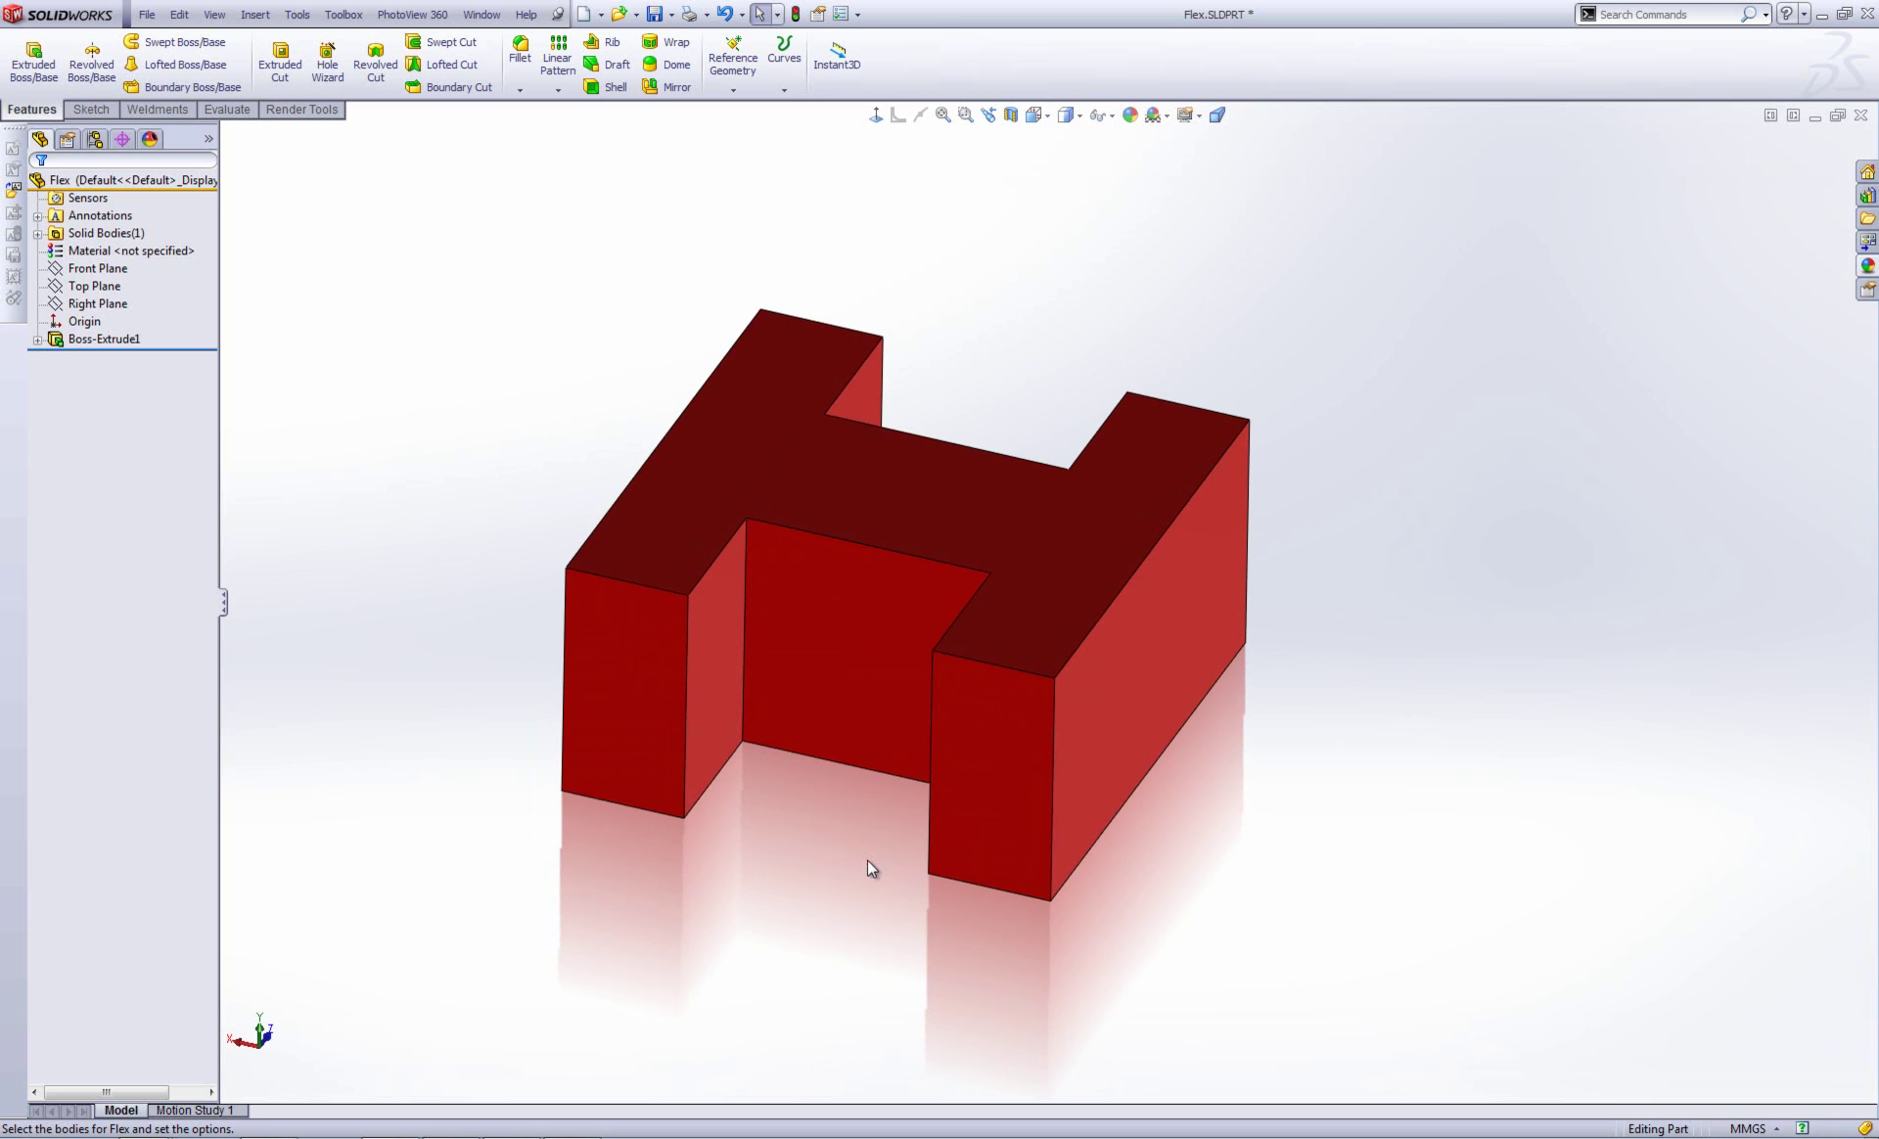
pyautogui.click(257, 15)
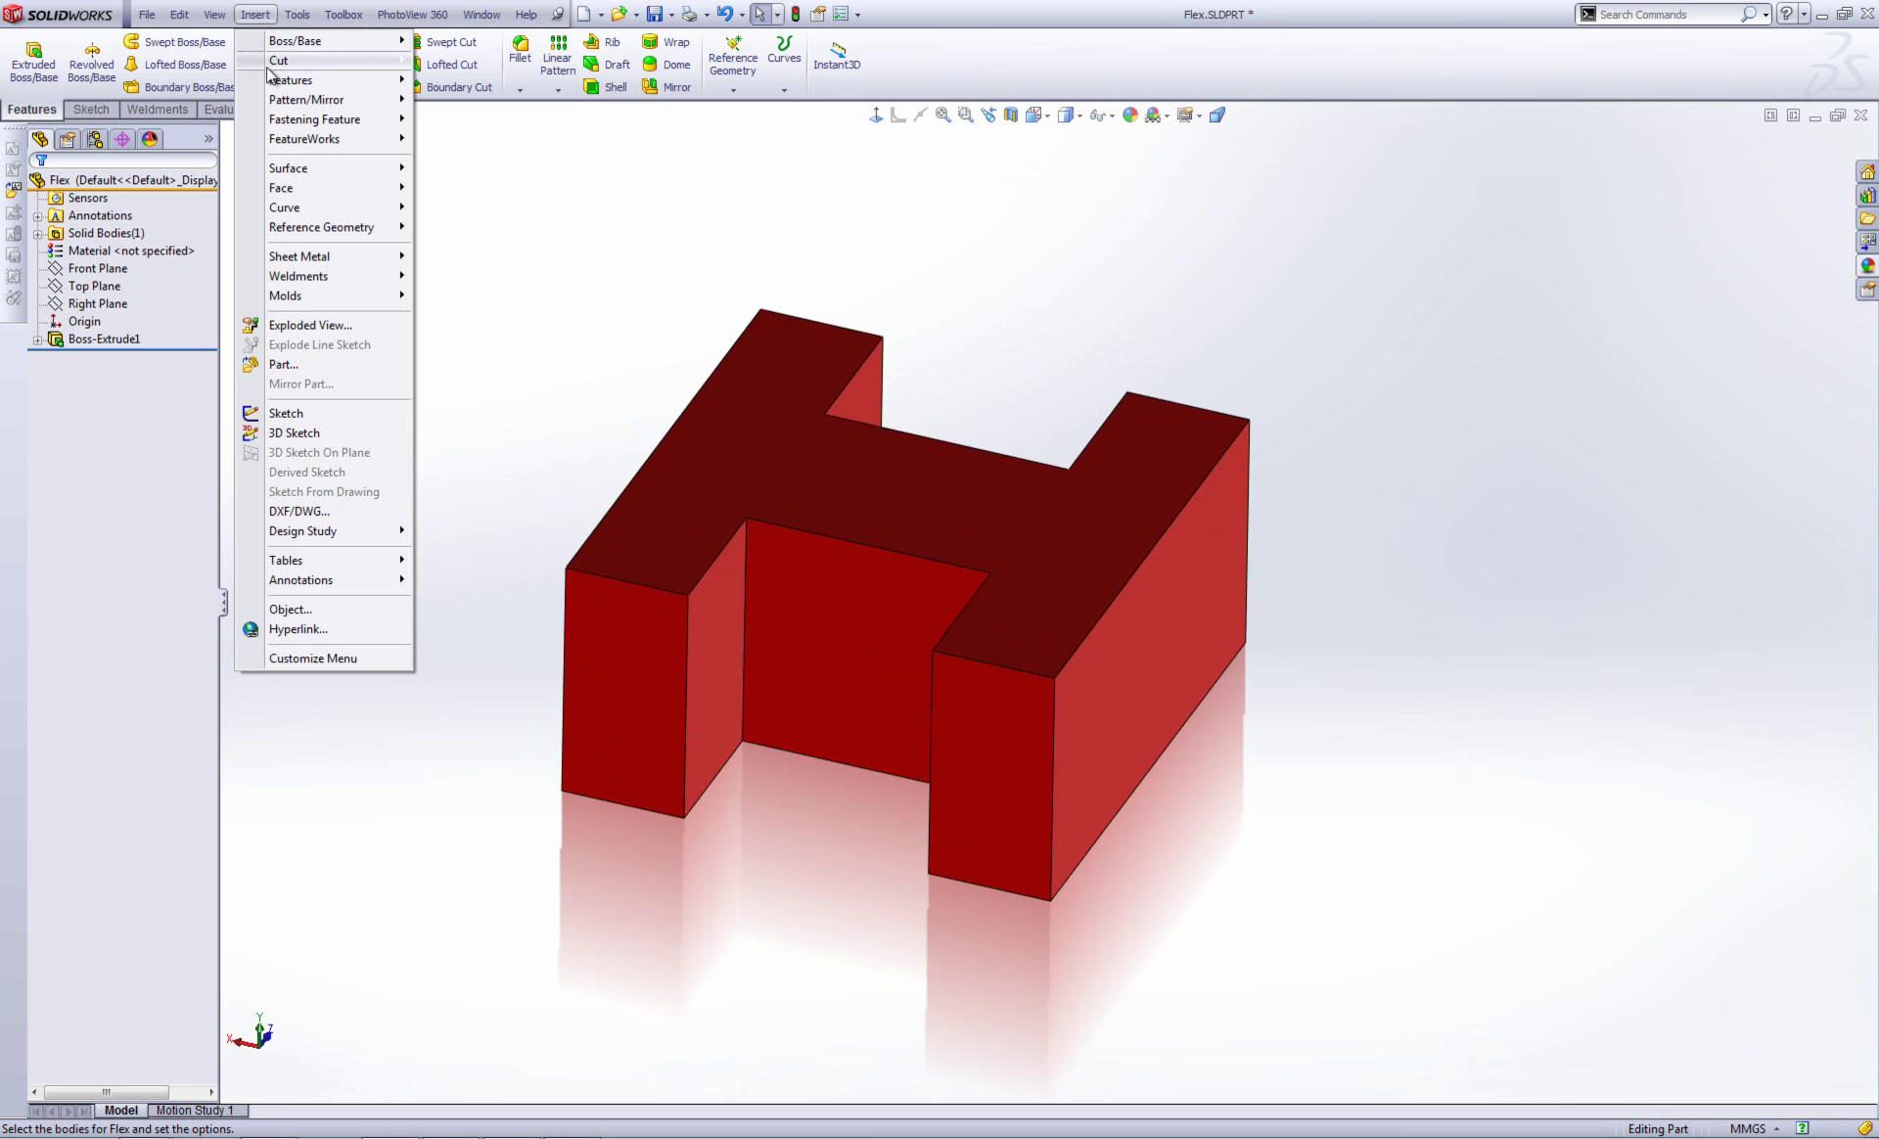
pyautogui.moveTo(293, 80)
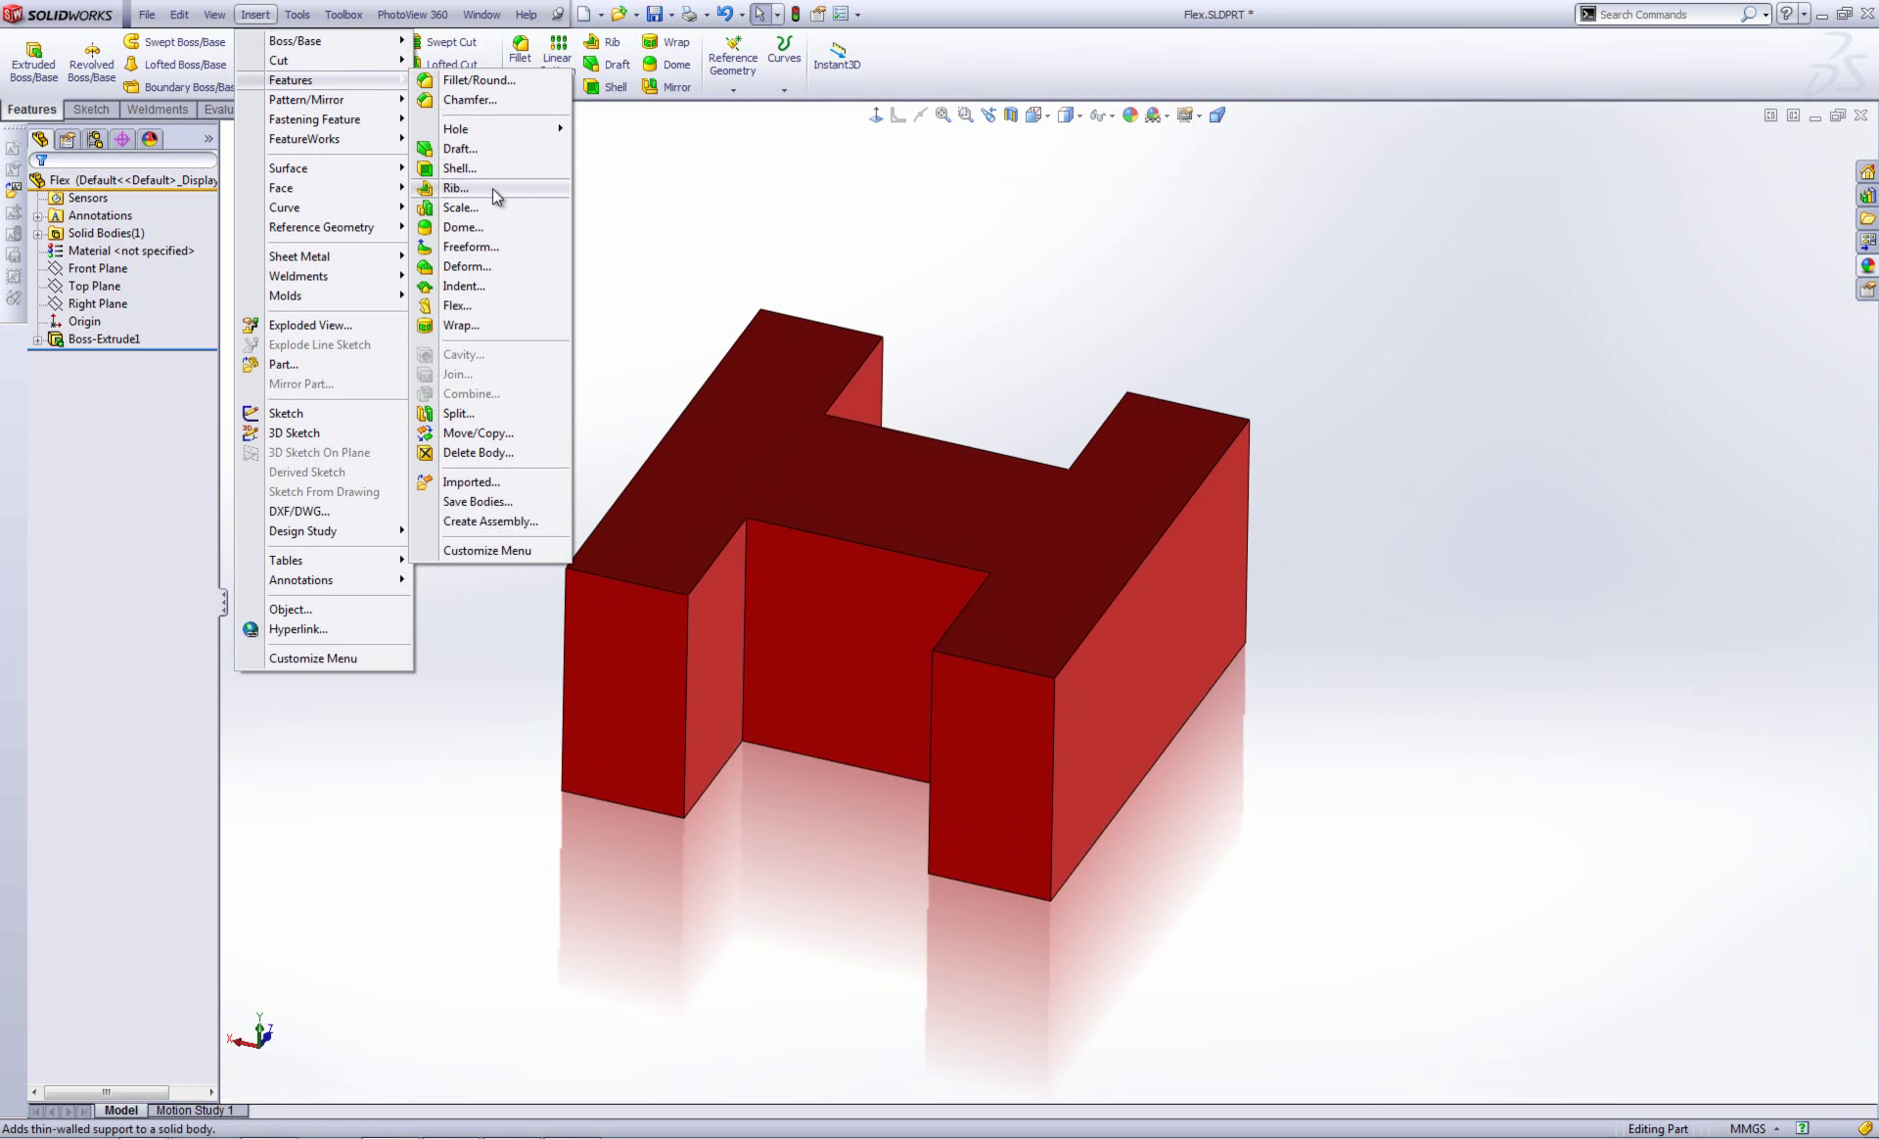
pyautogui.click(471, 306)
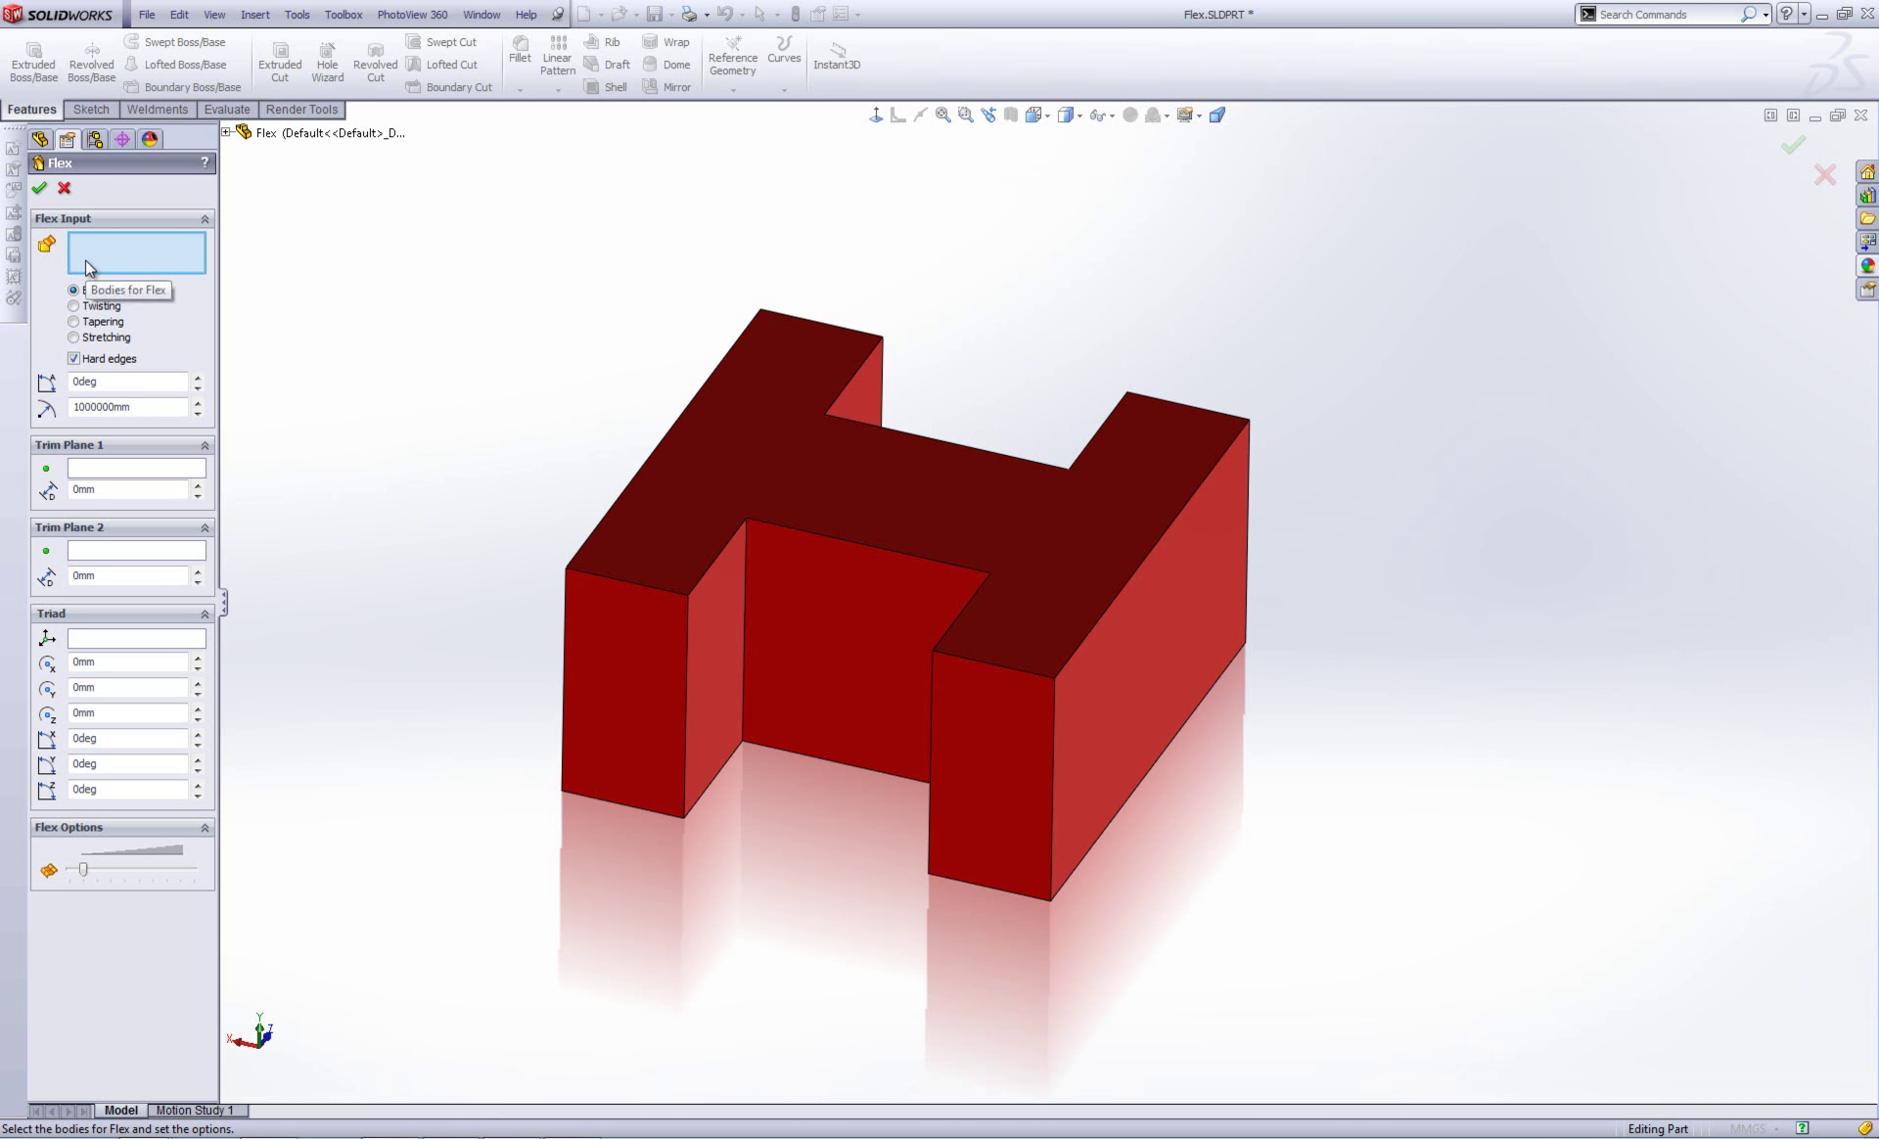
pyautogui.click(792, 512)
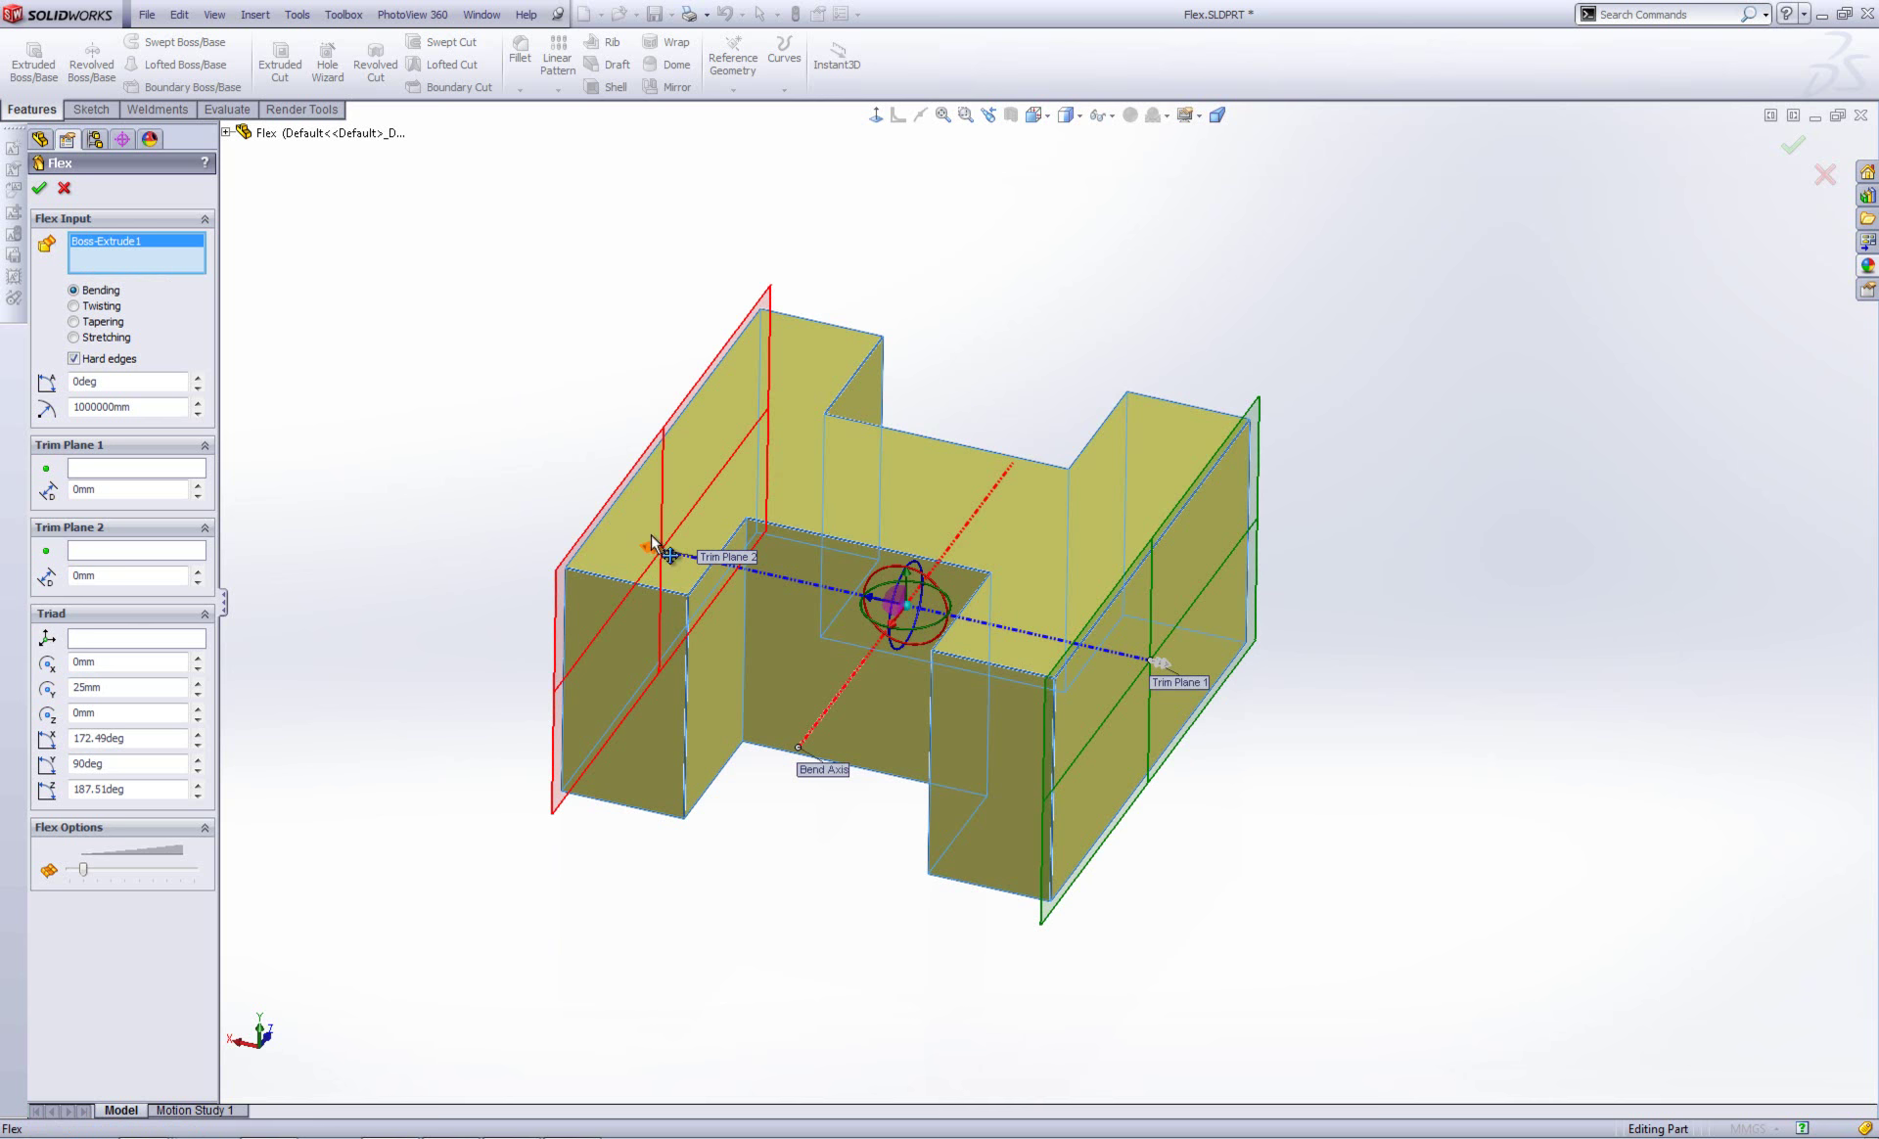
# Move Trim Plane 2 inward by about 27.01 mm and Trim Plane 1 by about 25.19 mm, towards the web of the H
pyautogui.moveTo(658, 543); pyautogui.dragTo(736, 575, button='middle')
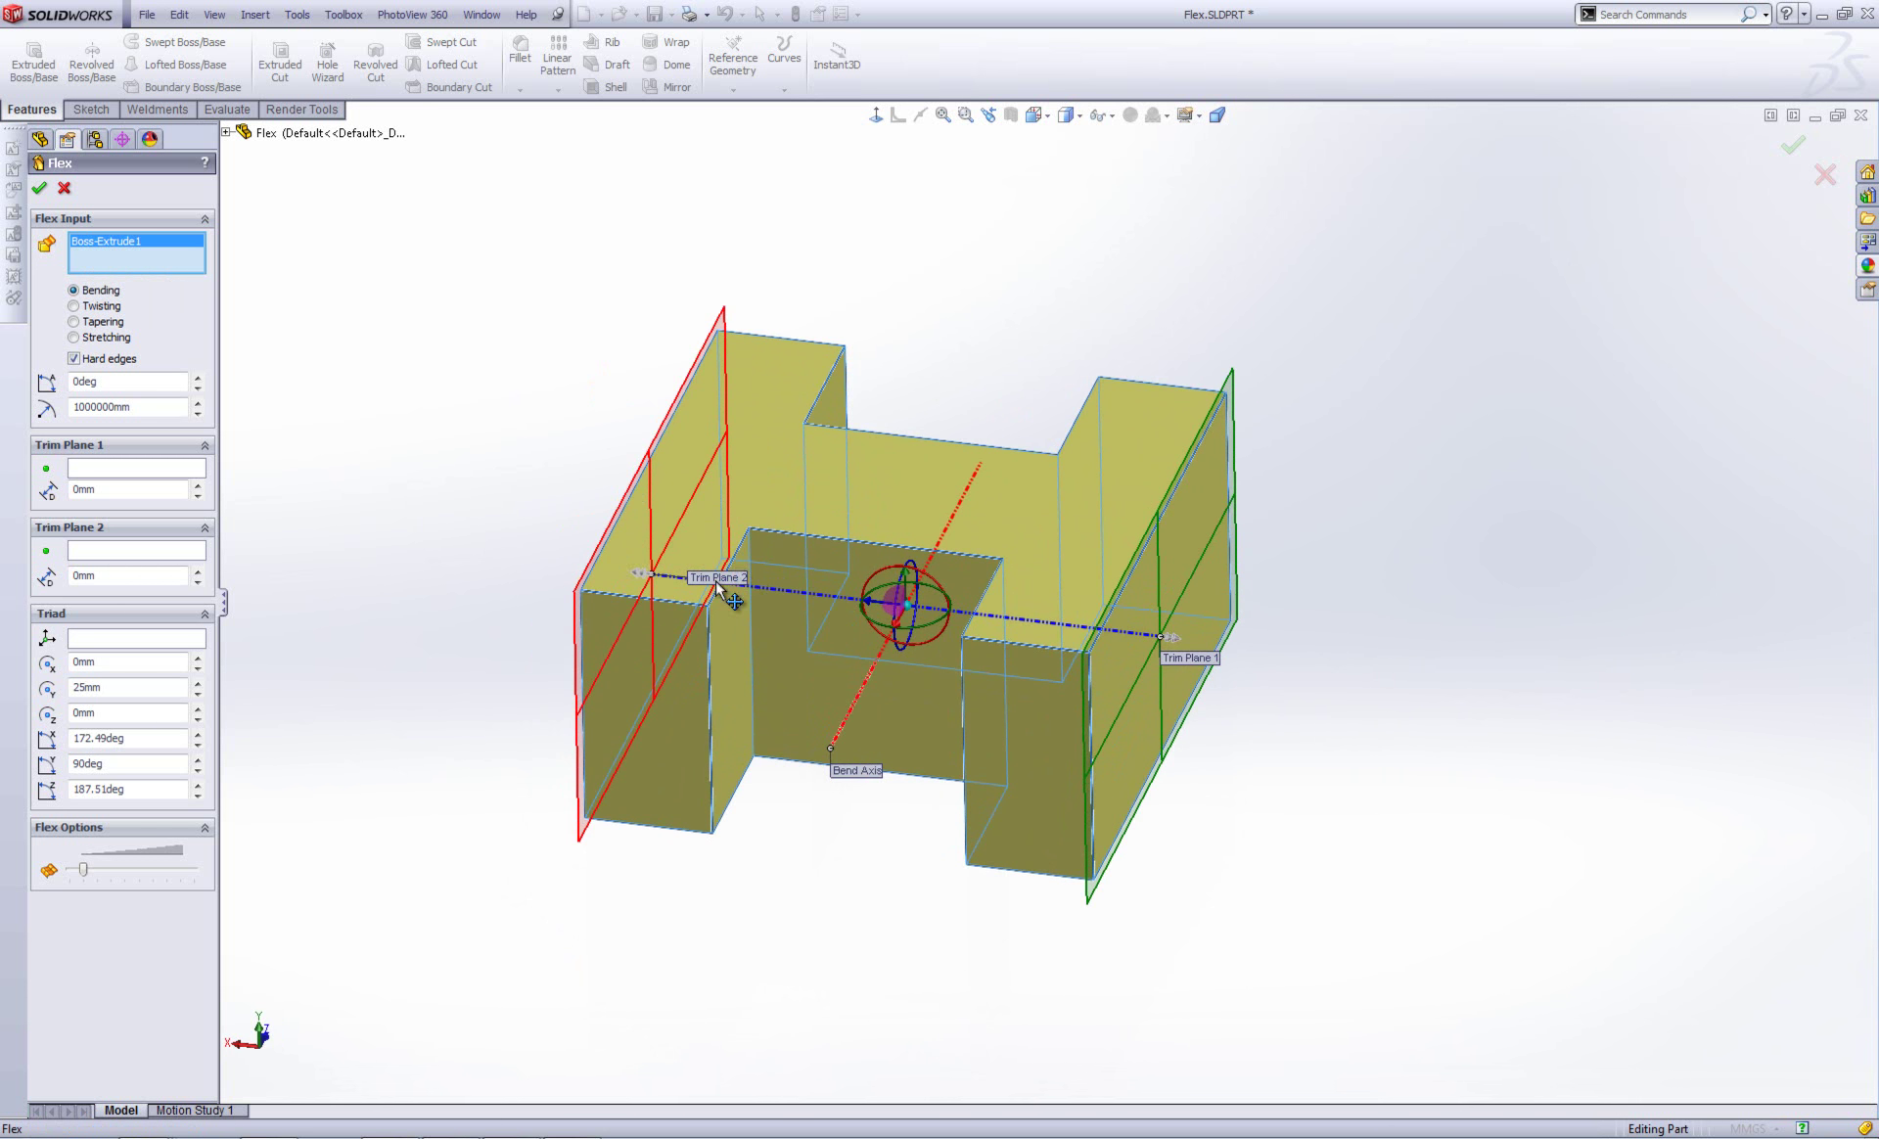
pyautogui.moveTo(891, 782); pyautogui.dragTo(898, 736, button='middle')
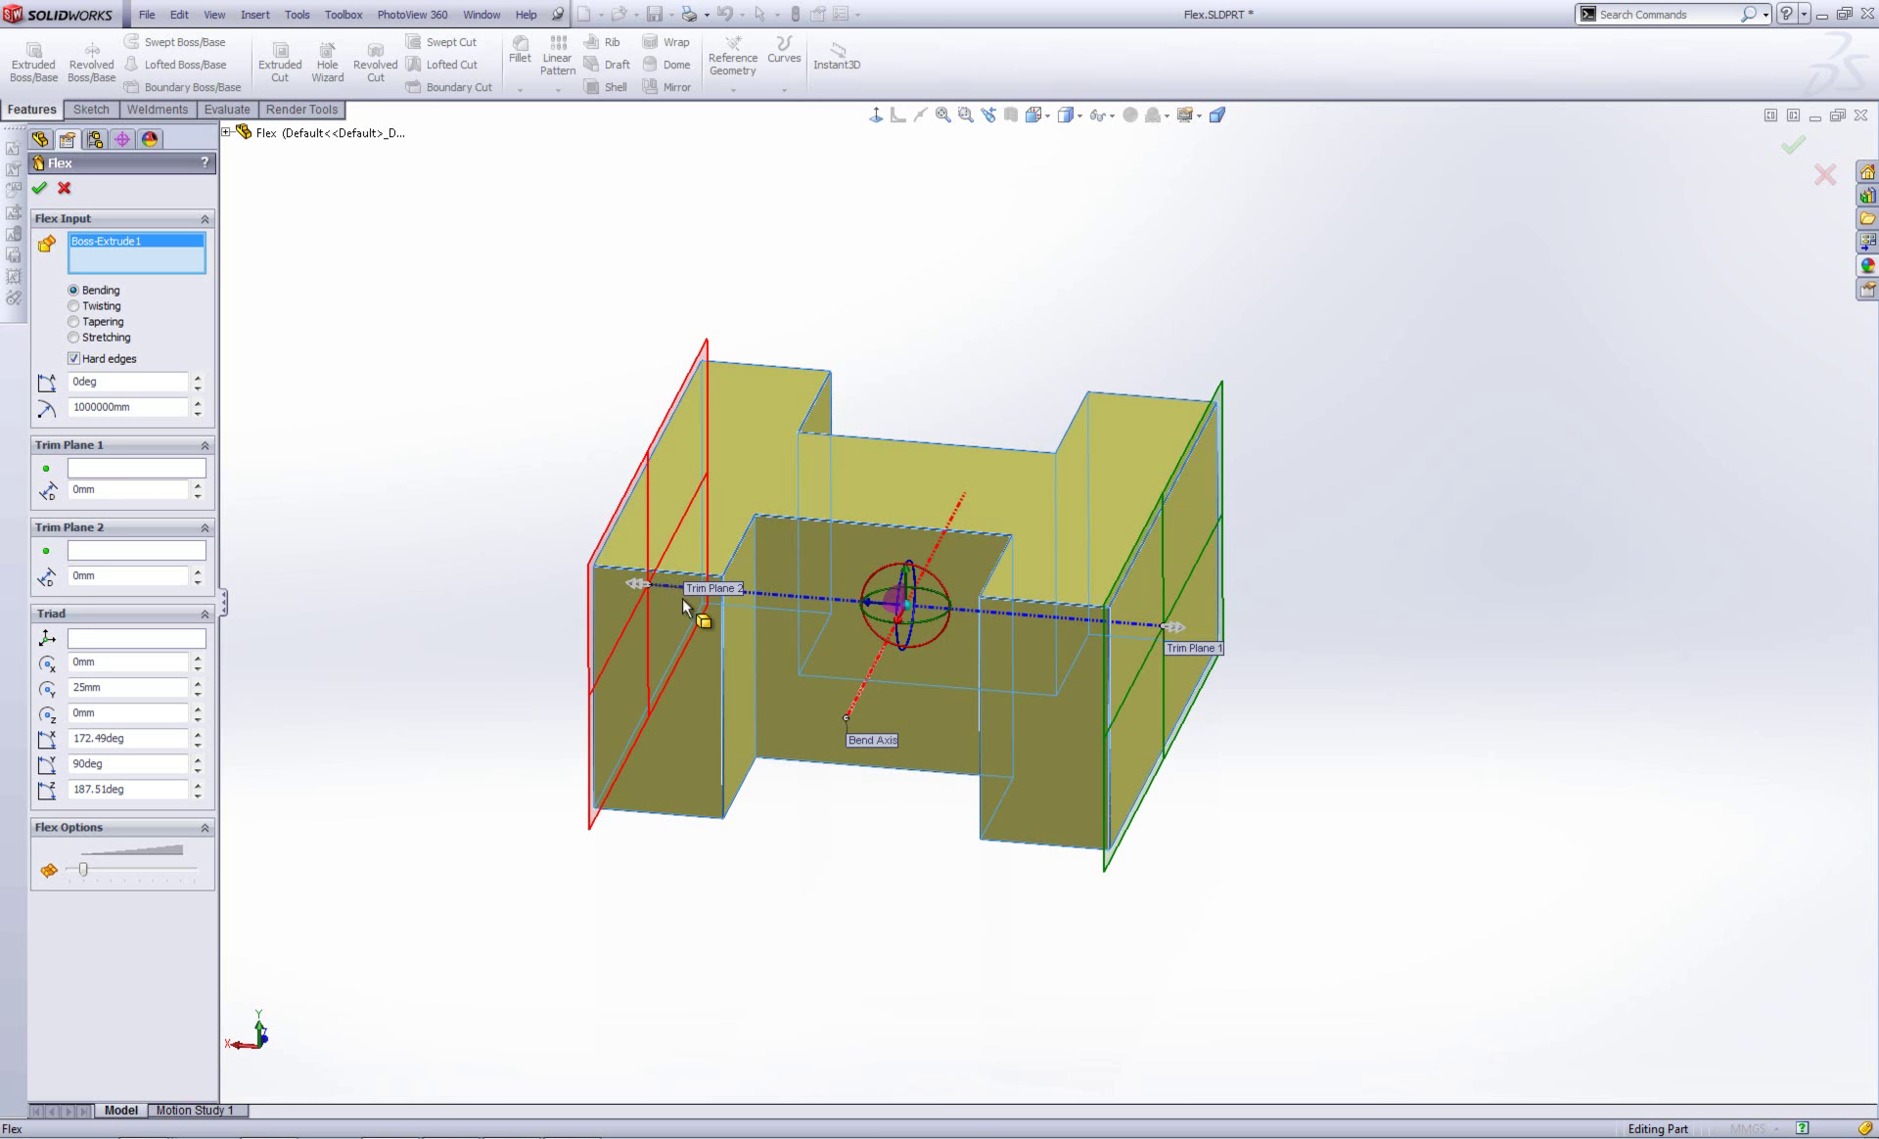
pyautogui.moveTo(637, 585); pyautogui.dragTo(772, 611)
pyautogui.moveTo(1174, 627); pyautogui.dragTo(1036, 615)
pyautogui.moveTo(855, 548); pyautogui.dragTo(879, 656, button='middle')
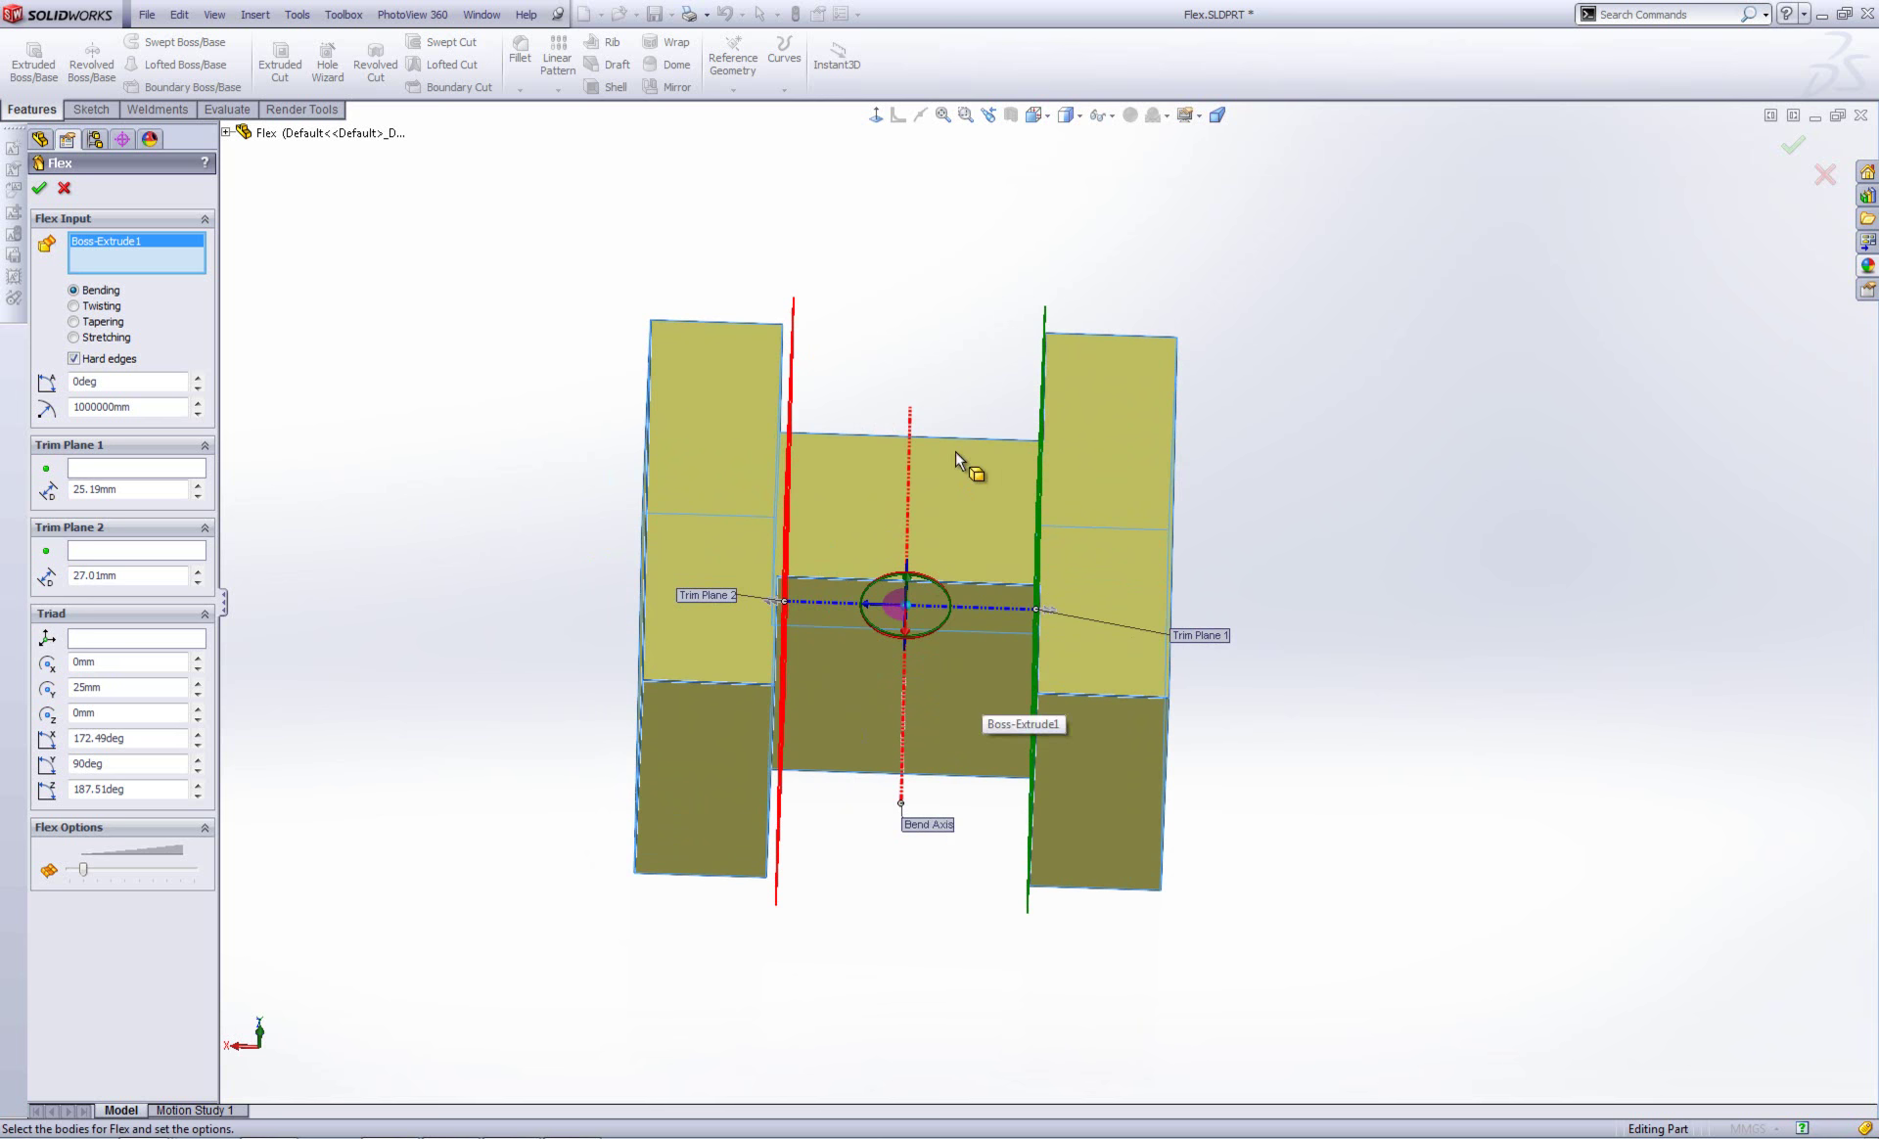
pyautogui.moveTo(902, 800); pyautogui.dragTo(927, 753, button='middle')
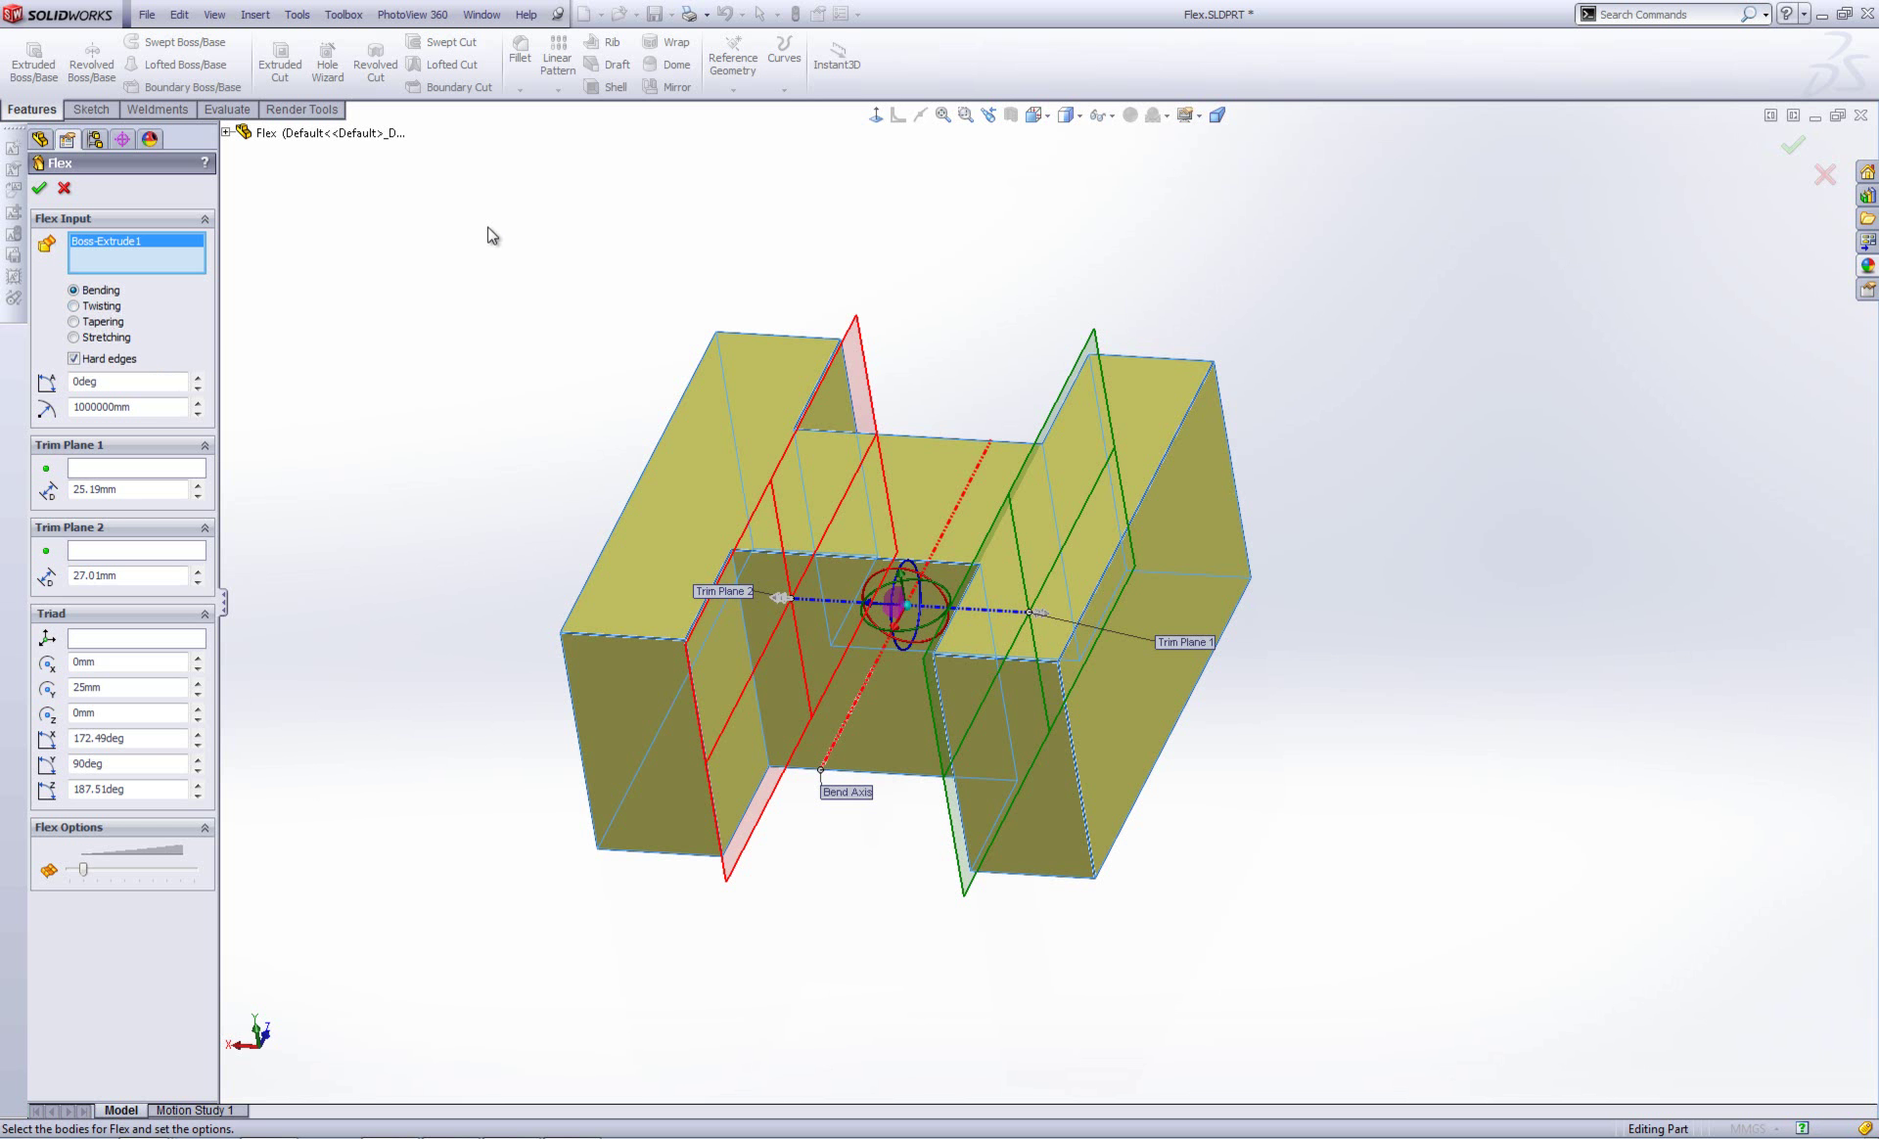
# Raise the bend angle of the flex to 70 degrees
pyautogui.click(198, 377)
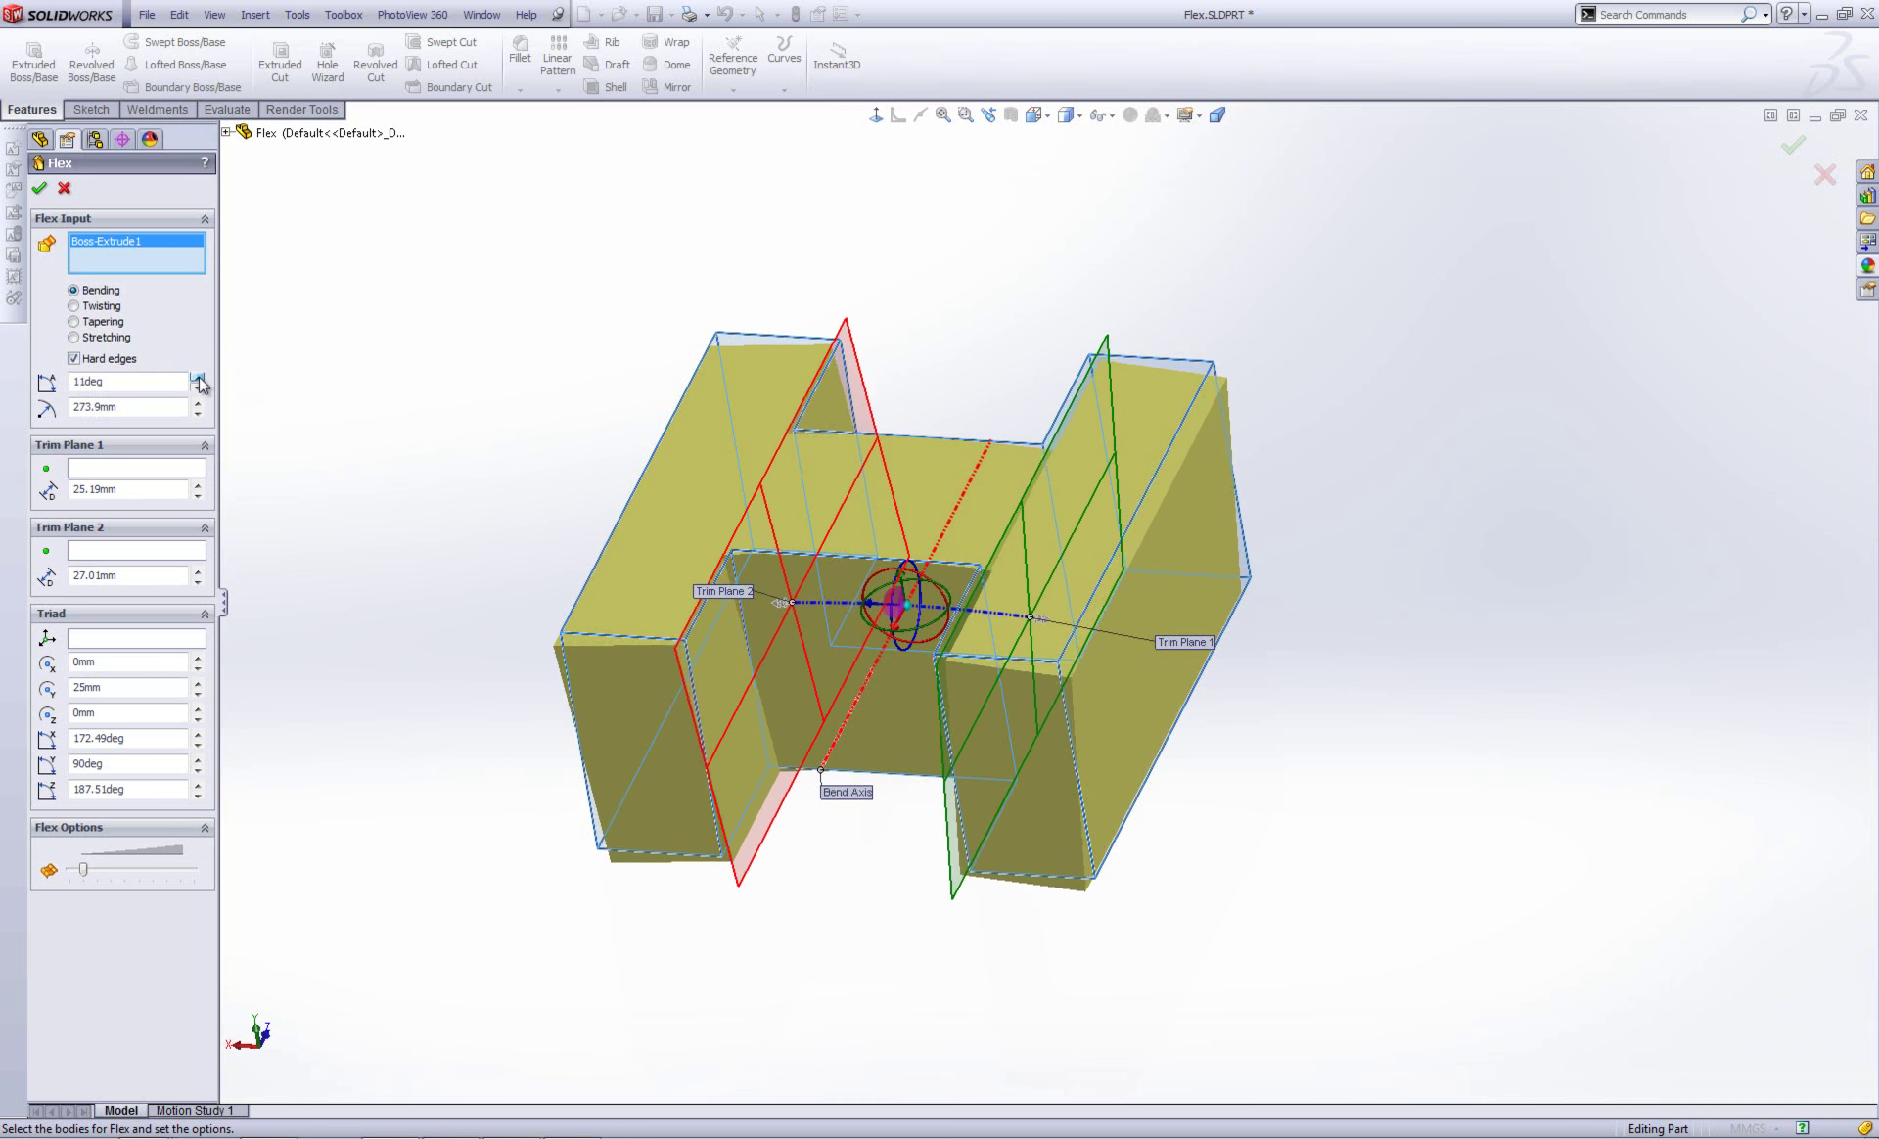
pyautogui.moveTo(200, 379); pyautogui.dragTo(200, 383)
pyautogui.moveTo(523, 387)
pyautogui.mouseDown(button='middle')
pyautogui.moveTo(604, 260)
pyautogui.moveTo(642, 294)
pyautogui.moveTo(566, 315)
pyautogui.moveTo(600, 373)
pyautogui.moveTo(520, 335)
pyautogui.moveTo(516, 395)
pyautogui.moveTo(543, 396)
pyautogui.mouseUp(button='middle')
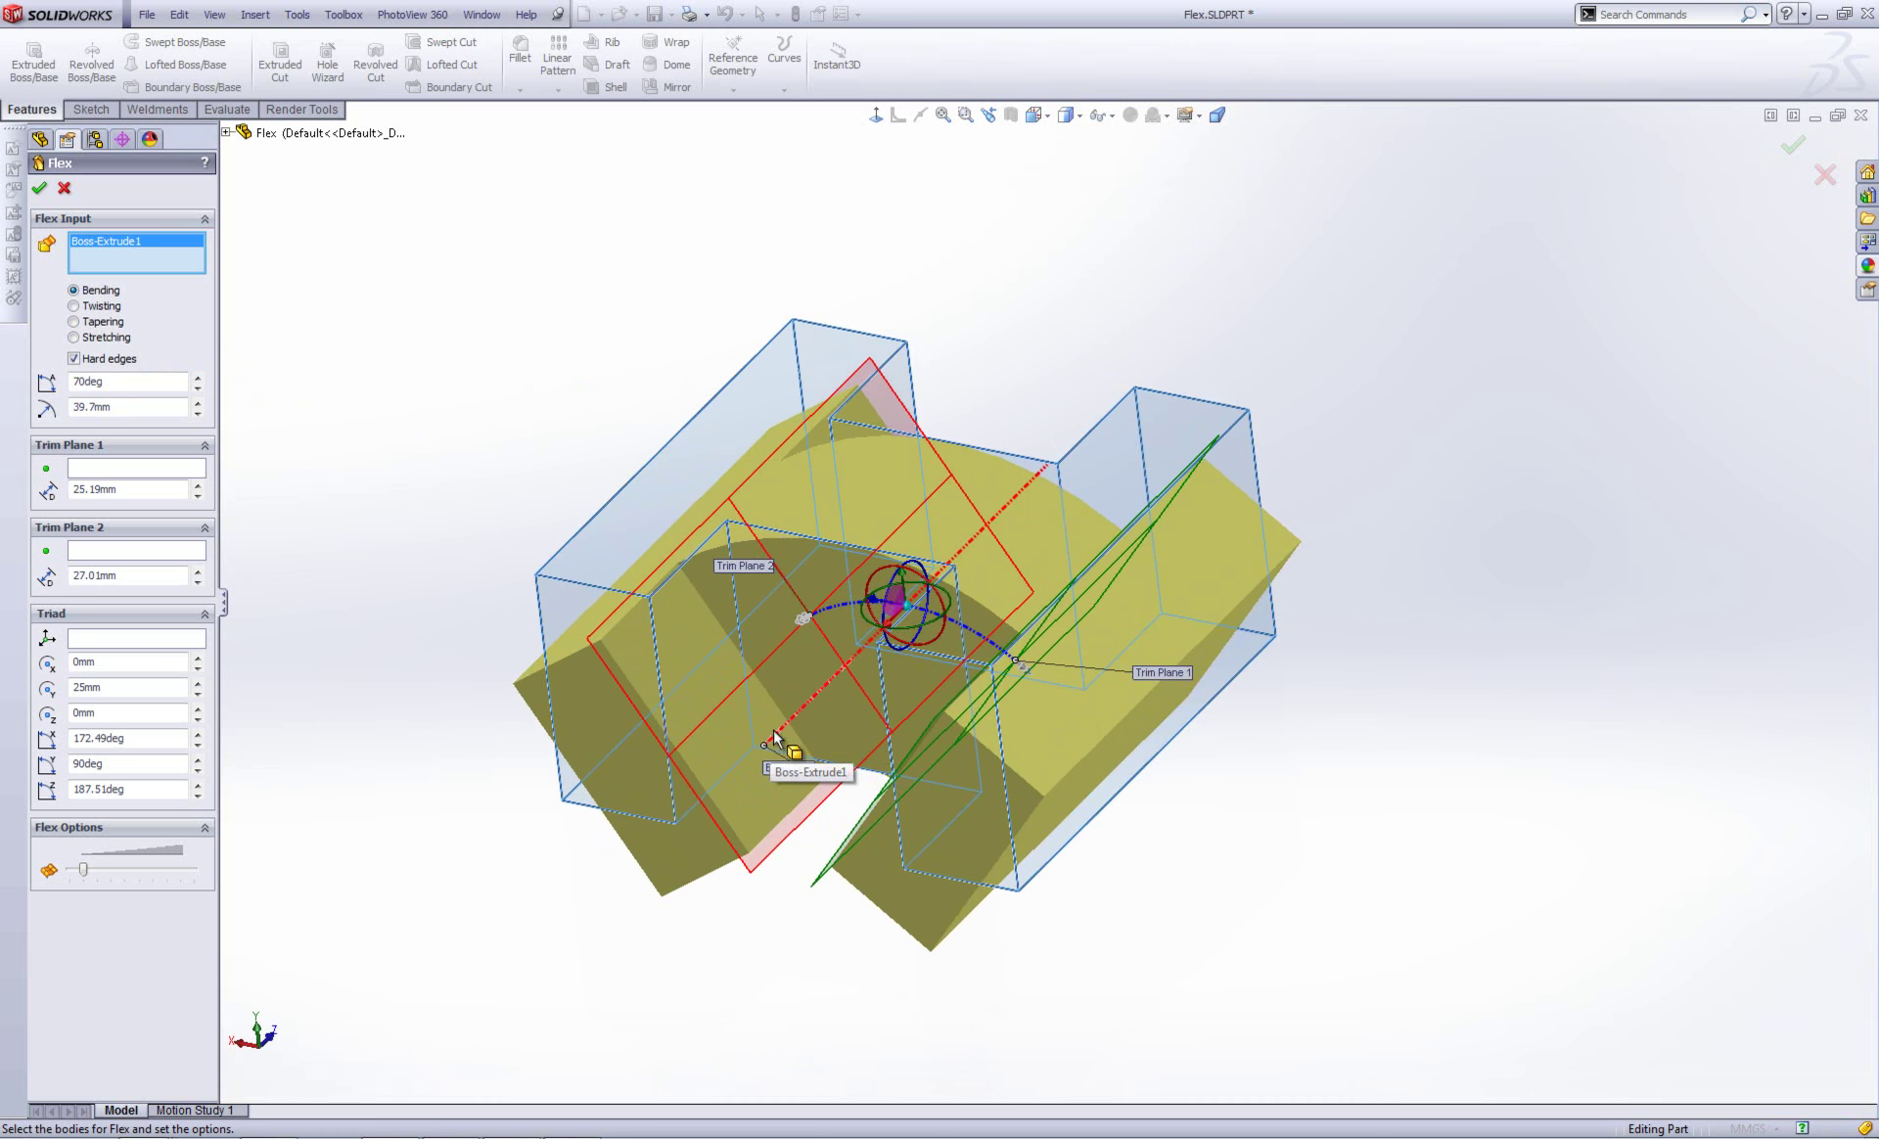
pyautogui.moveTo(758, 649); pyautogui.dragTo(803, 657, button='middle')
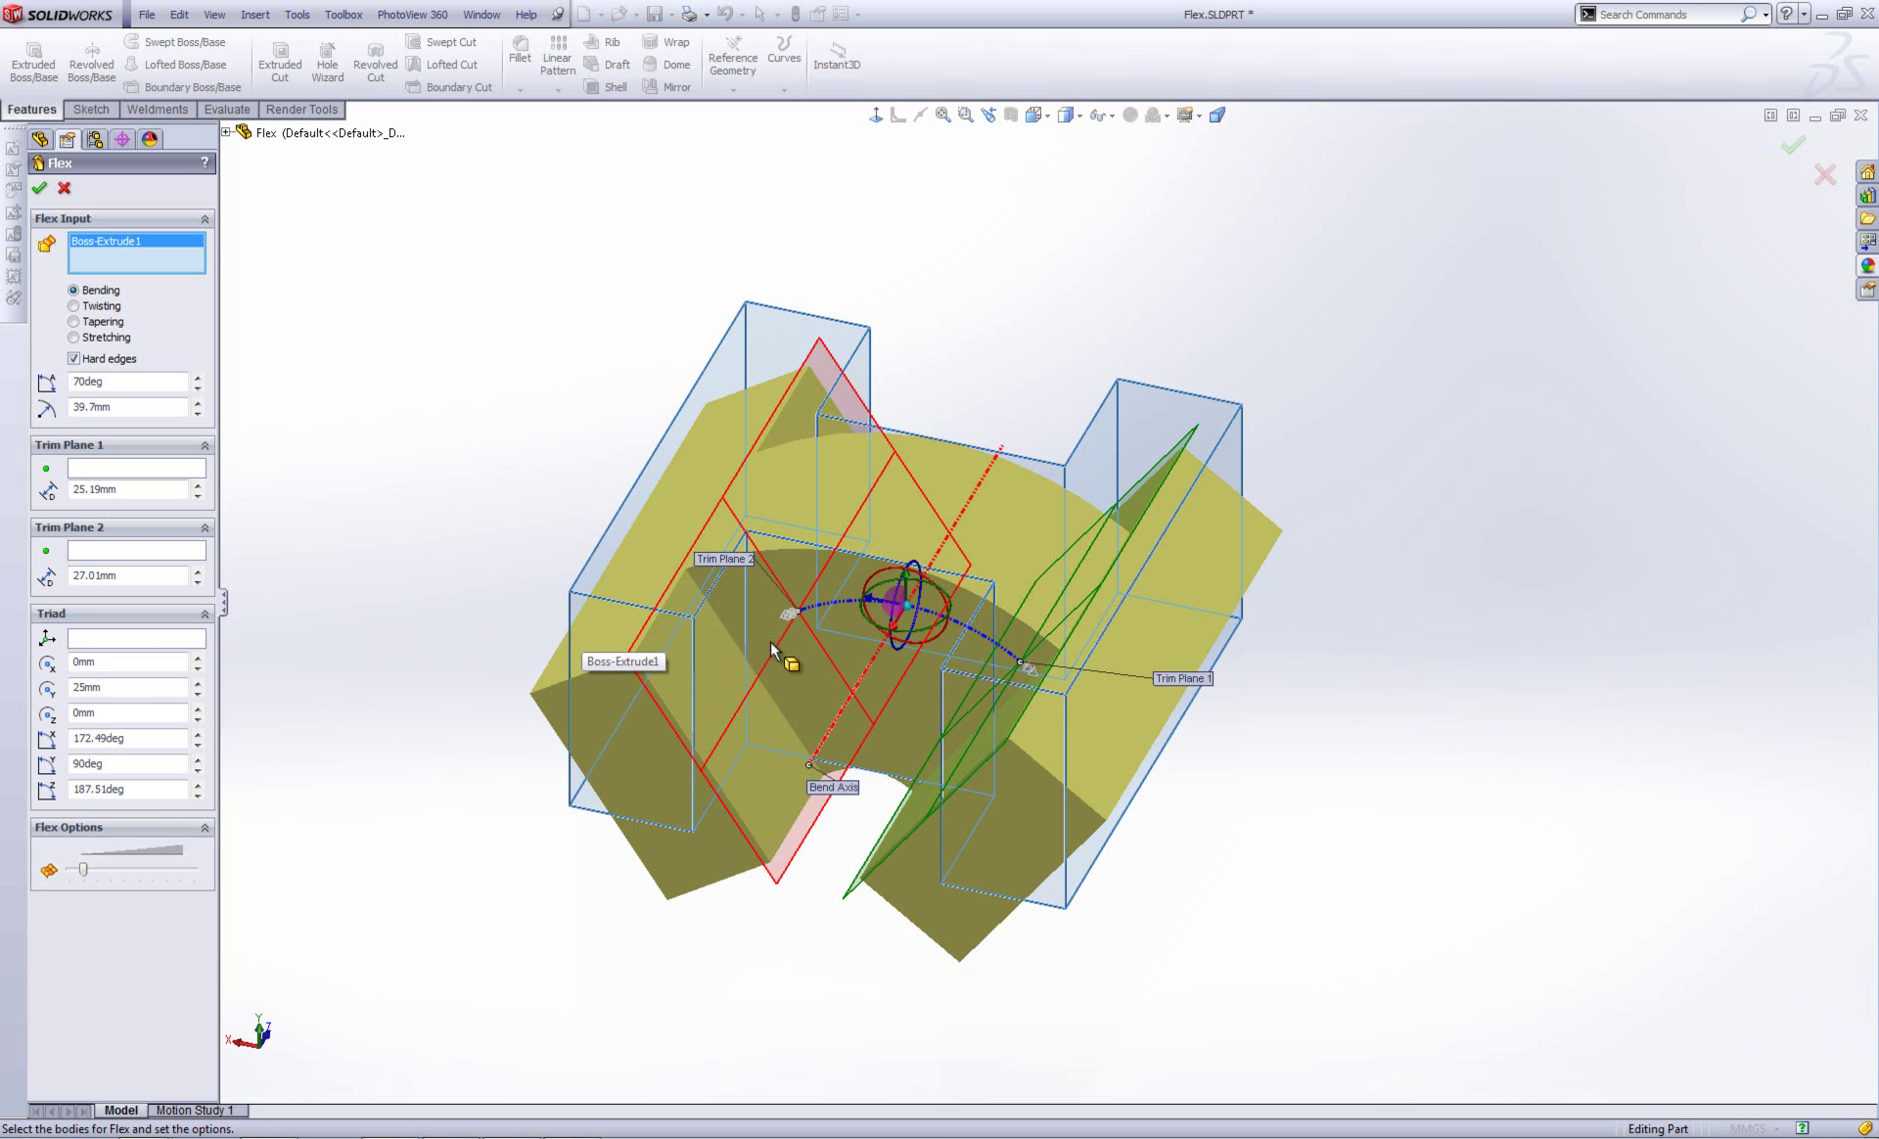
# Move the flex triad to the Trim Plane 2 end of the web and back near its middle, at about 2.26, 23.15 and 8 mm
pyautogui.moveTo(920, 592); pyautogui.dragTo(791, 518)
pyautogui.moveTo(826, 630); pyautogui.dragTo(876, 513, button='middle')
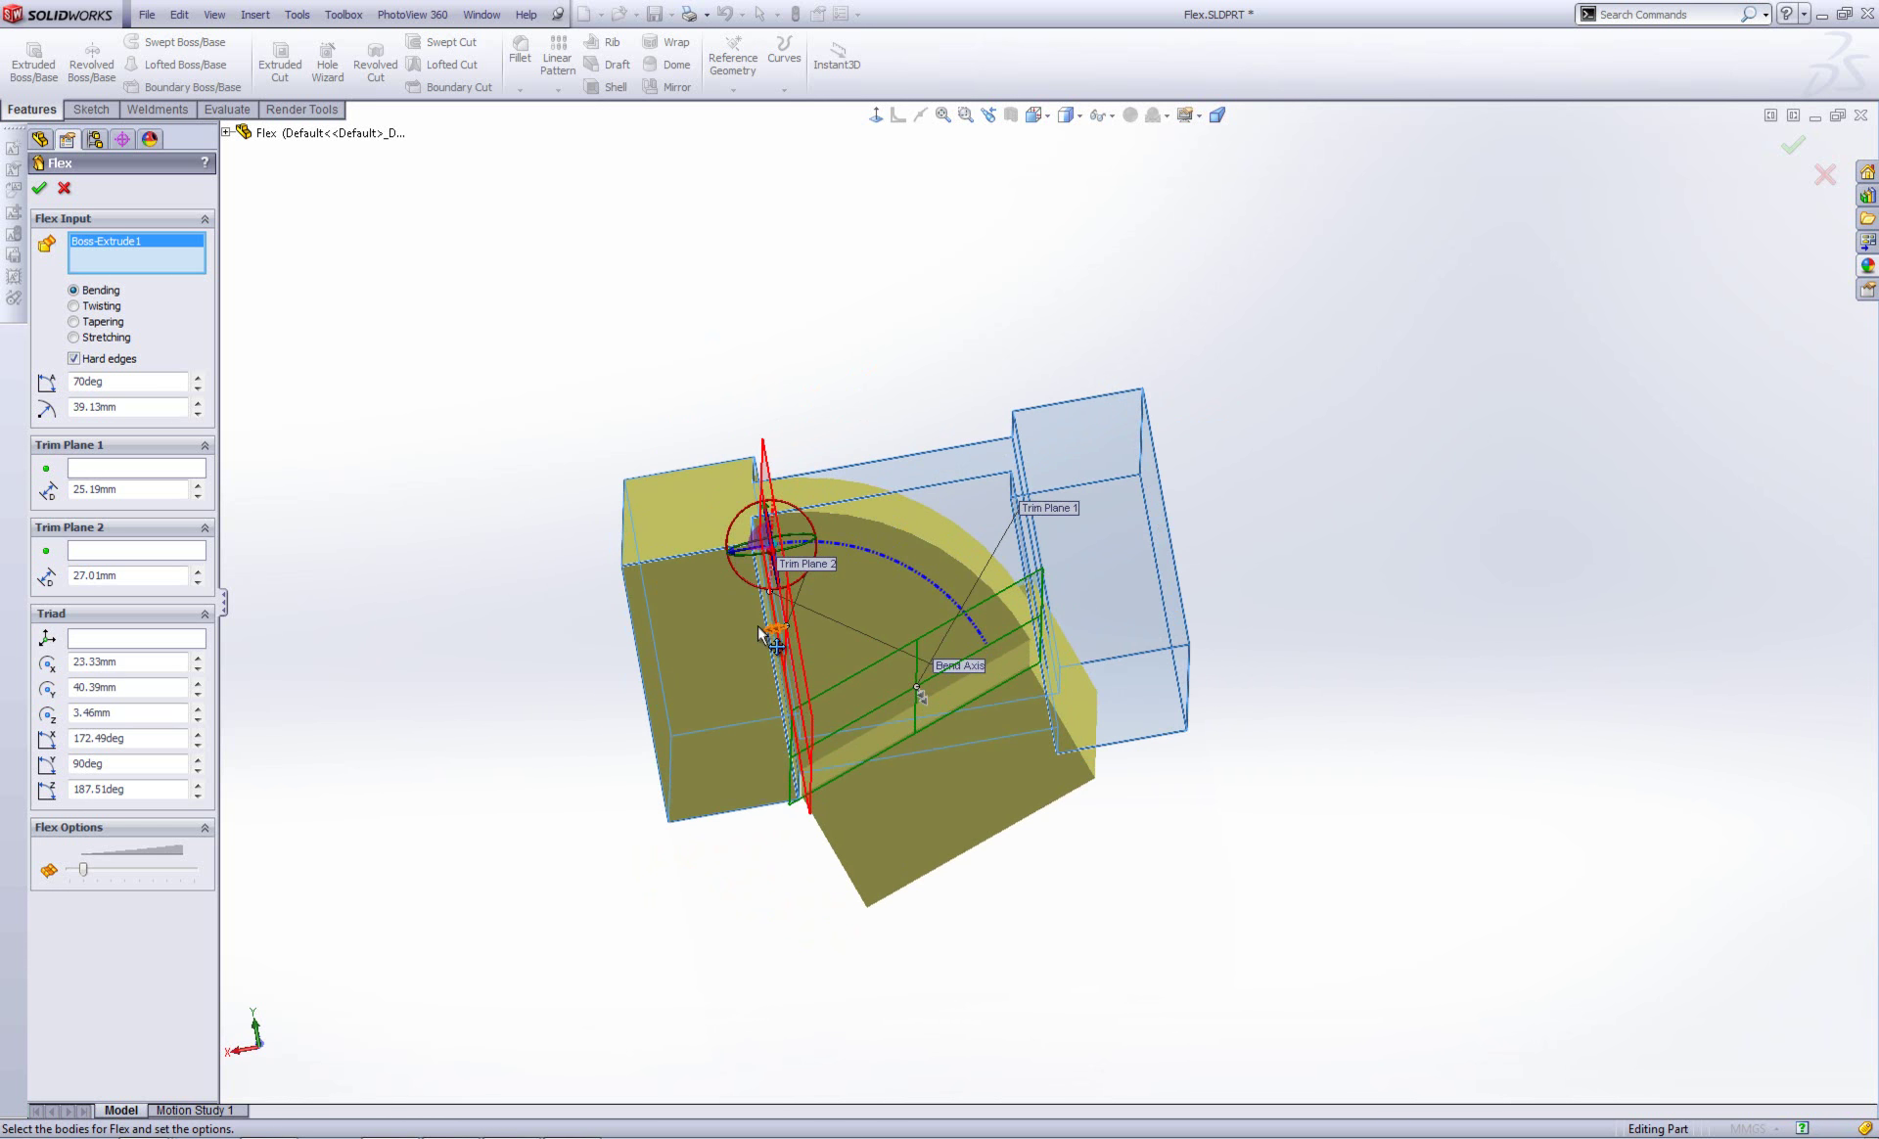
pyautogui.moveTo(788, 671); pyautogui.dragTo(882, 597, button='middle')
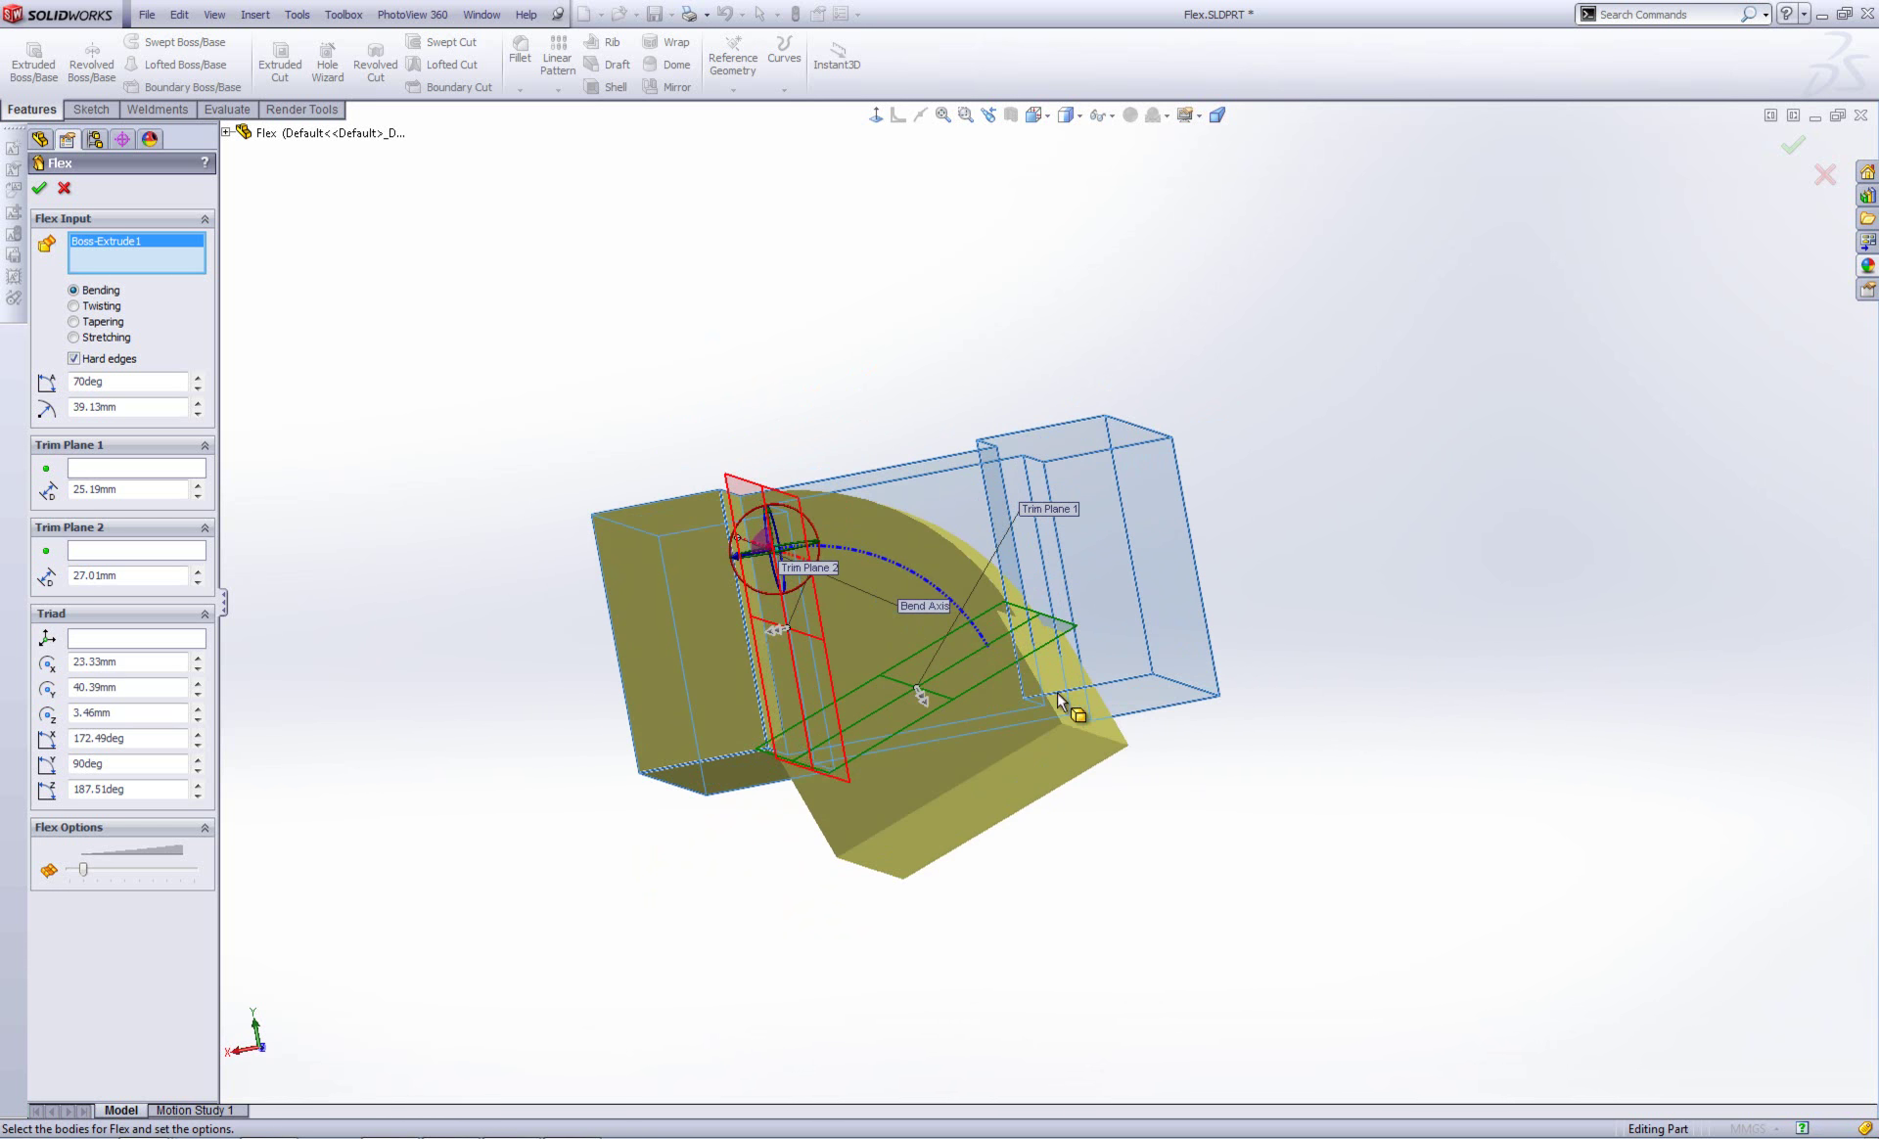
pyautogui.moveTo(863, 726); pyautogui.dragTo(796, 548, button='middle')
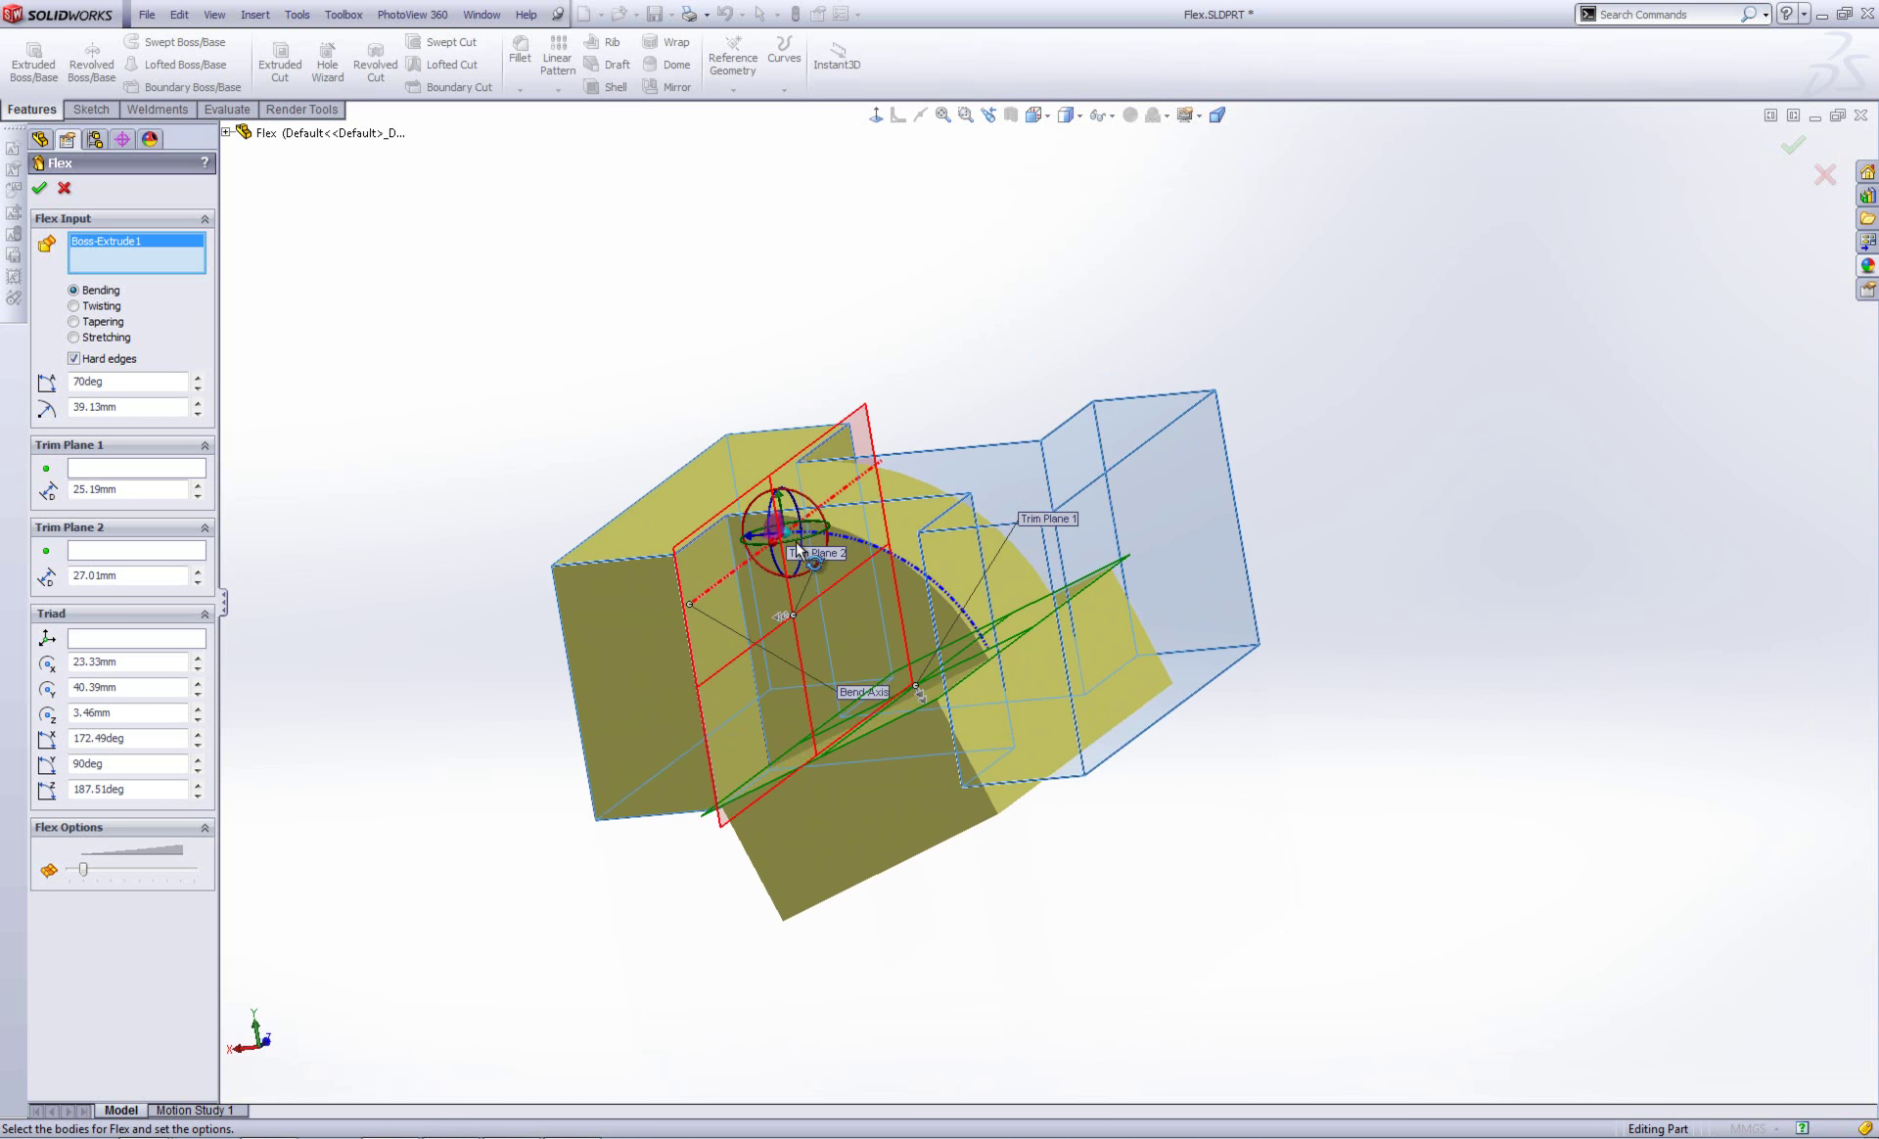
pyautogui.moveTo(789, 538); pyautogui.dragTo(1043, 707)
pyautogui.moveTo(690, 511); pyautogui.dragTo(720, 583, button='middle')
# Set the bend radius to 40 mm and accept the flex feature
pyautogui.moveTo(589, 507); pyautogui.dragTo(431, 505, button='middle')
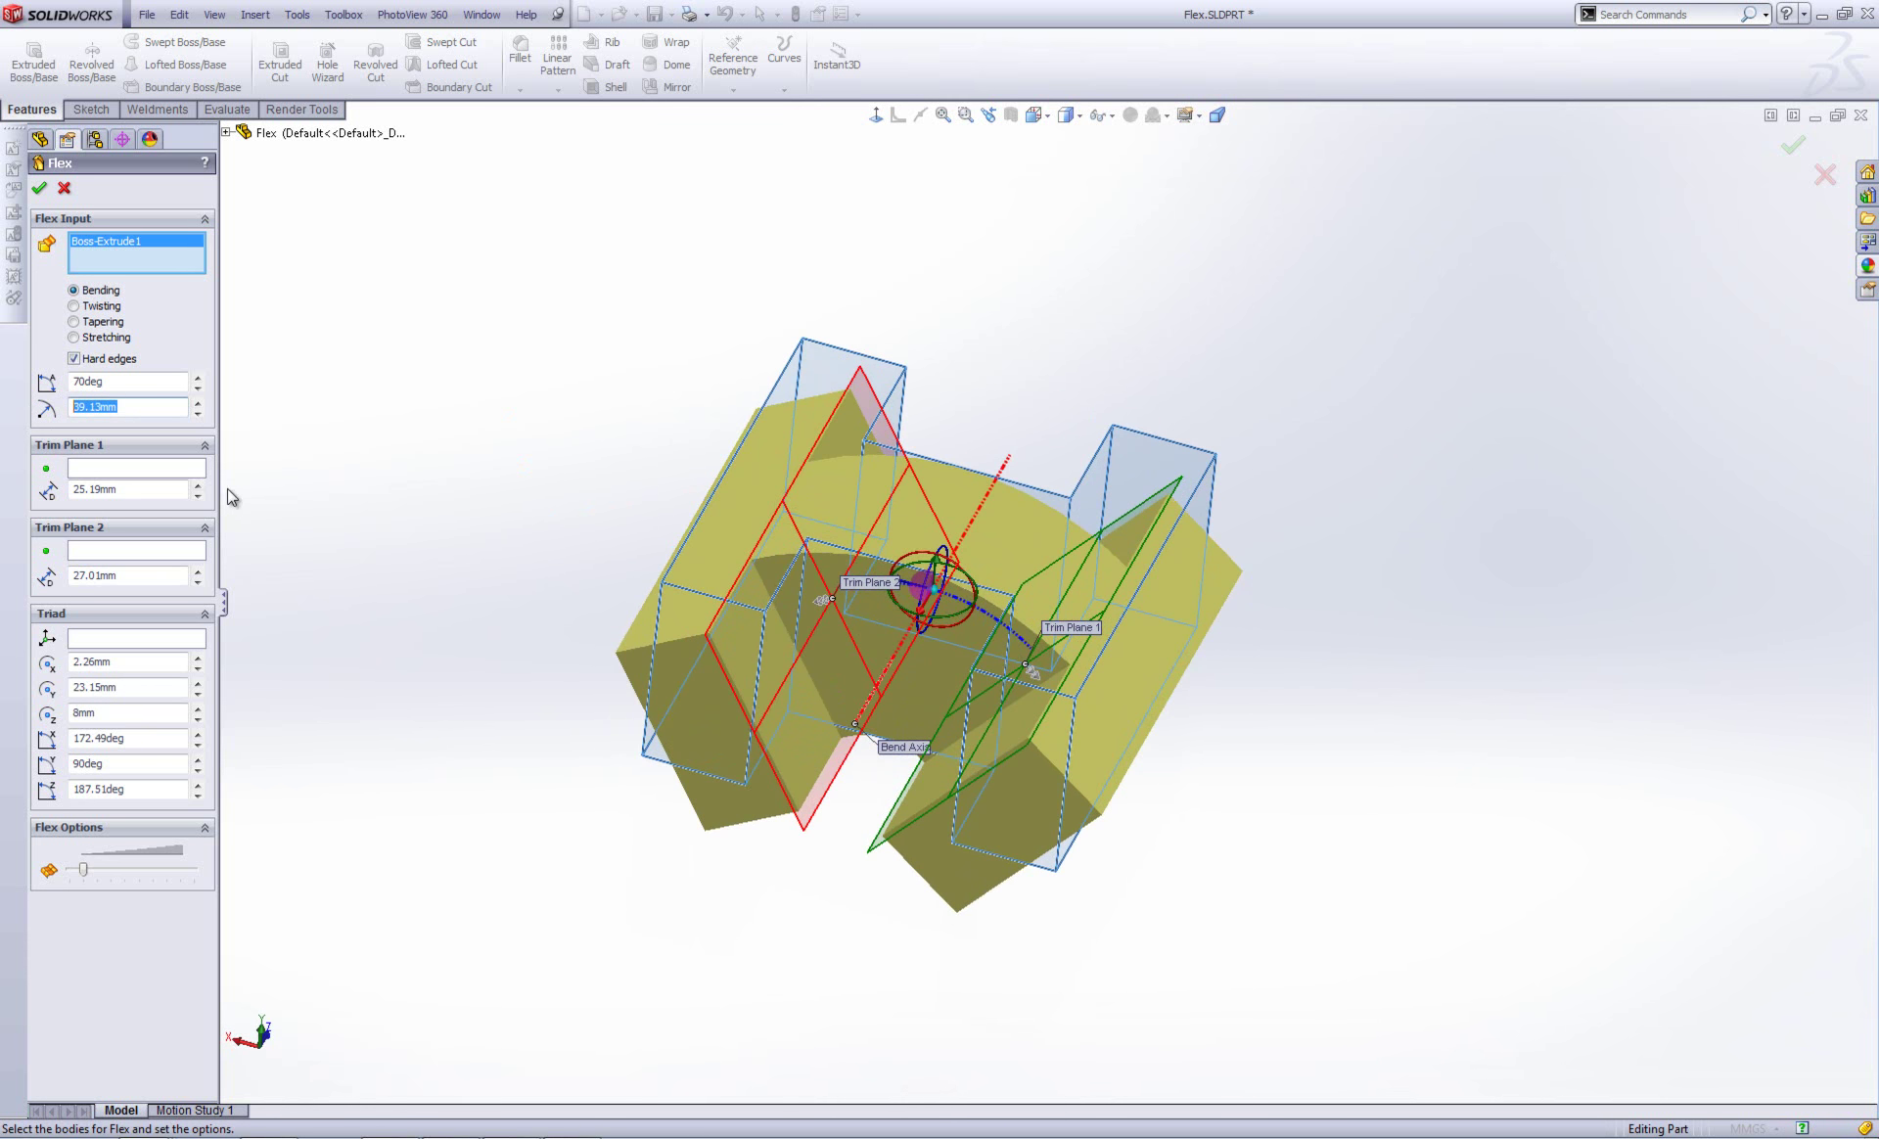
pyautogui.write('40')
pyautogui.press('Return')
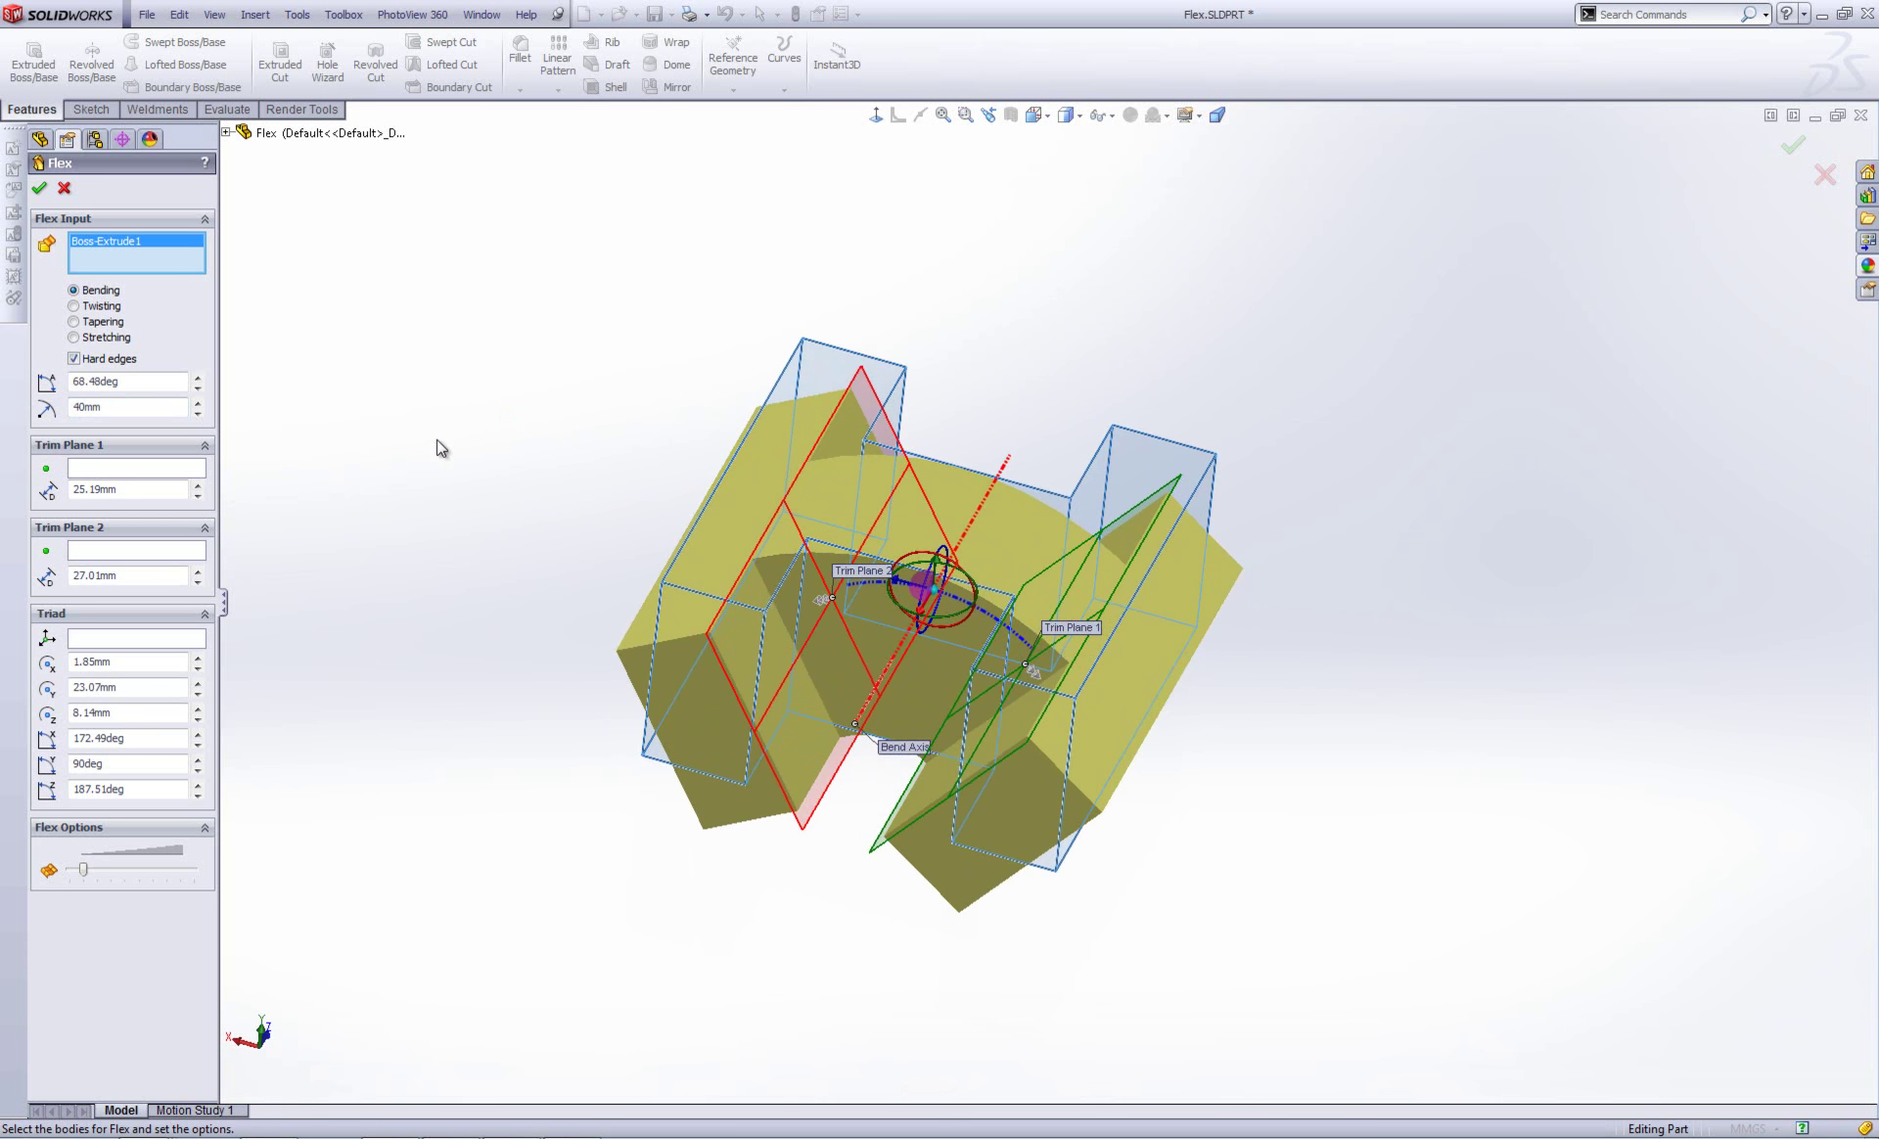
pyautogui.moveTo(442, 449); pyautogui.dragTo(554, 316, button='middle')
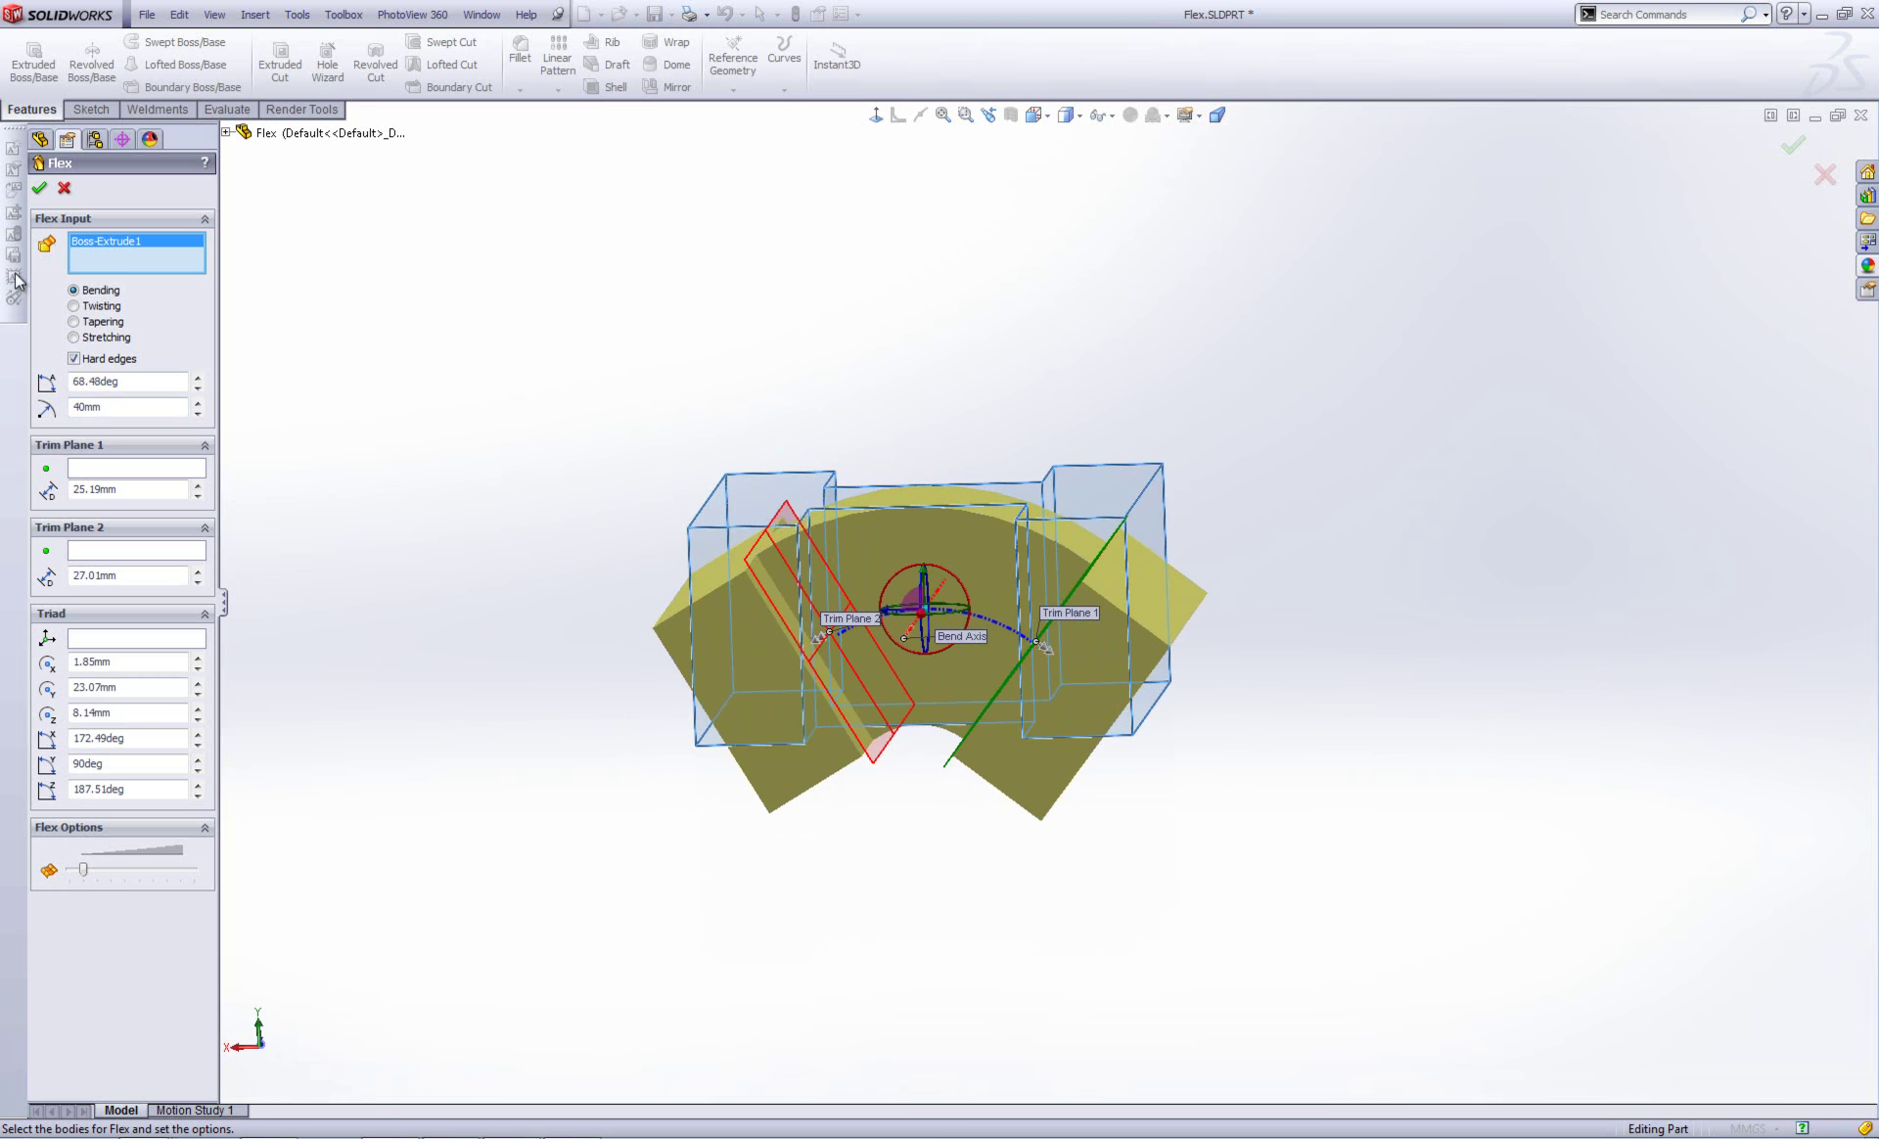
pyautogui.click(39, 187)
pyautogui.moveTo(725, 502); pyautogui.dragTo(661, 584, button='middle')
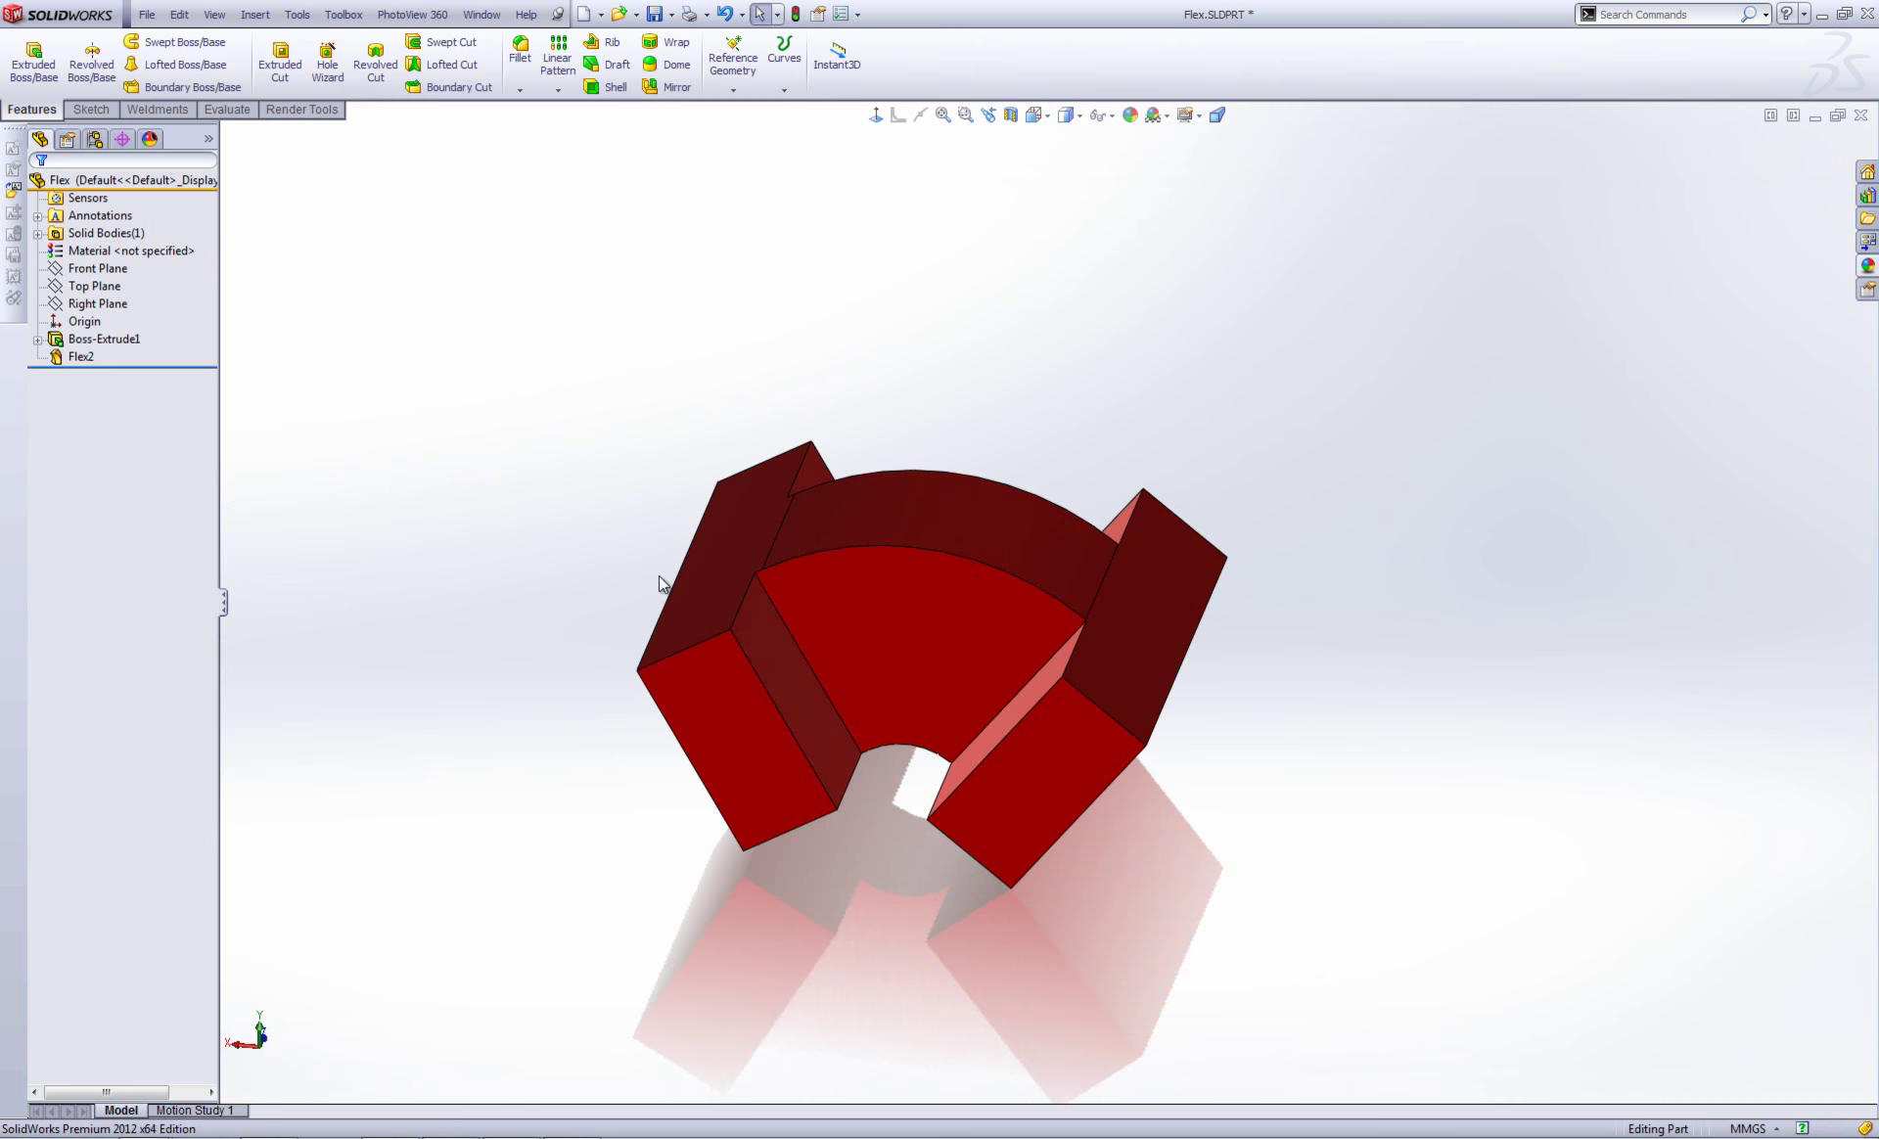
# Edit the existing flex feature, change its type to Twisting and reset the twist angle to 0 degrees
pyautogui.click(80, 356)
pyautogui.rightClick(81, 356)
pyautogui.click(101, 305)
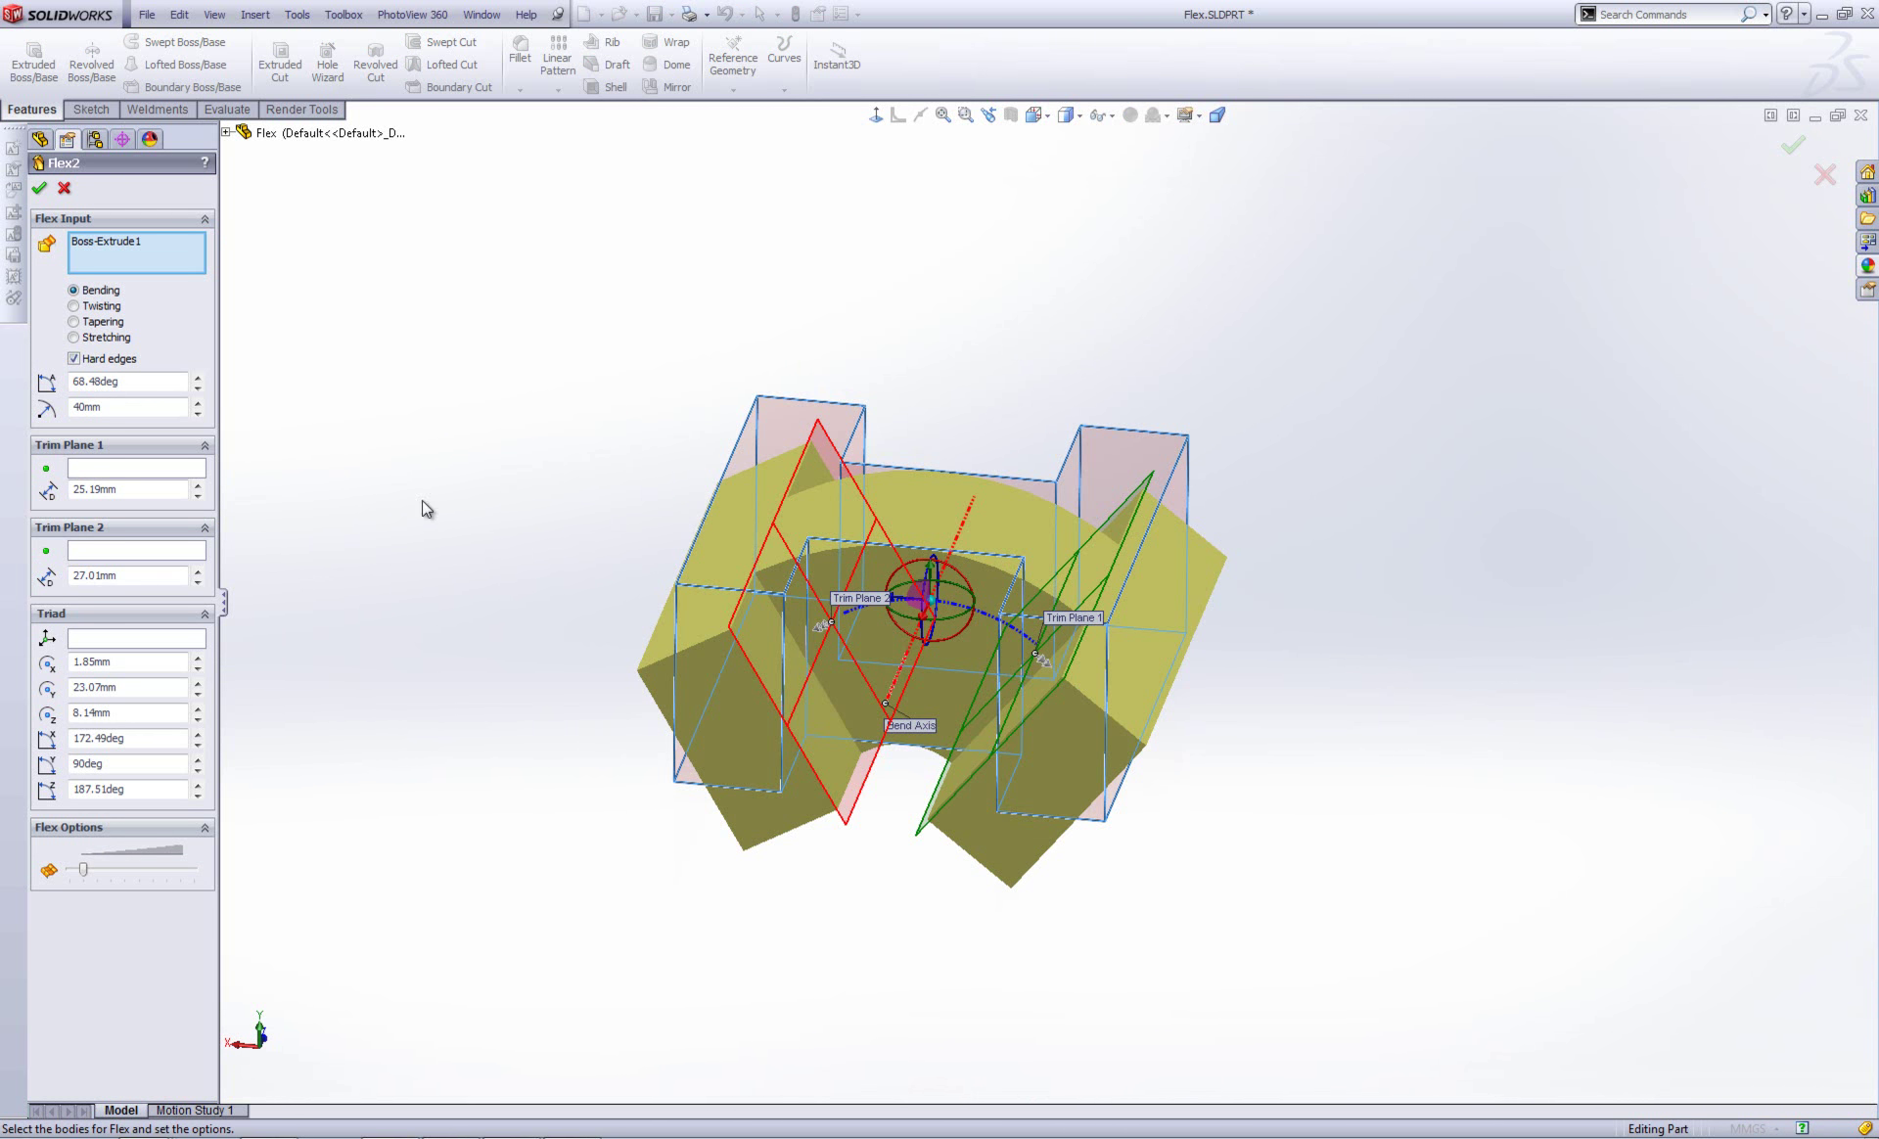
pyautogui.click(73, 305)
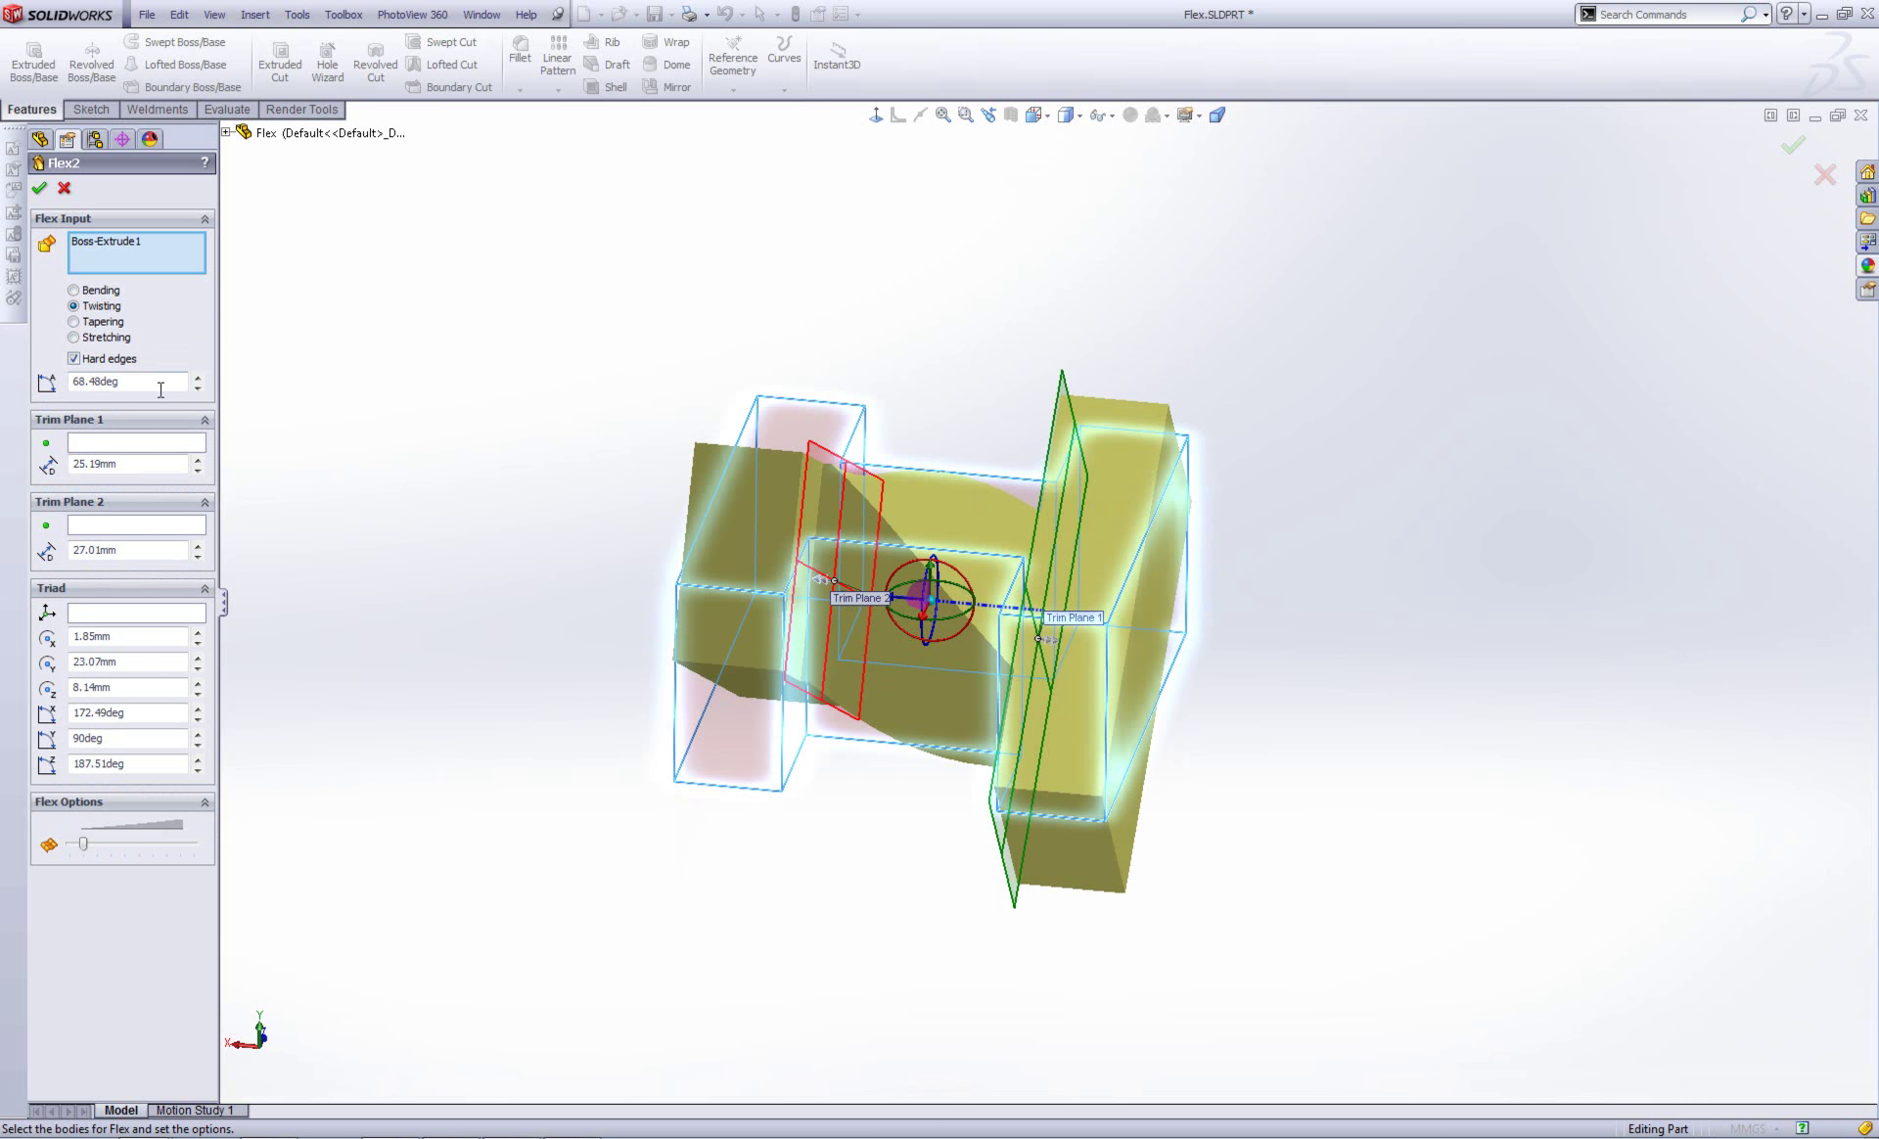
pyautogui.moveTo(737, 511); pyautogui.dragTo(675, 543, button='middle')
pyautogui.moveTo(153, 383); pyautogui.dragTo(1, 389)
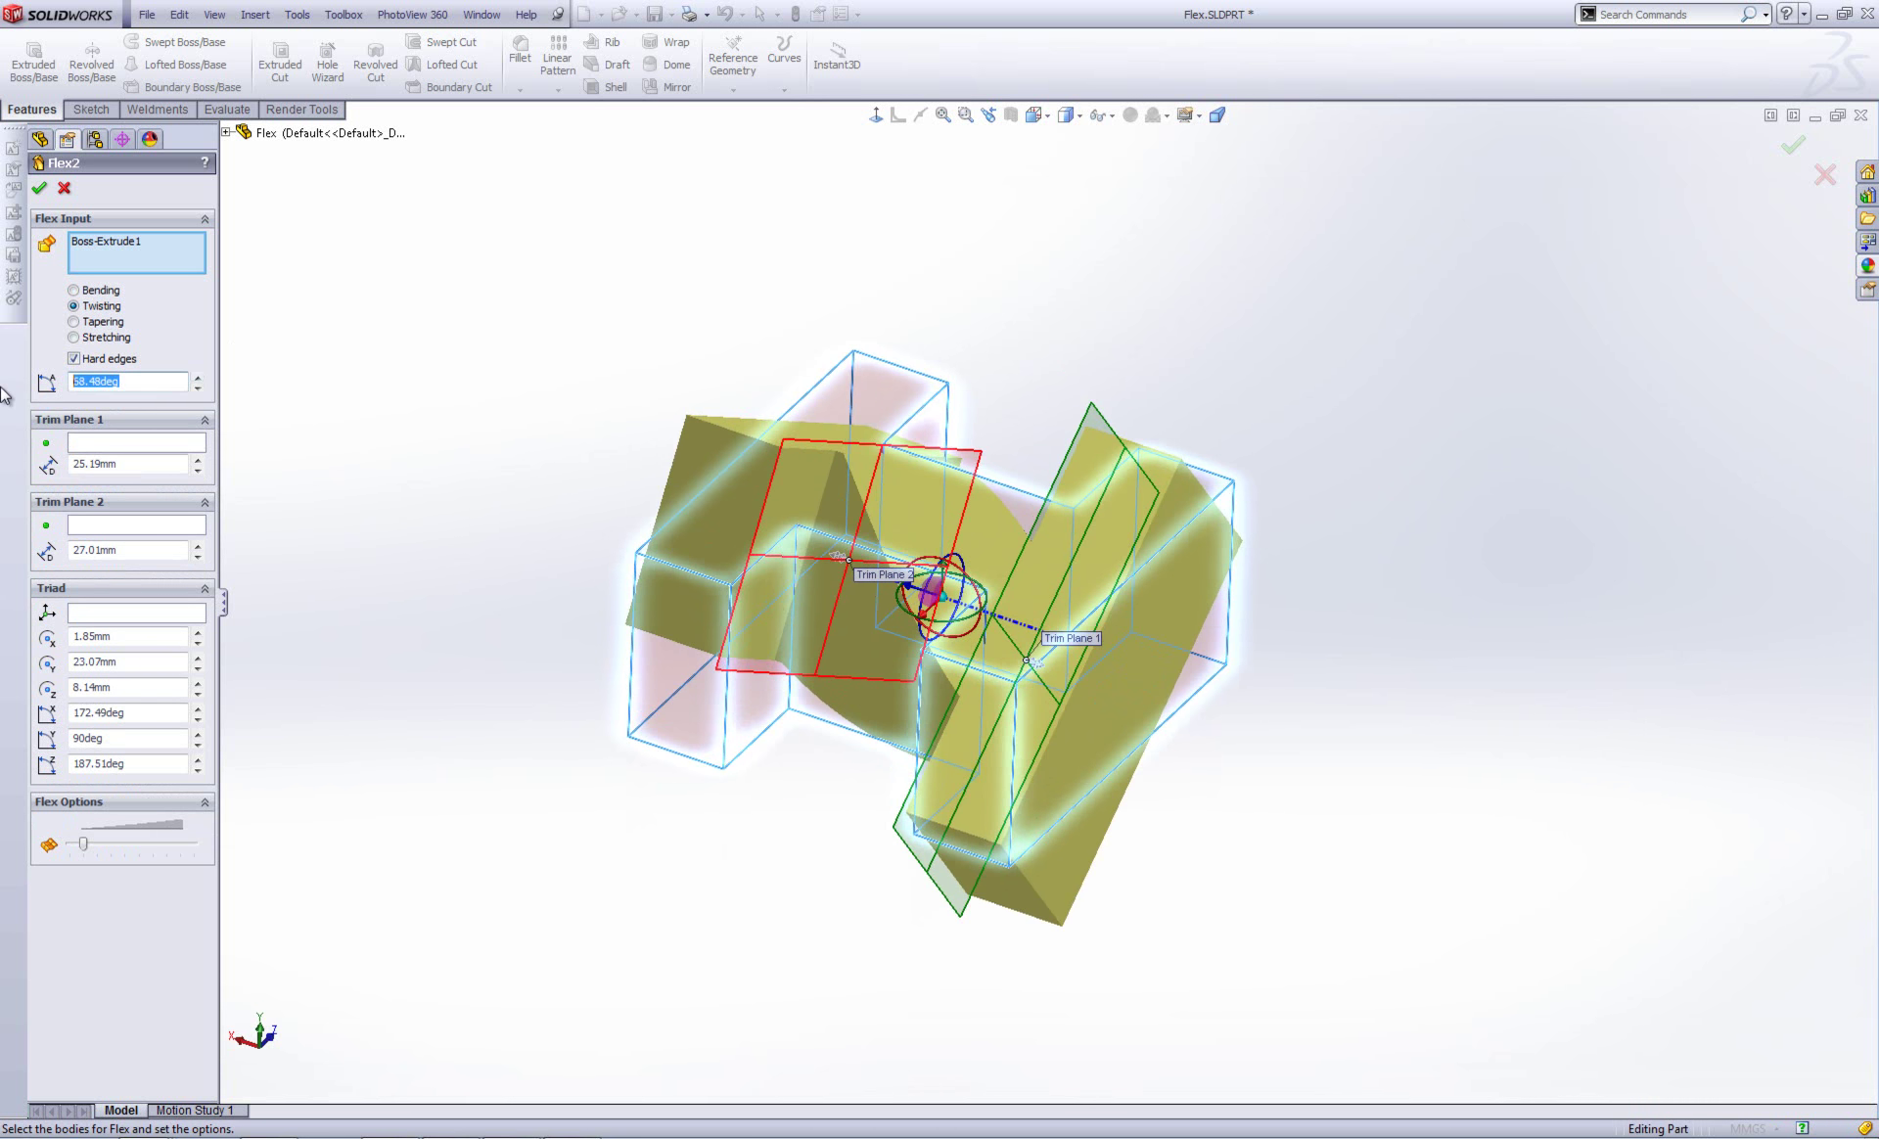
pyautogui.press('Return')
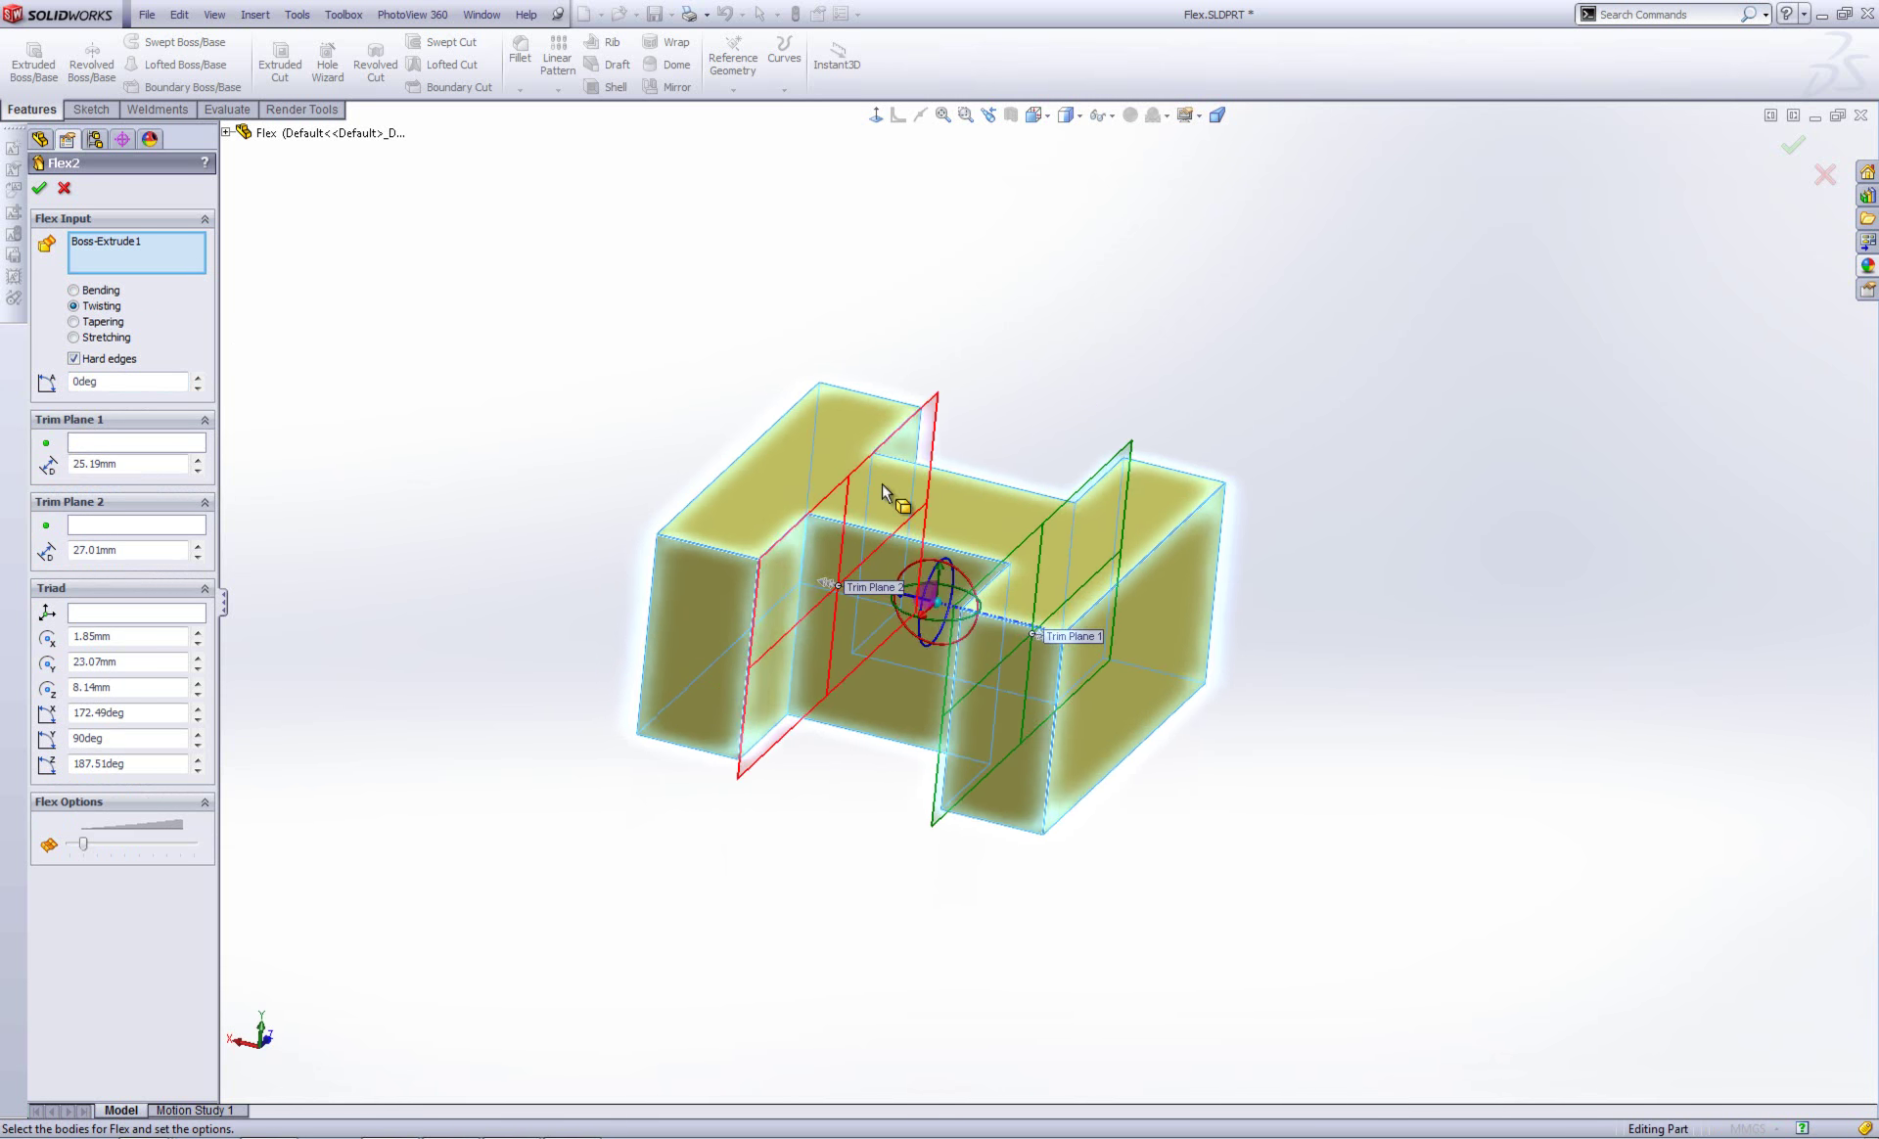
# Set the twist angle to 90 degrees and accept the flex feature
pyautogui.scroll(-3, 725, 502)
pyautogui.moveTo(725, 502)
pyautogui.mouseDown(button='middle')
pyautogui.moveTo(784, 427)
pyautogui.moveTo(740, 531)
pyautogui.mouseUp(button='middle')
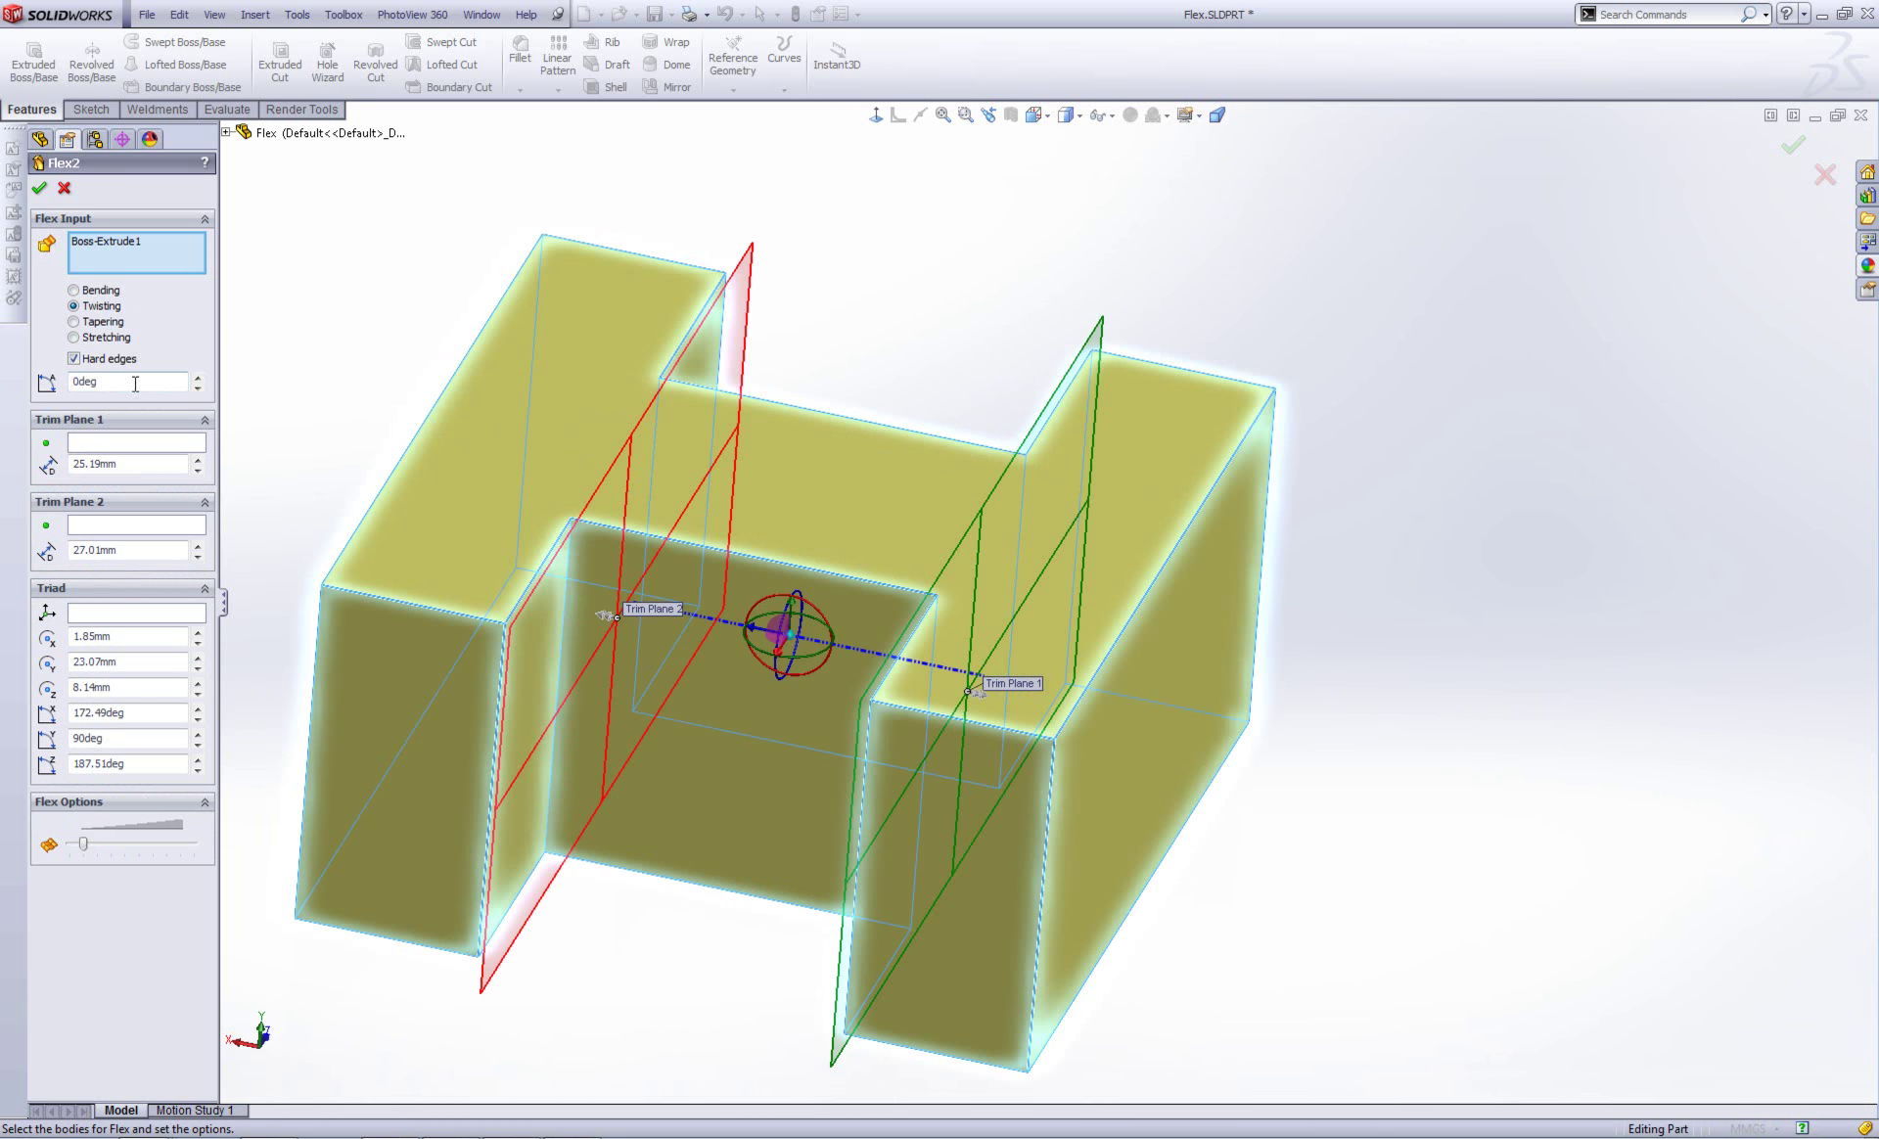
pyautogui.click(198, 378)
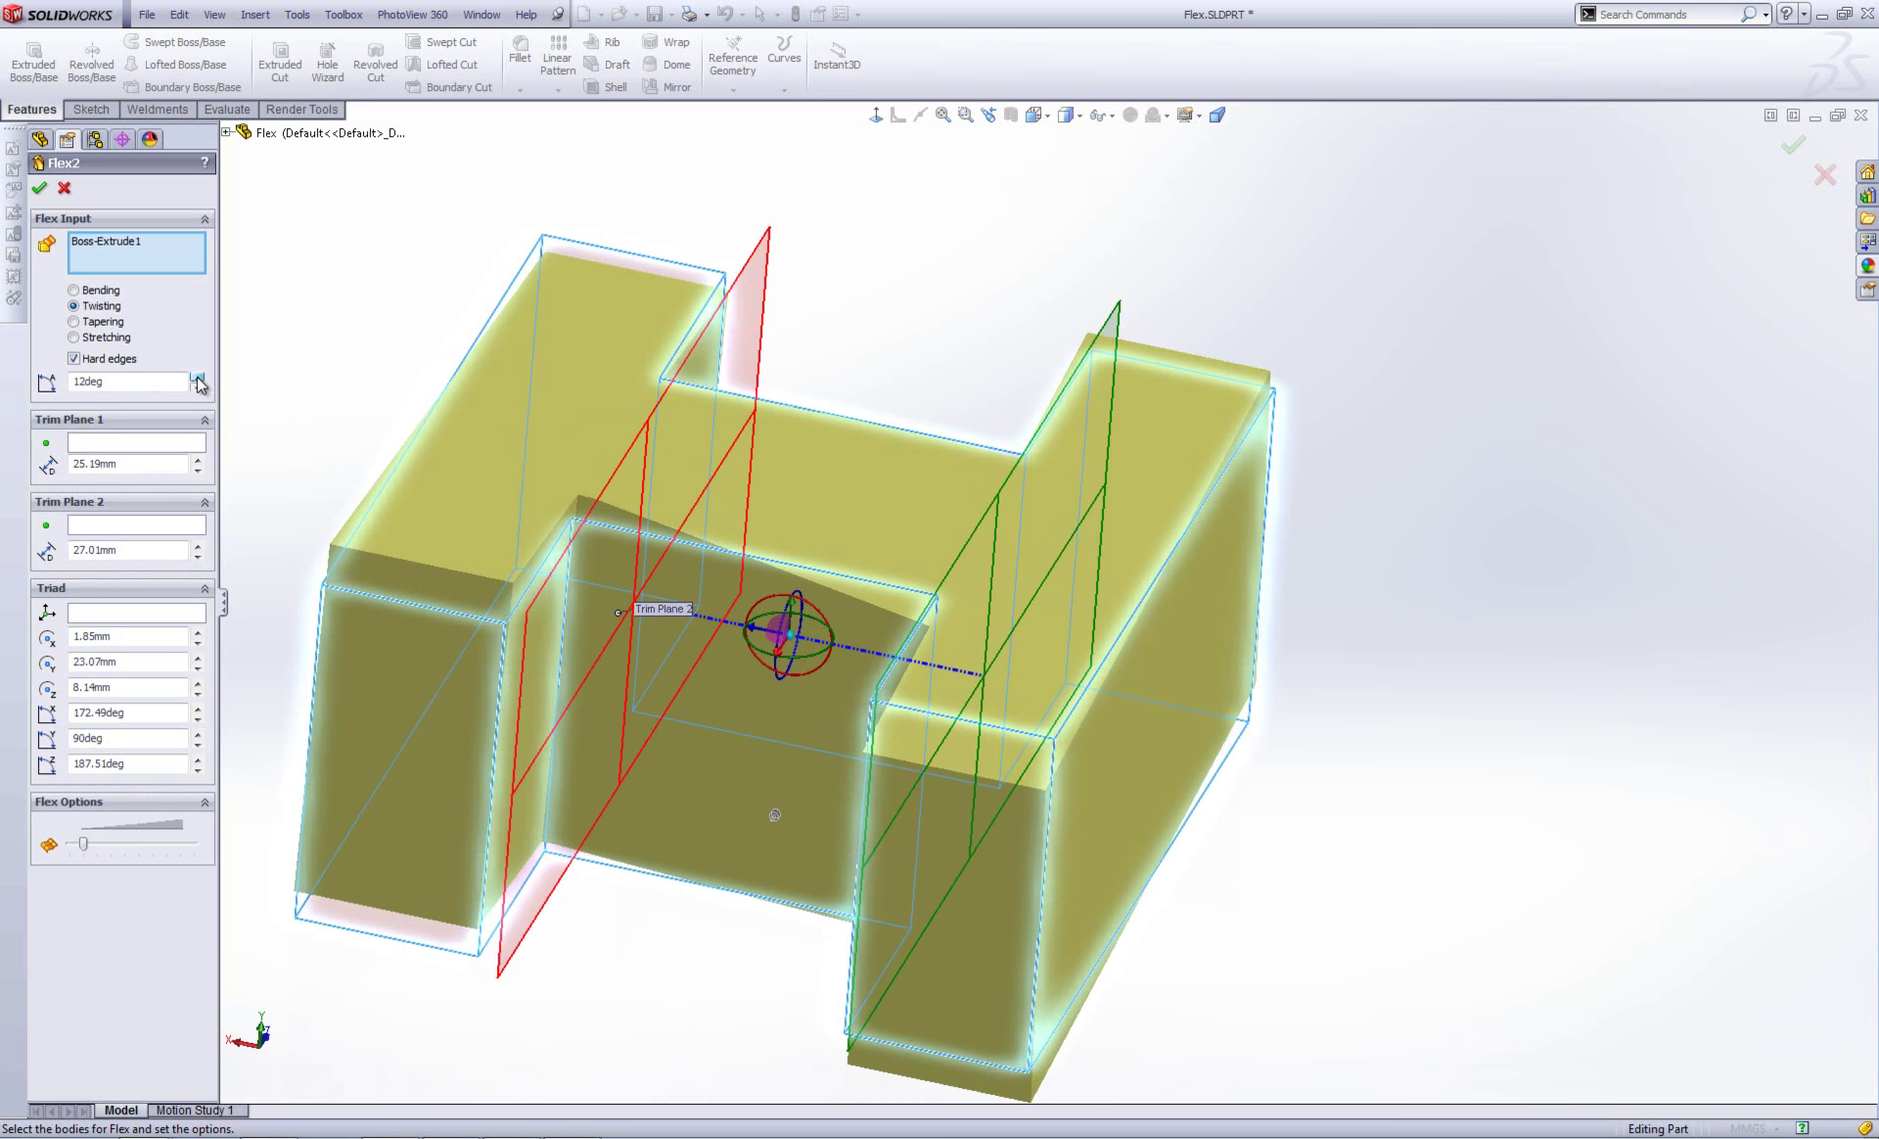
pyautogui.click(198, 378)
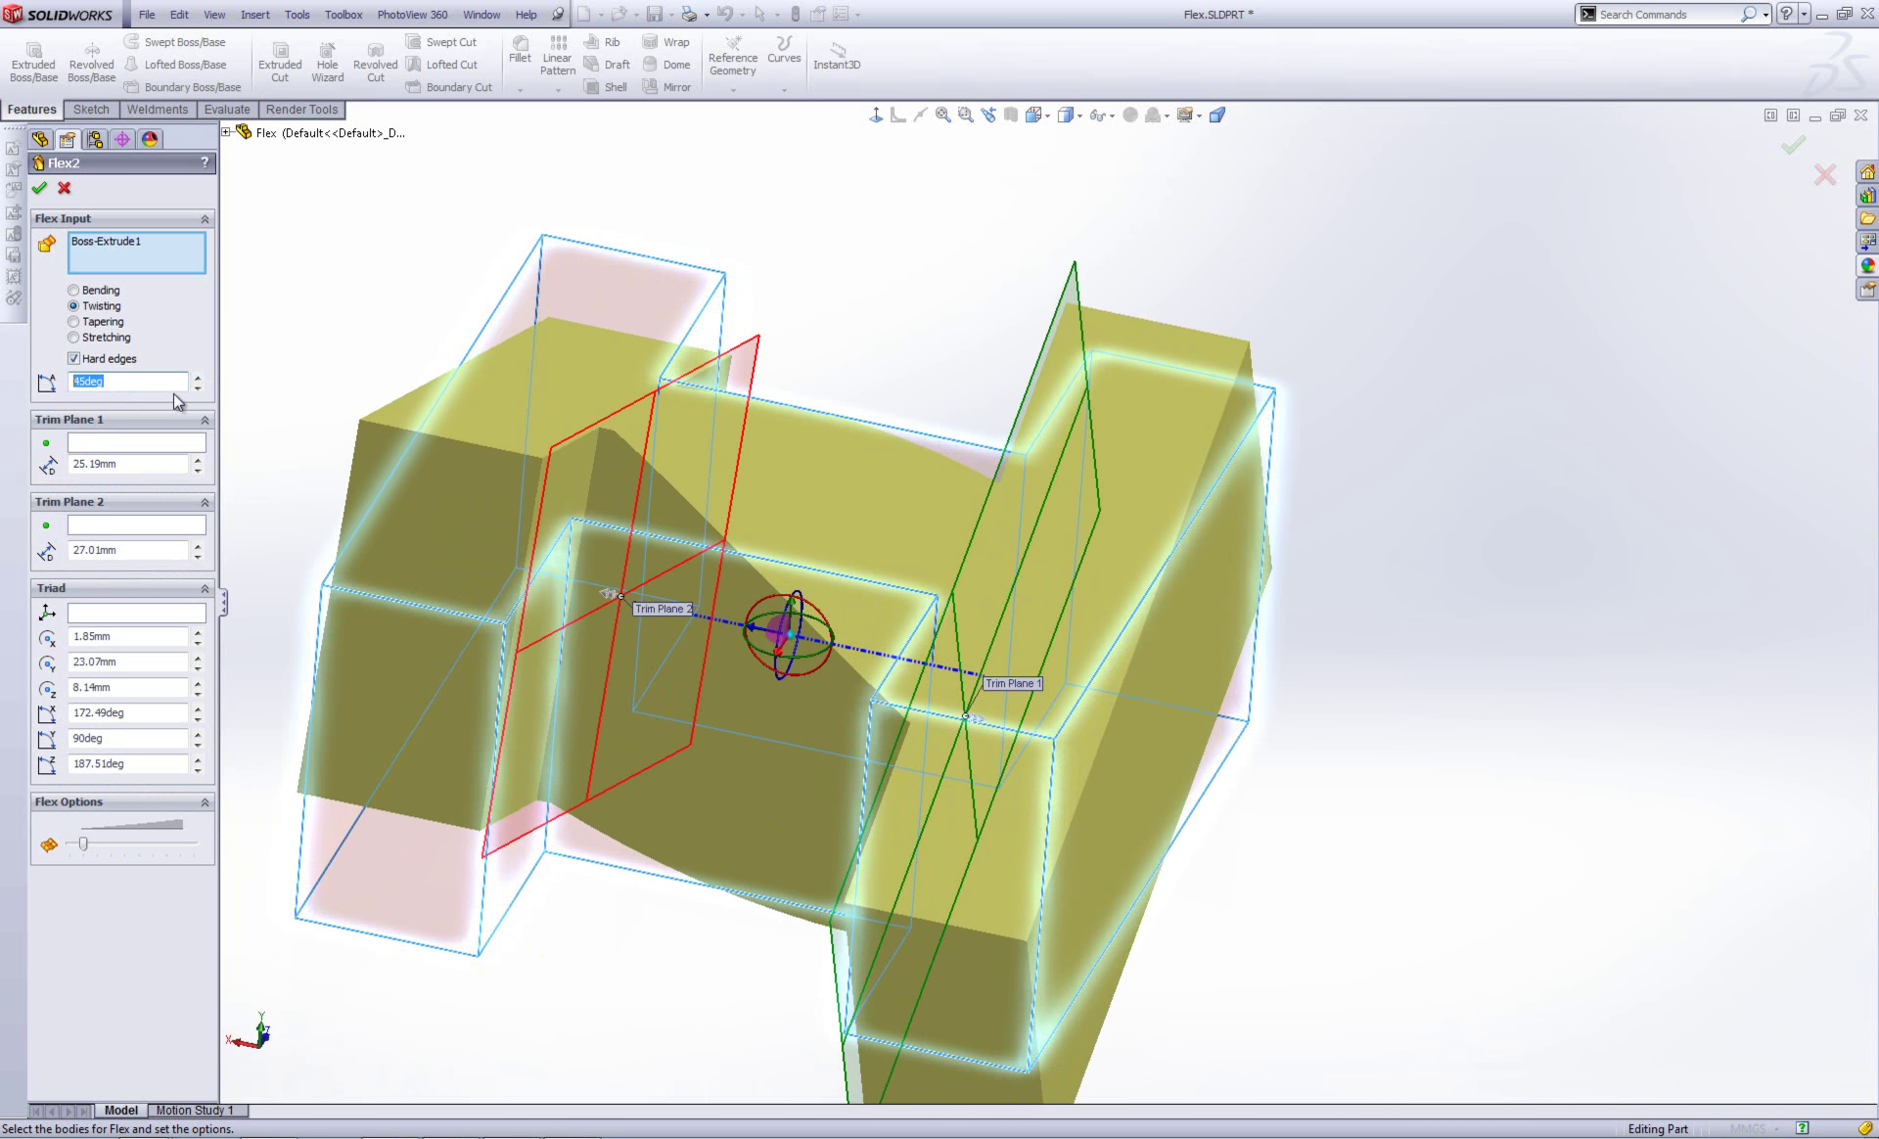
pyautogui.write('90')
pyautogui.press('Return')
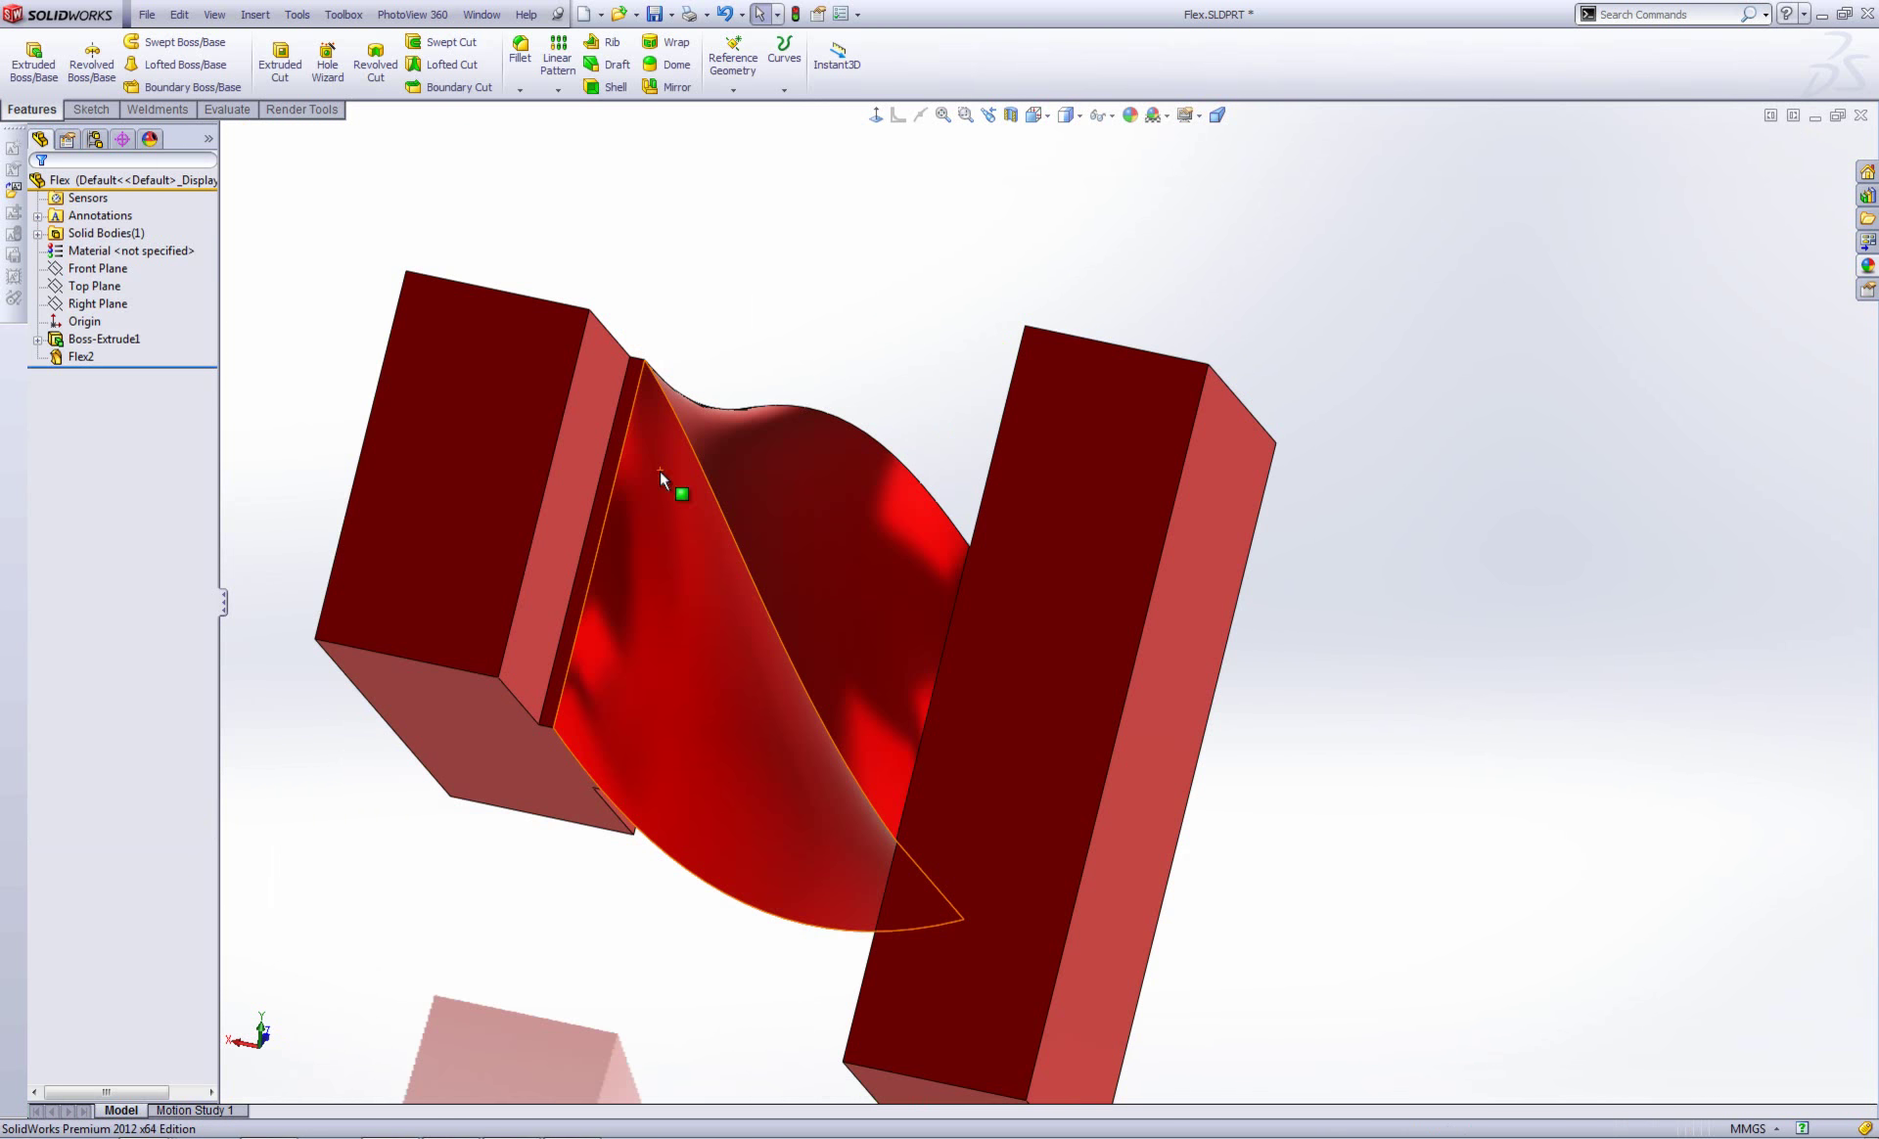
pyautogui.moveTo(659, 472); pyautogui.dragTo(865, 720, button='middle')
pyautogui.scroll(-3, 894, 697)
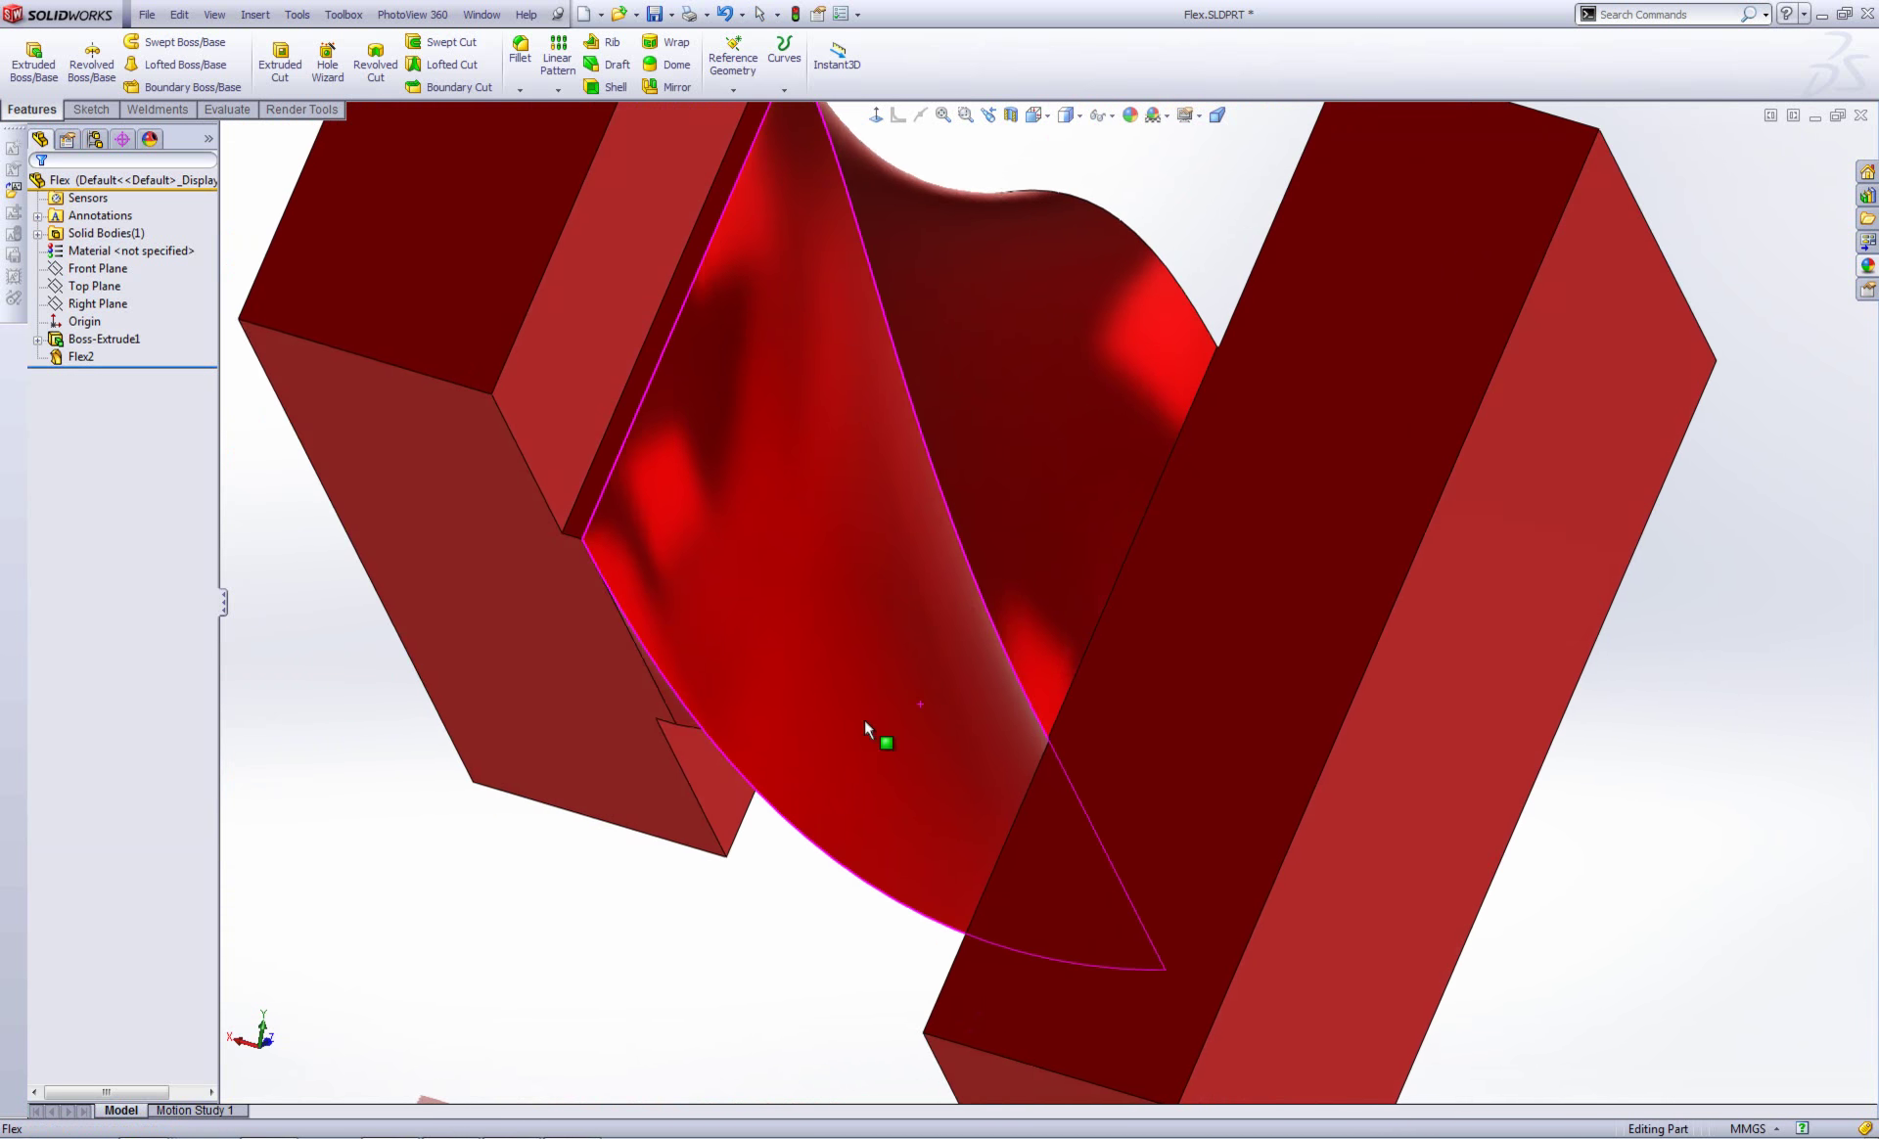
# Edit the twisted flex feature, shift Trim Plane 2 to about 25.05 mm at the leg's inner face, and accept it
pyautogui.scroll(3, 882, 621)
pyautogui.moveTo(882, 620); pyautogui.dragTo(918, 587, button='middle')
pyautogui.scroll(-3, 857, 571)
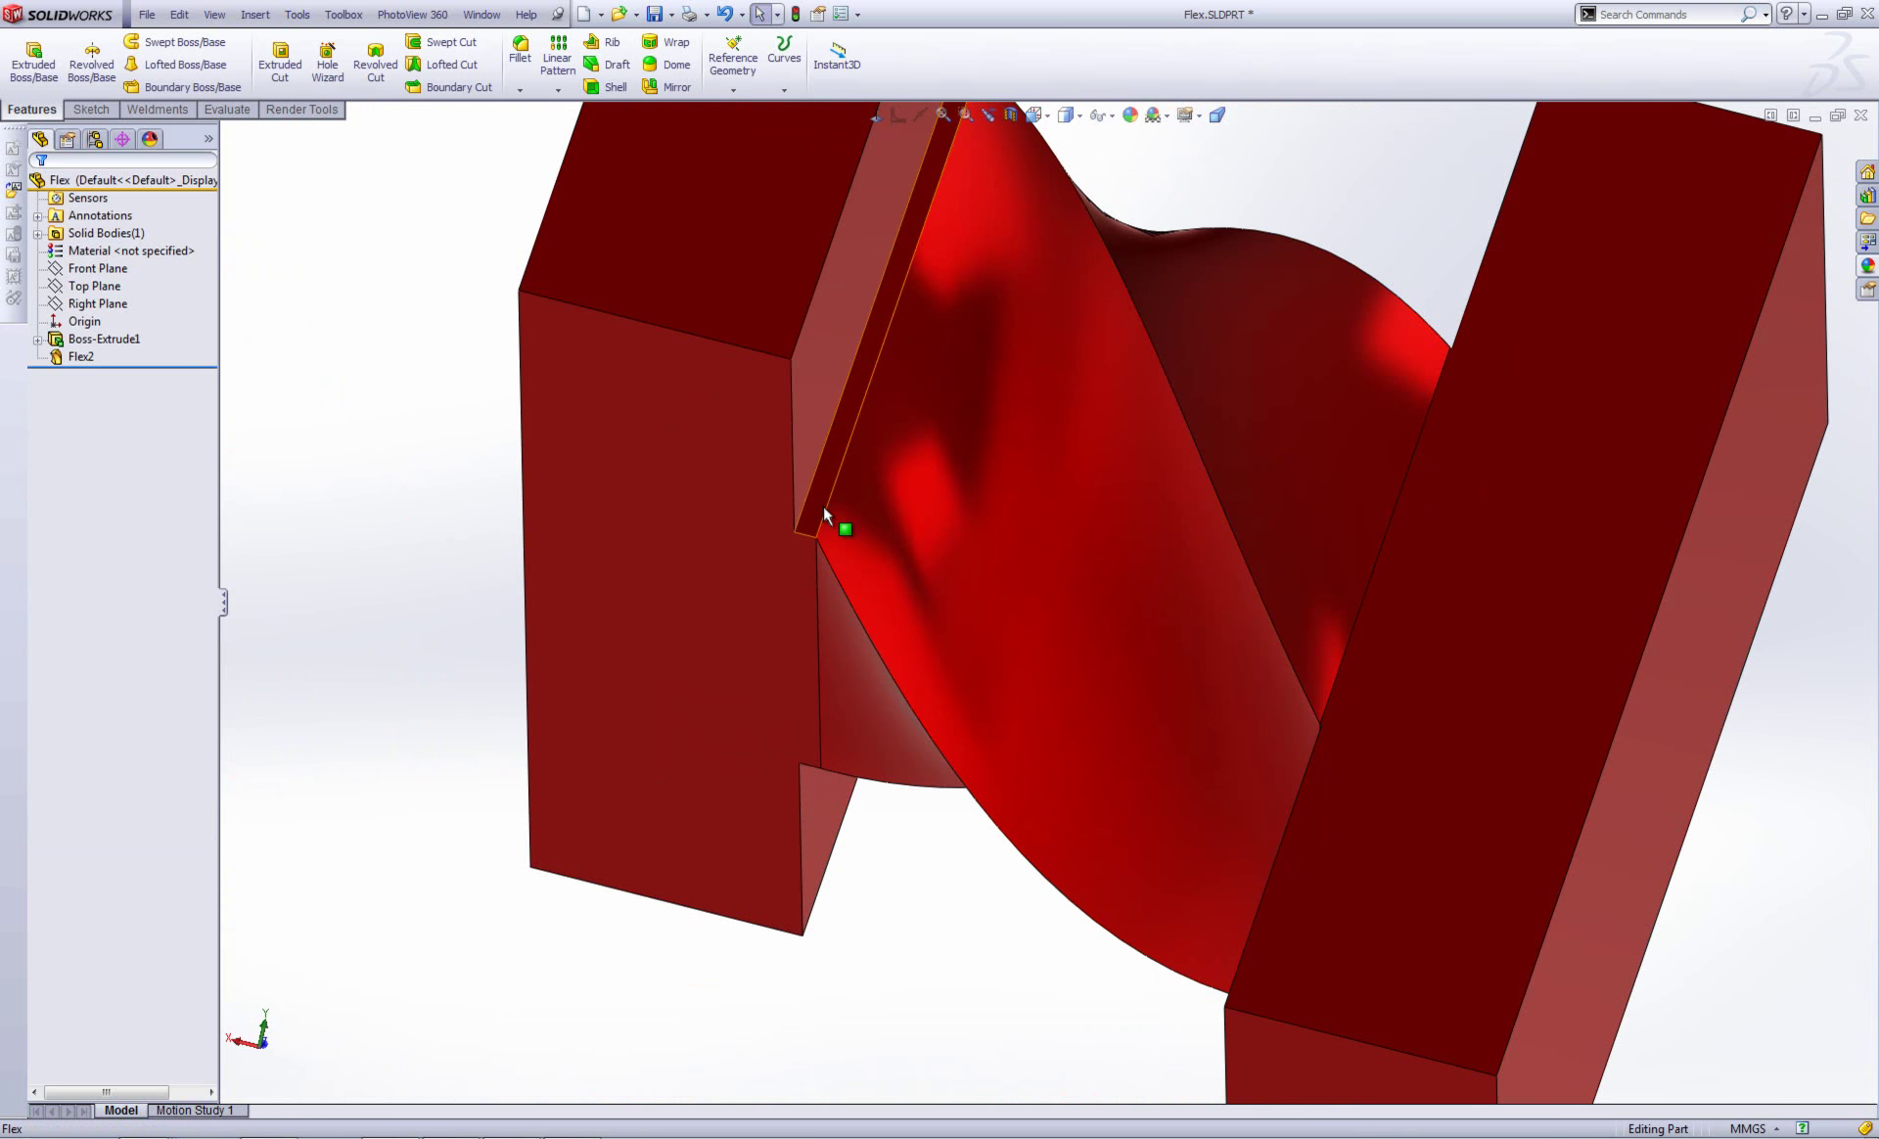
pyautogui.moveTo(824, 507); pyautogui.dragTo(273, 435, button='middle')
pyautogui.click(82, 357)
pyautogui.rightClick(81, 358)
pyautogui.click(77, 309)
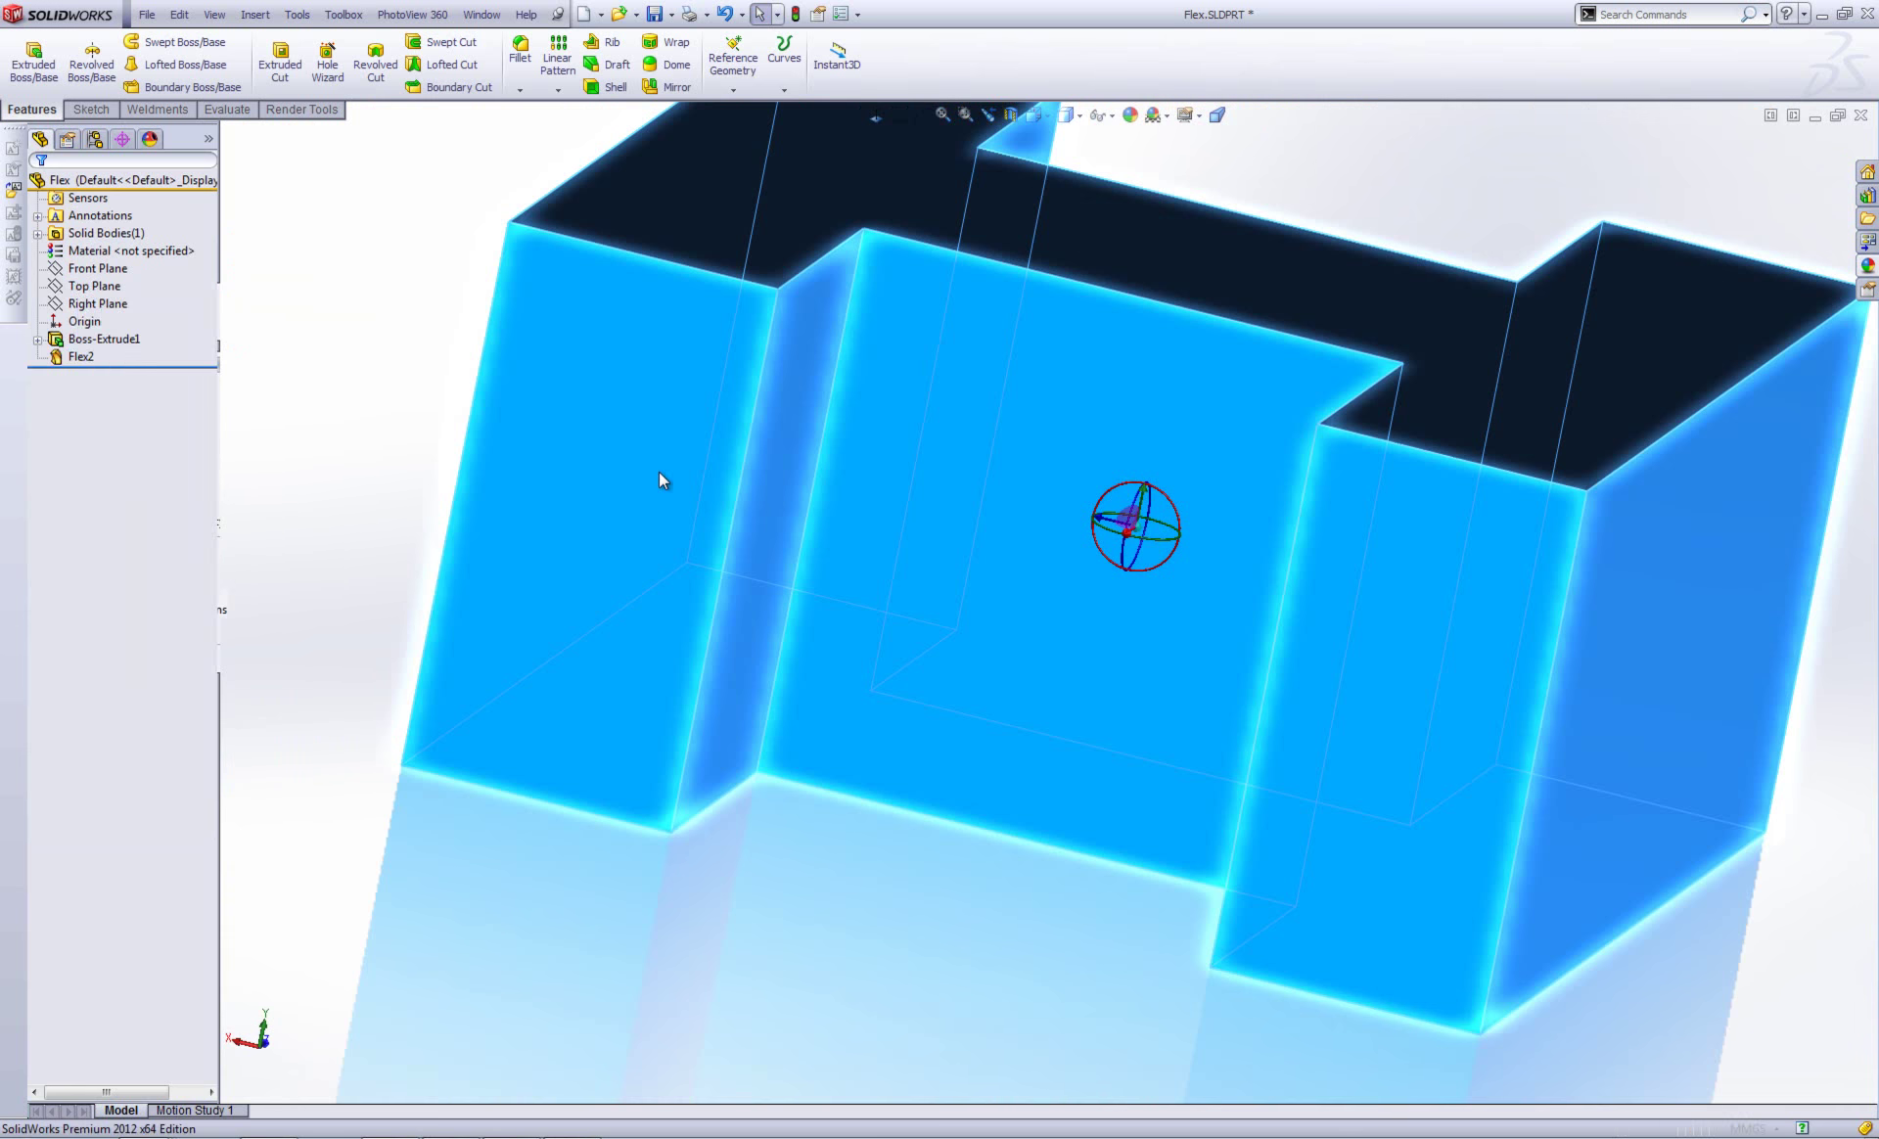
pyautogui.moveTo(880, 523); pyautogui.dragTo(920, 442, button='middle')
pyautogui.moveTo(913, 445); pyautogui.dragTo(893, 446)
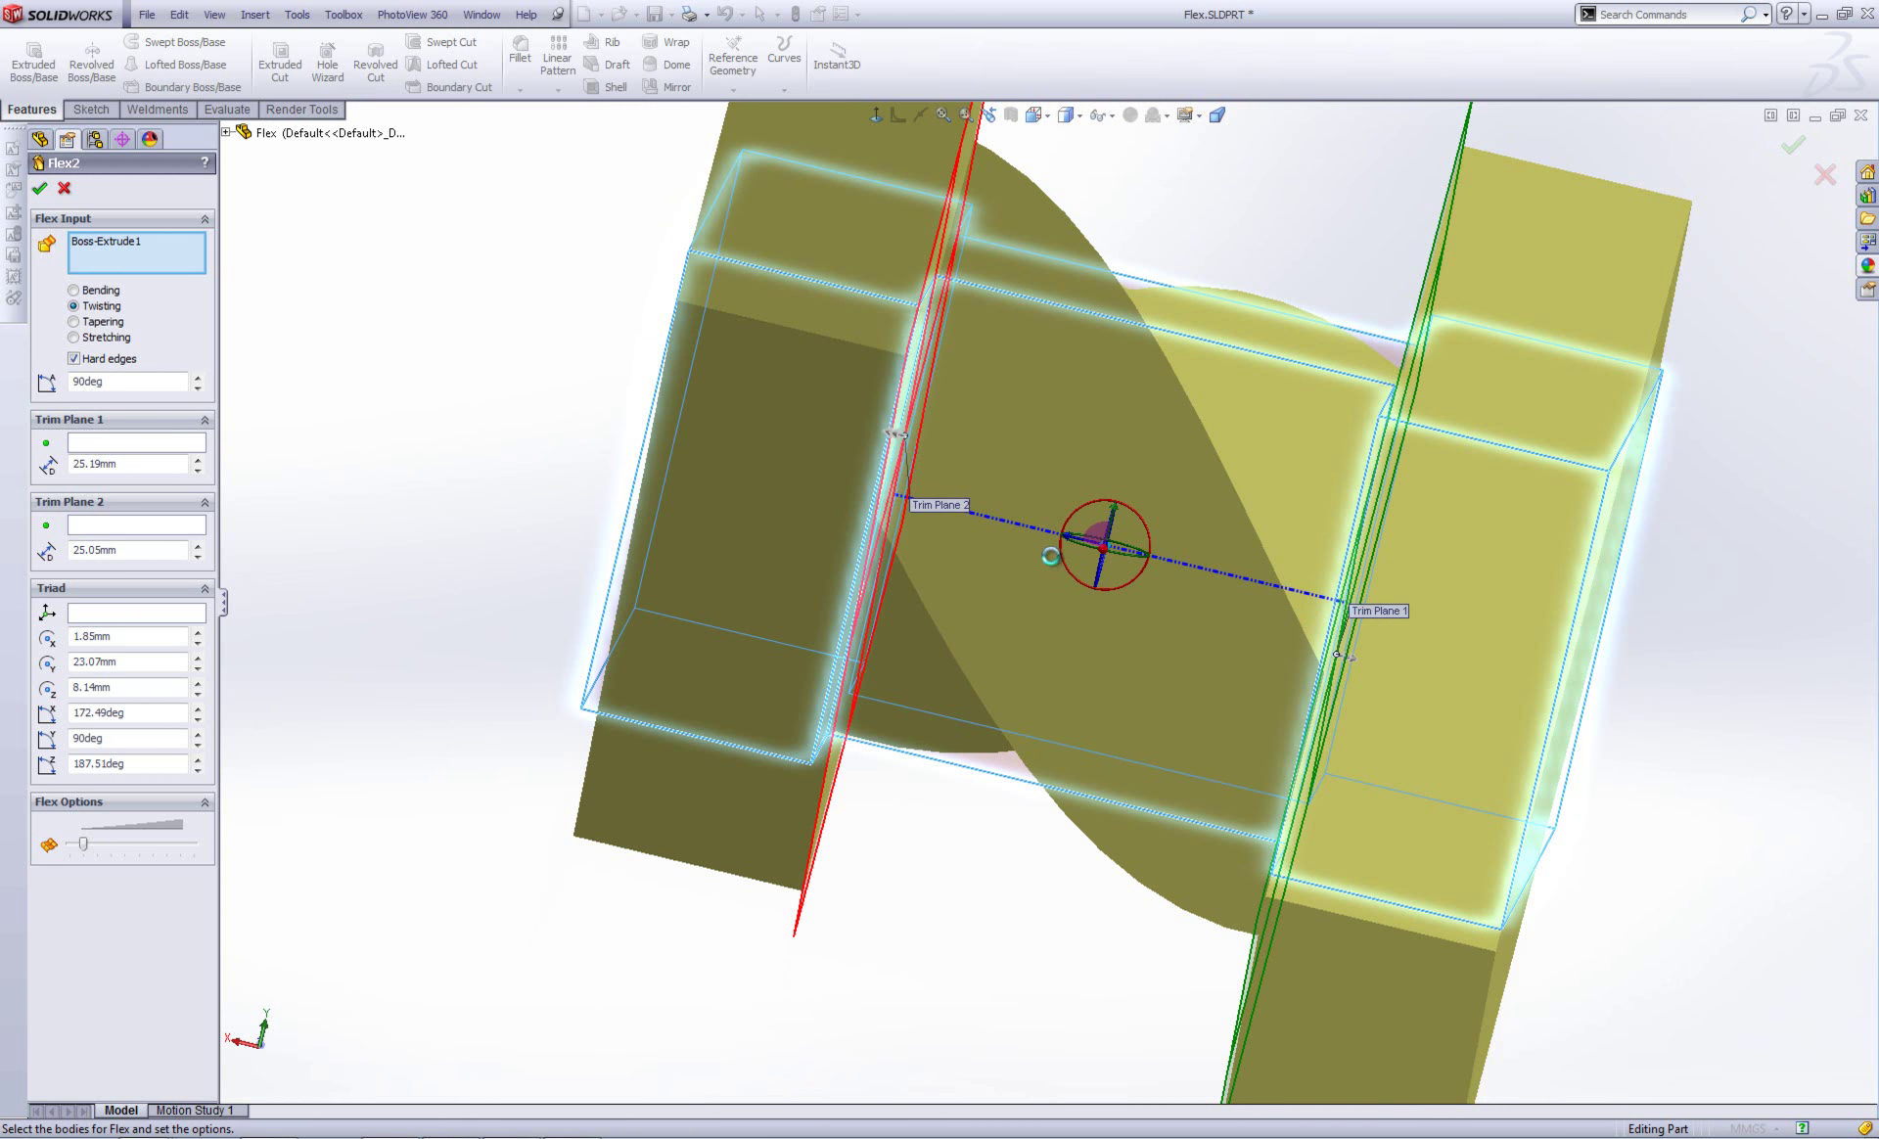
pyautogui.press('Return')
pyautogui.moveTo(965, 545); pyautogui.dragTo(891, 767, button='middle')
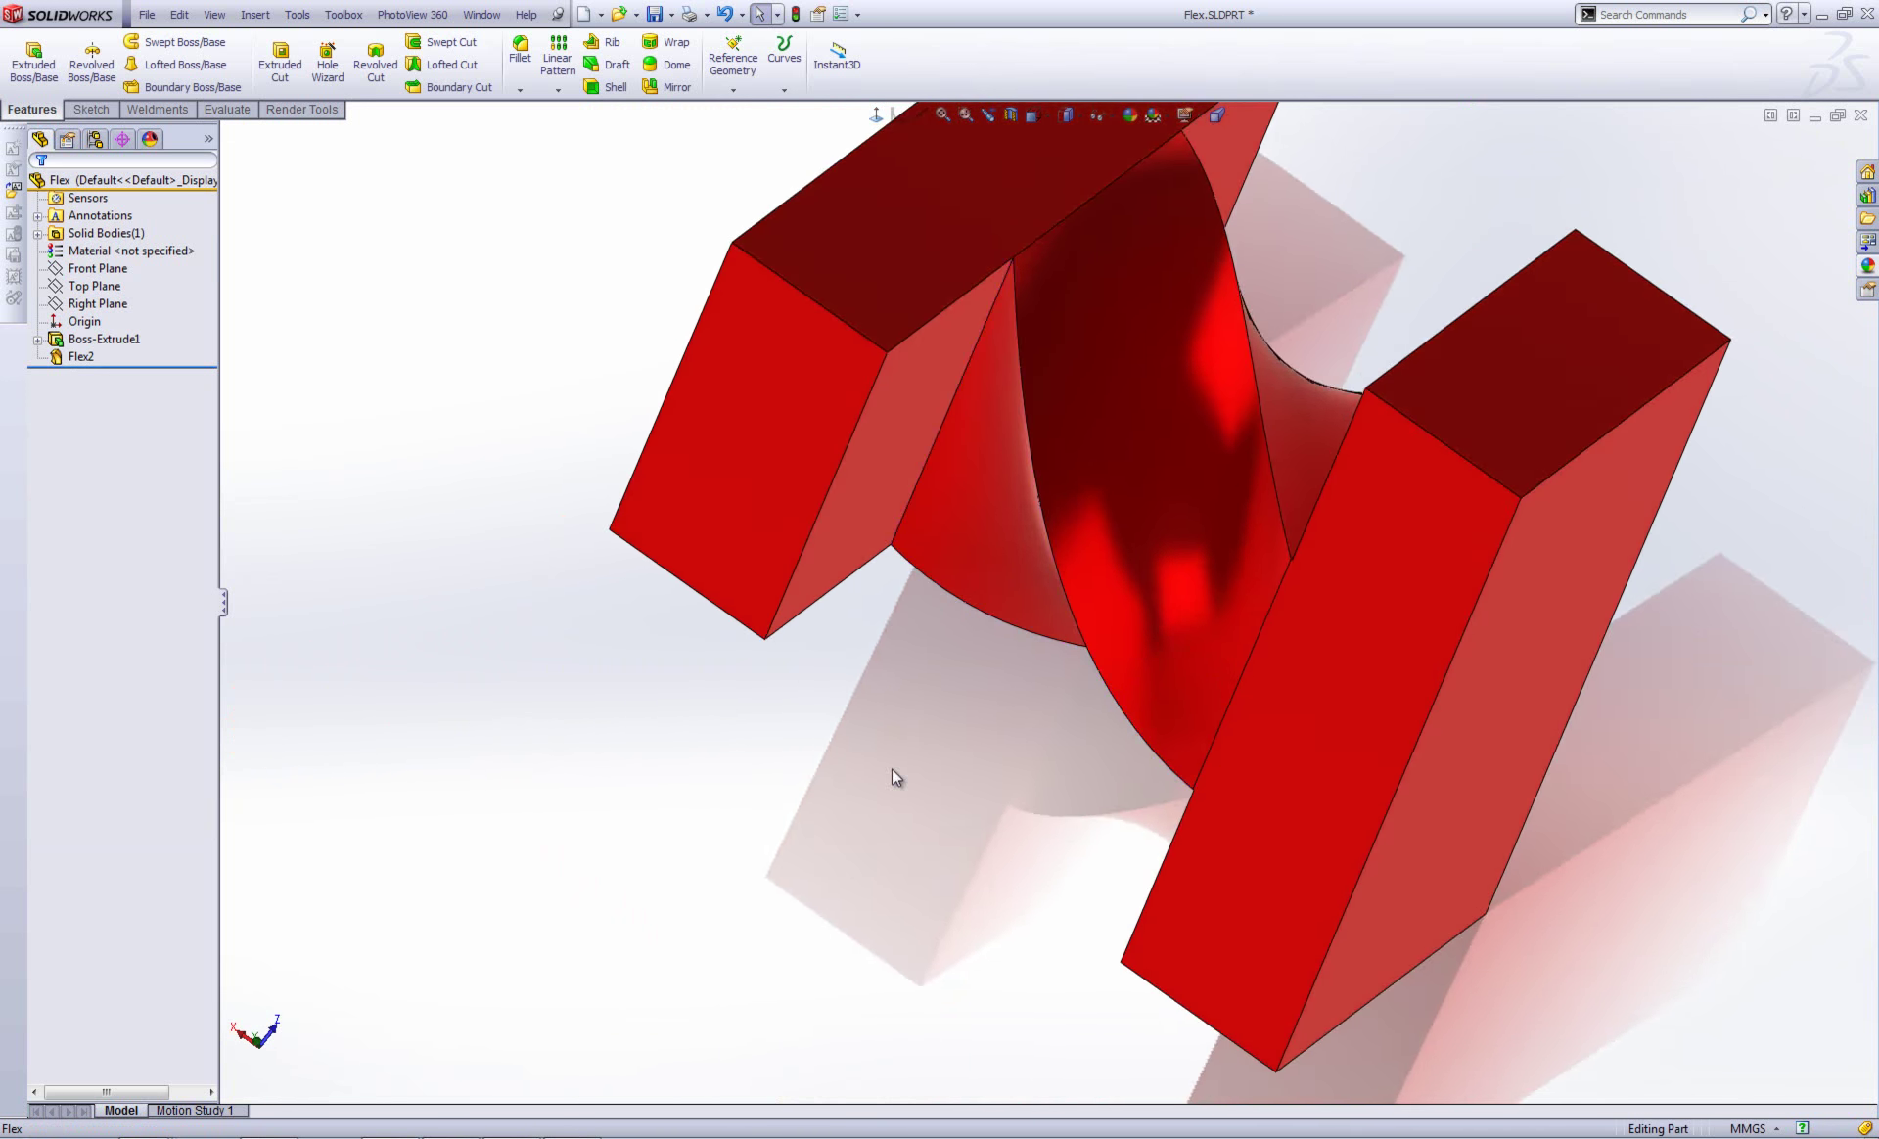
# Edit the flex feature again and change its type to Tapering
pyautogui.scroll(4, 890, 767)
pyautogui.moveTo(1067, 472); pyautogui.dragTo(1068, 411, button='middle')
pyautogui.scroll(-2, 1179, 538)
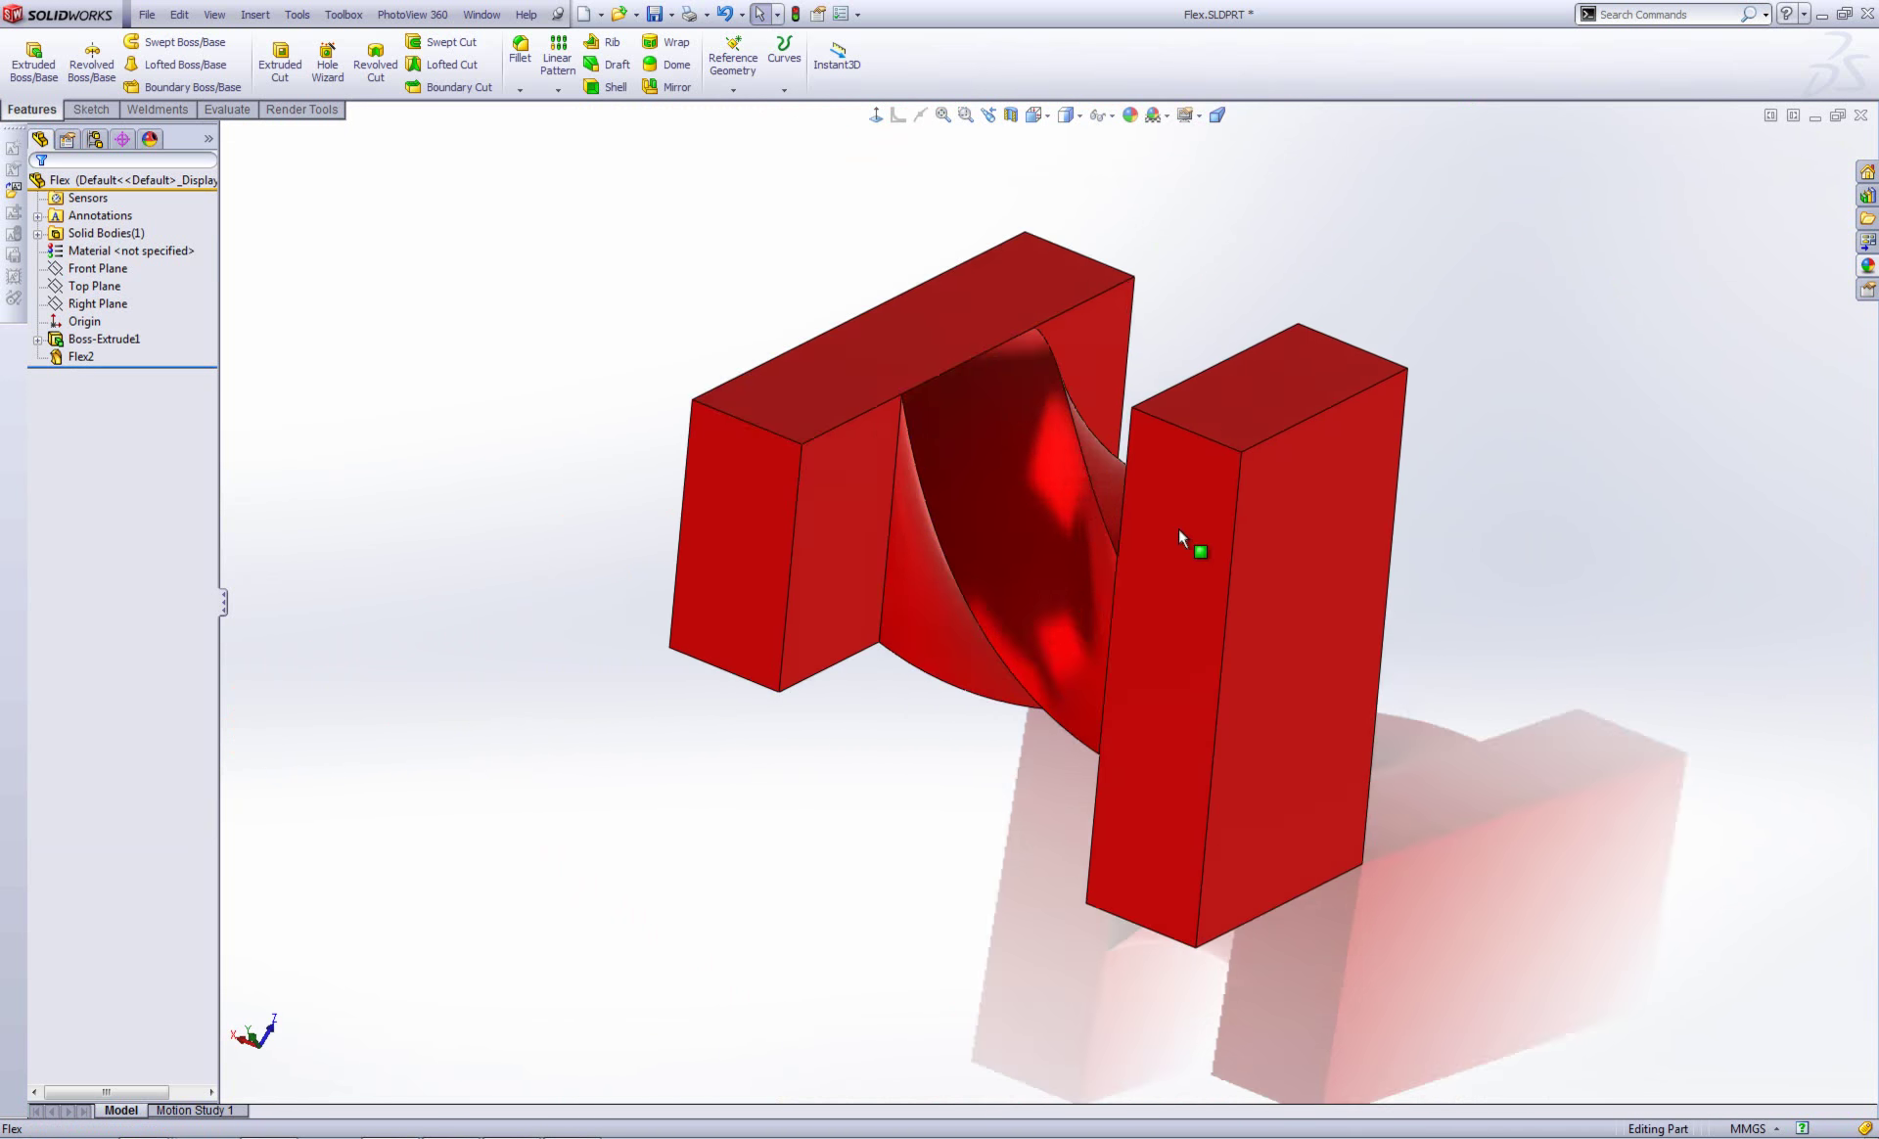
pyautogui.rightClick(76, 357)
pyautogui.click(83, 308)
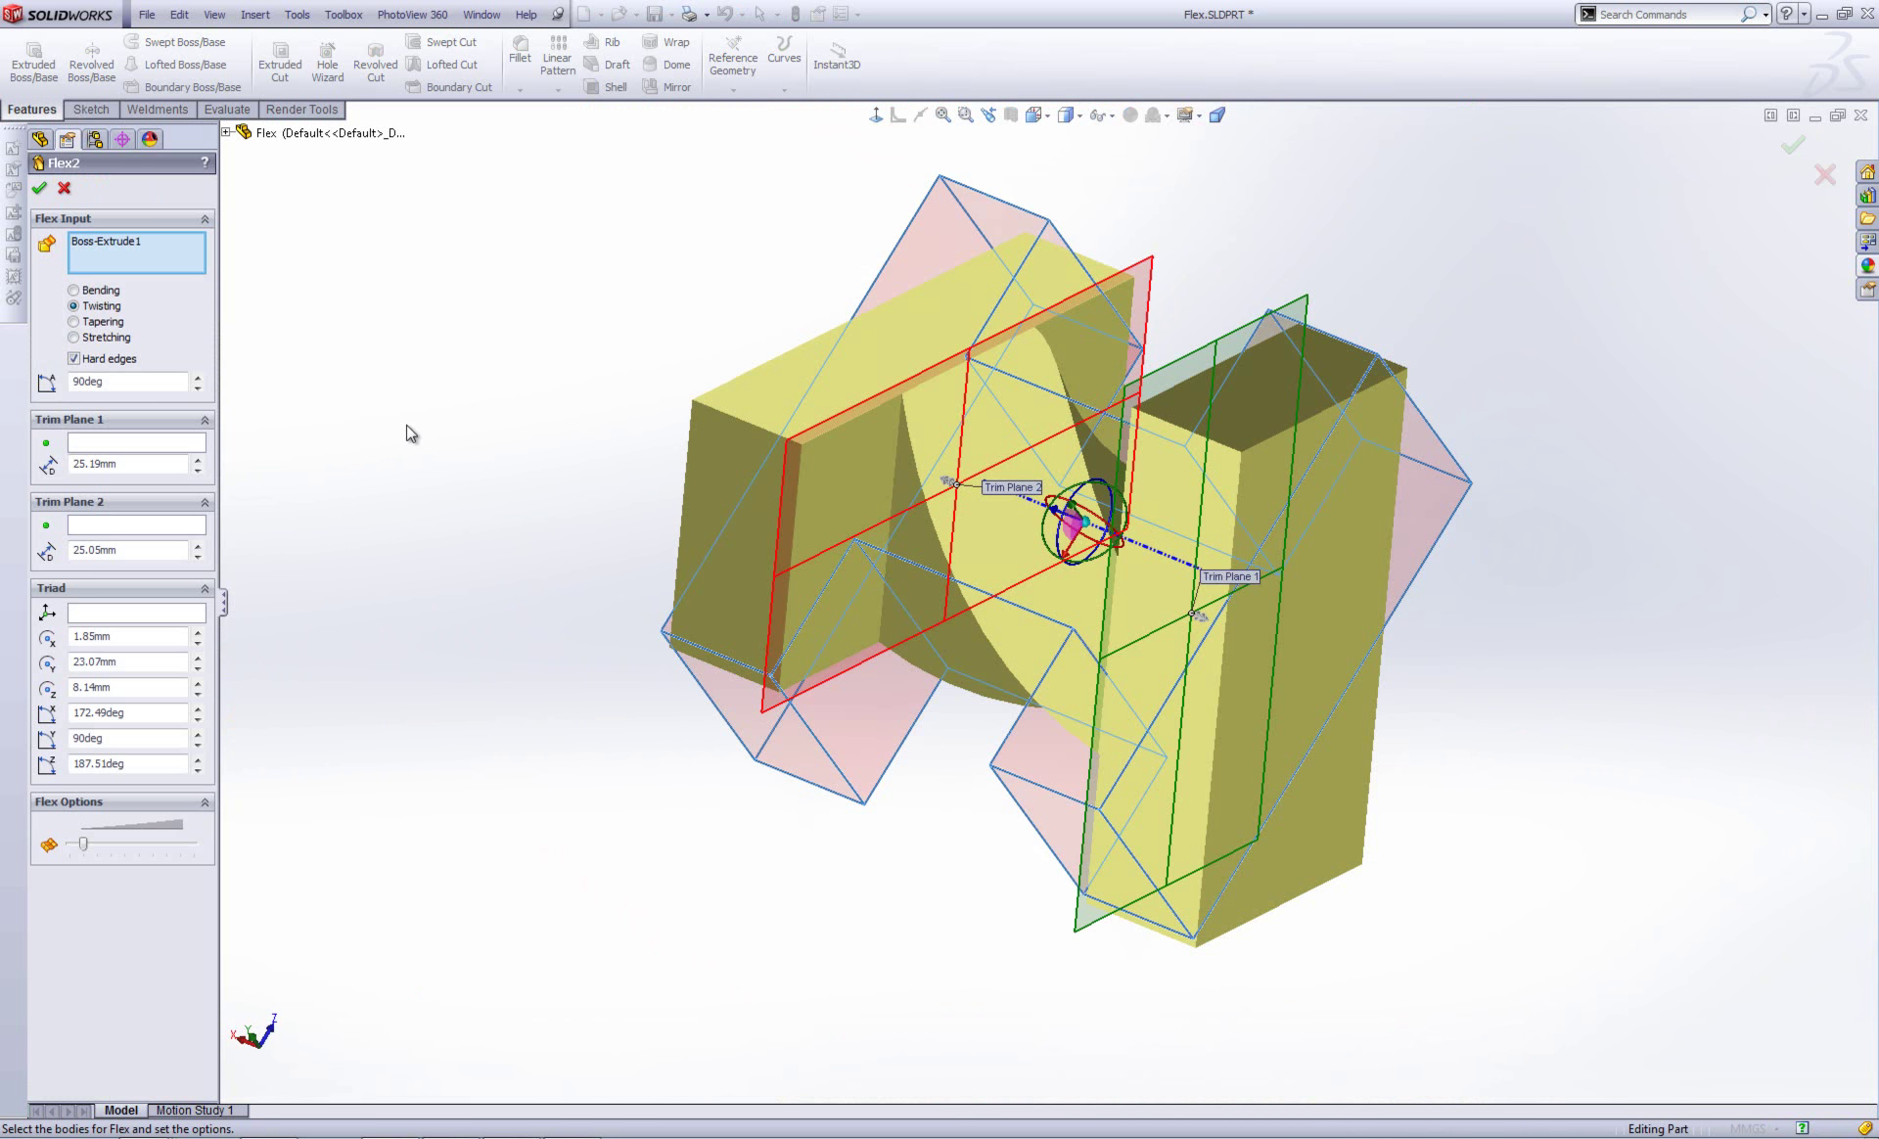
pyautogui.click(73, 321)
pyautogui.moveTo(604, 531); pyautogui.dragTo(633, 274, button='middle')
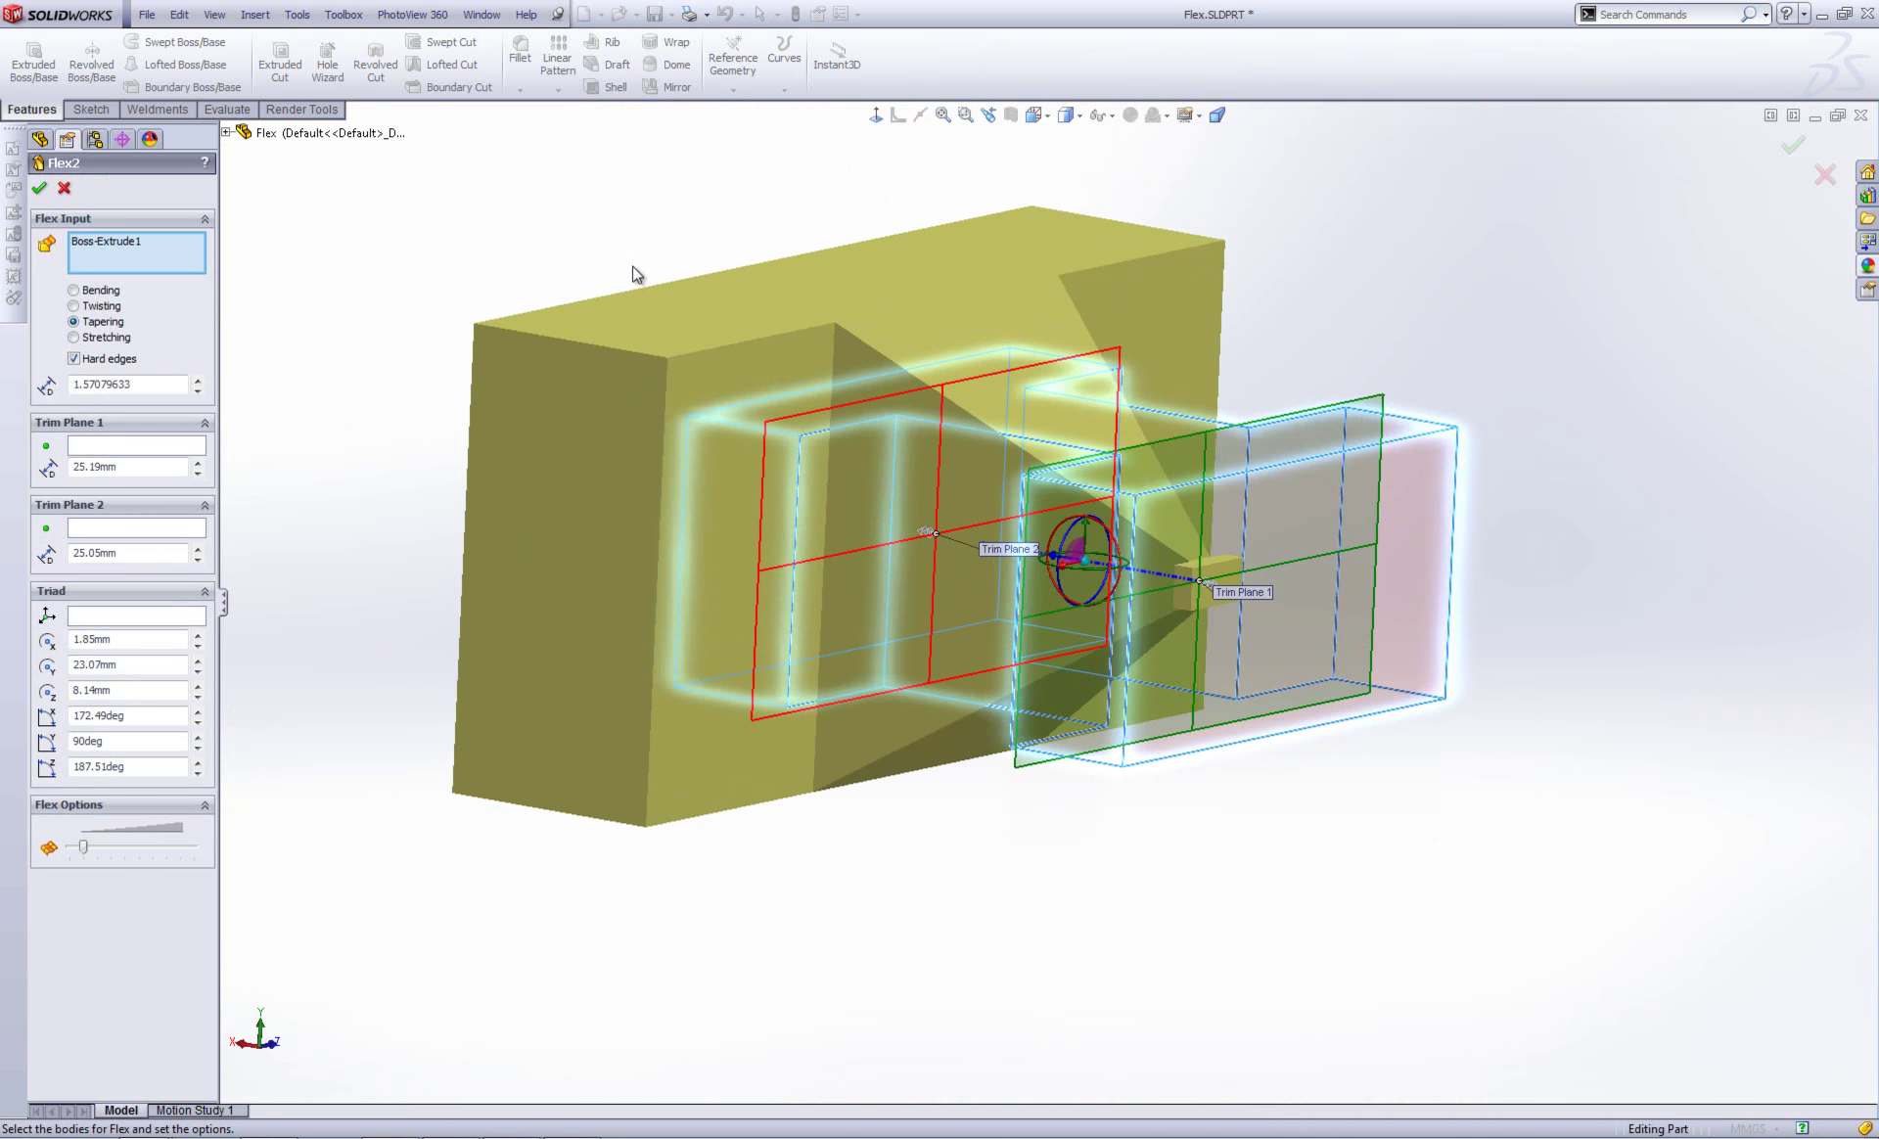
# Set the taper factor to 1 for the flex feature and view the tapered preview from different sides
pyautogui.doubleClick(145, 378)
pyautogui.moveTo(356, 314); pyautogui.dragTo(626, 410, button='middle')
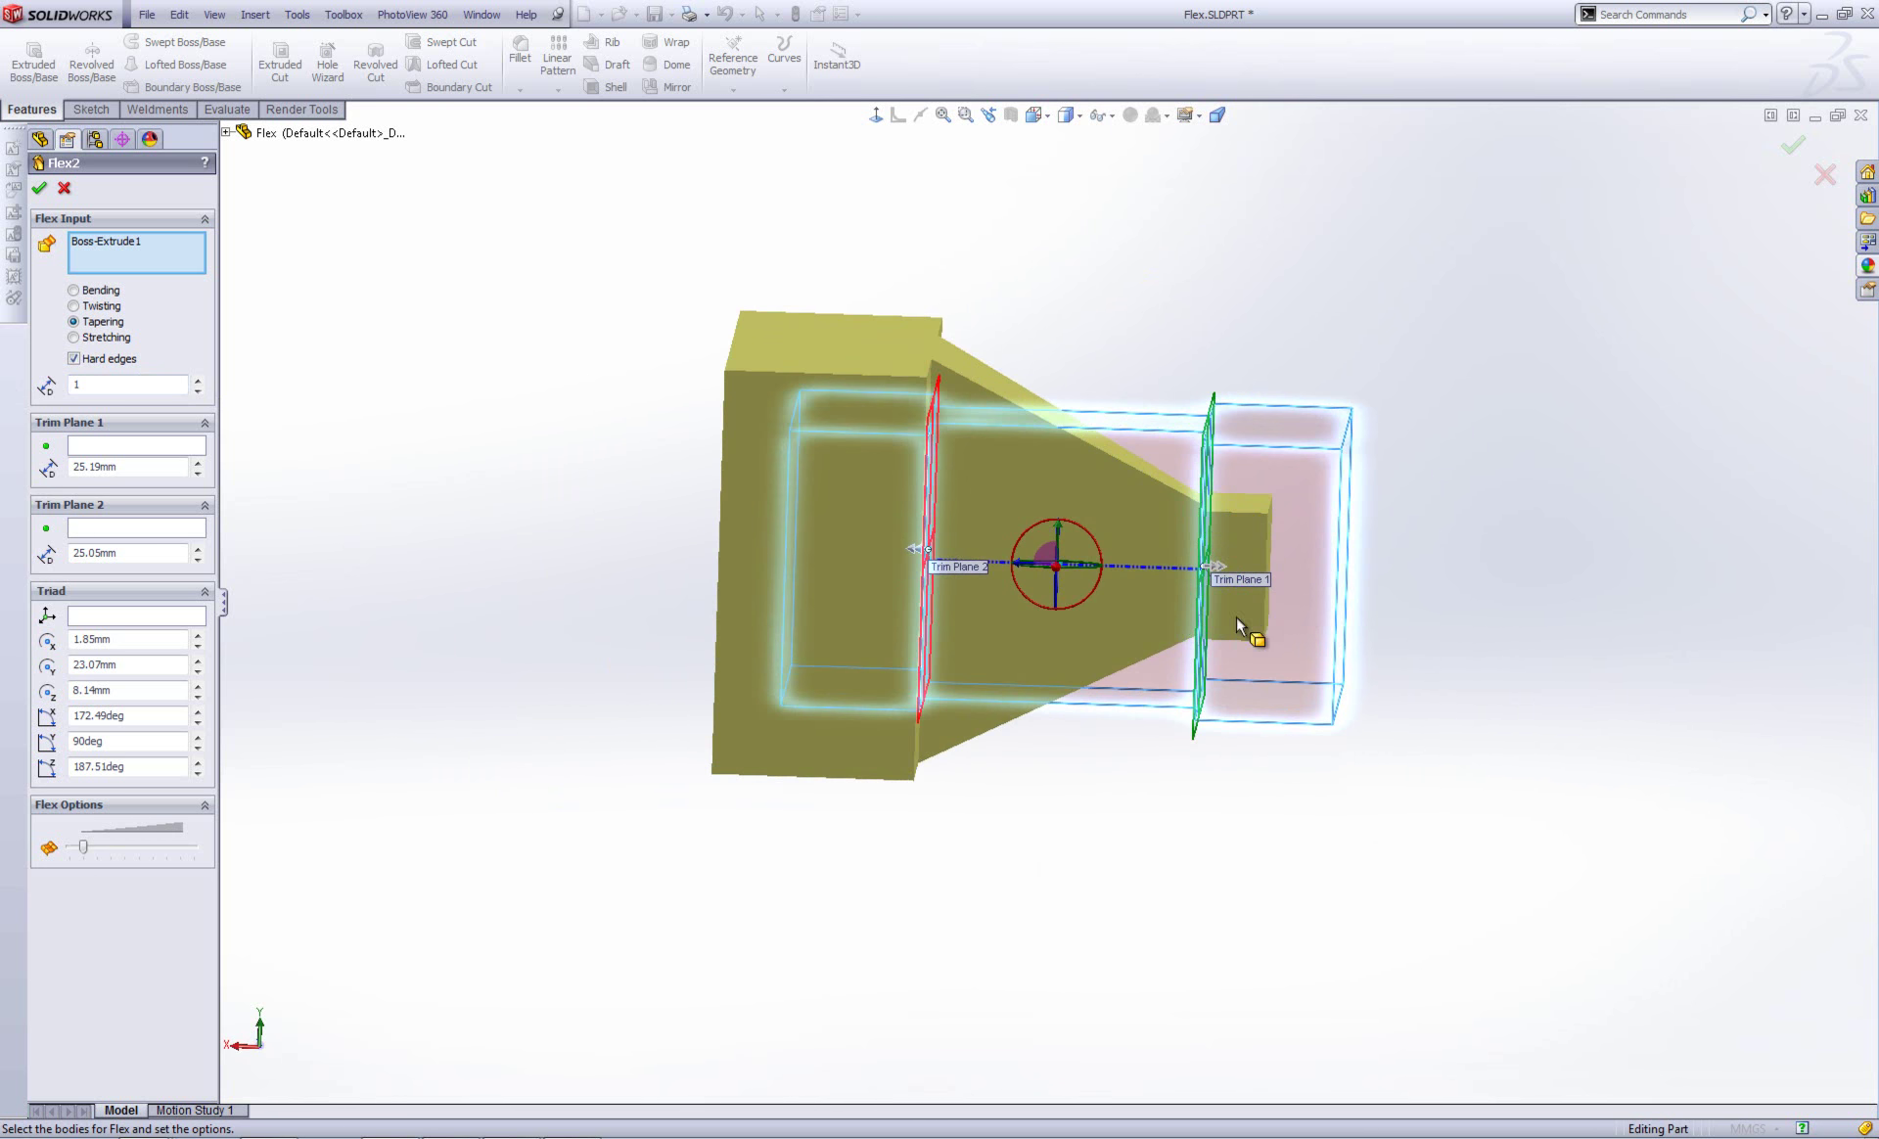
pyautogui.moveTo(1049, 579); pyautogui.dragTo(890, 583, button='middle')
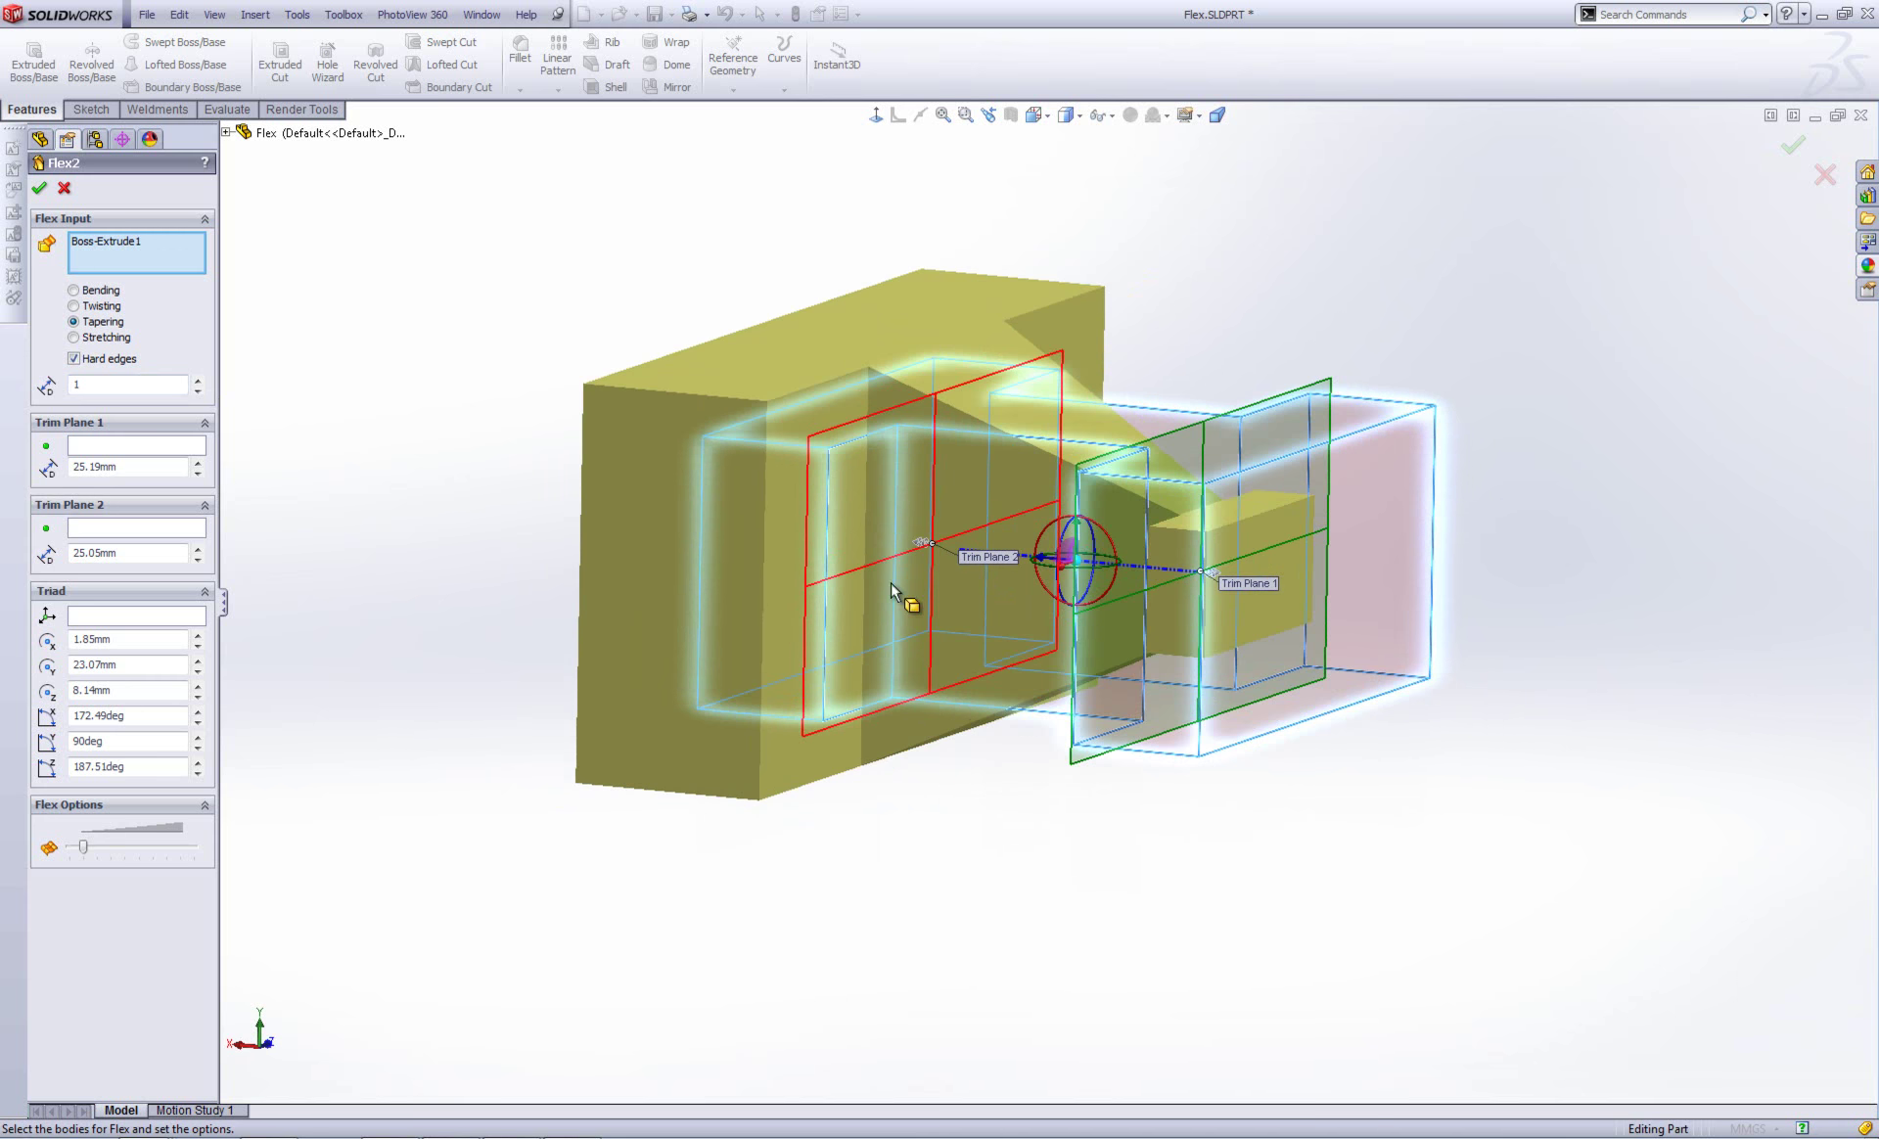
# Lower the taper factor incrementally through 0.2 to -0.5 to reverse the taper direction
pyautogui.click(197, 392)
pyautogui.click(197, 392)
pyautogui.click(196, 392)
pyautogui.click(196, 392)
pyautogui.click(196, 392)
pyautogui.click(197, 392)
pyautogui.click(197, 392)
pyautogui.click(197, 391)
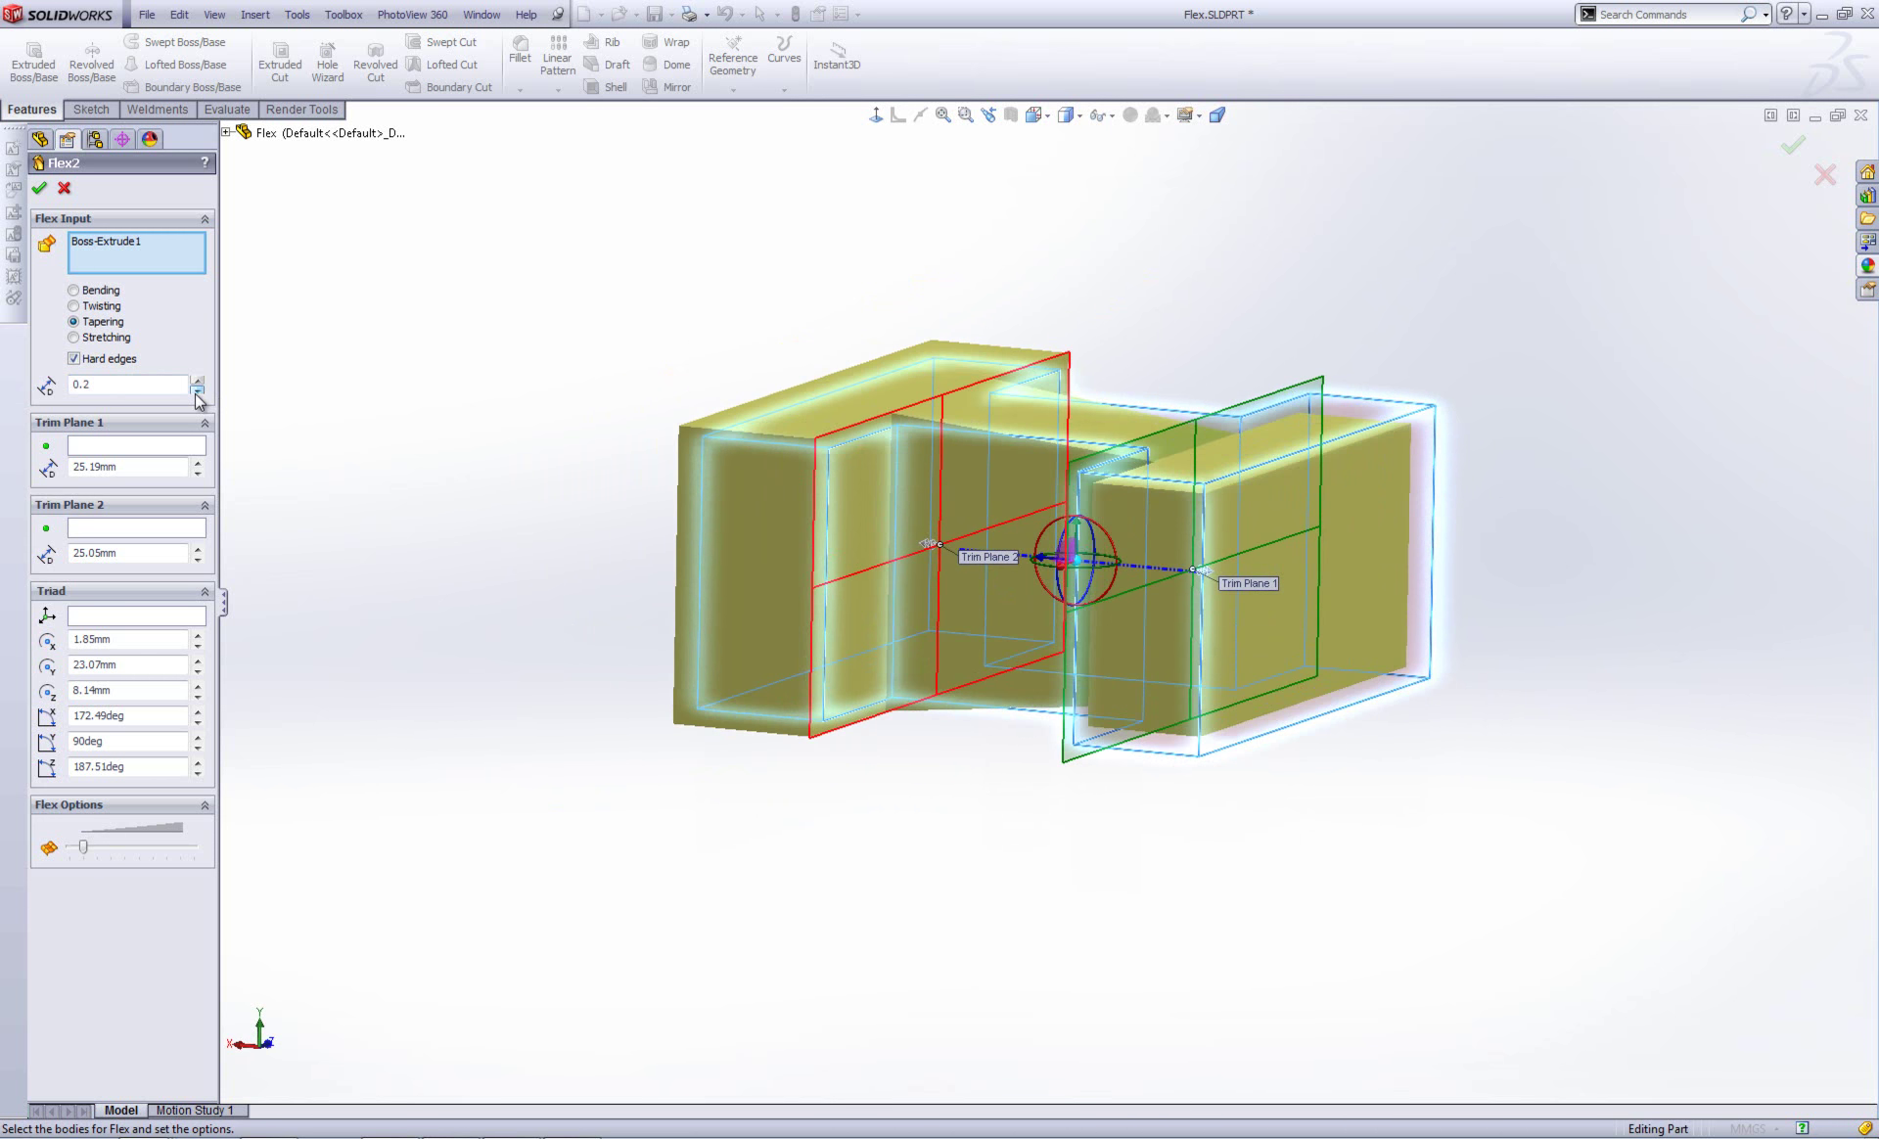
pyautogui.click(198, 390)
pyautogui.click(198, 390)
pyautogui.click(197, 390)
pyautogui.click(198, 390)
pyautogui.click(197, 390)
pyautogui.click(198, 390)
pyautogui.click(198, 391)
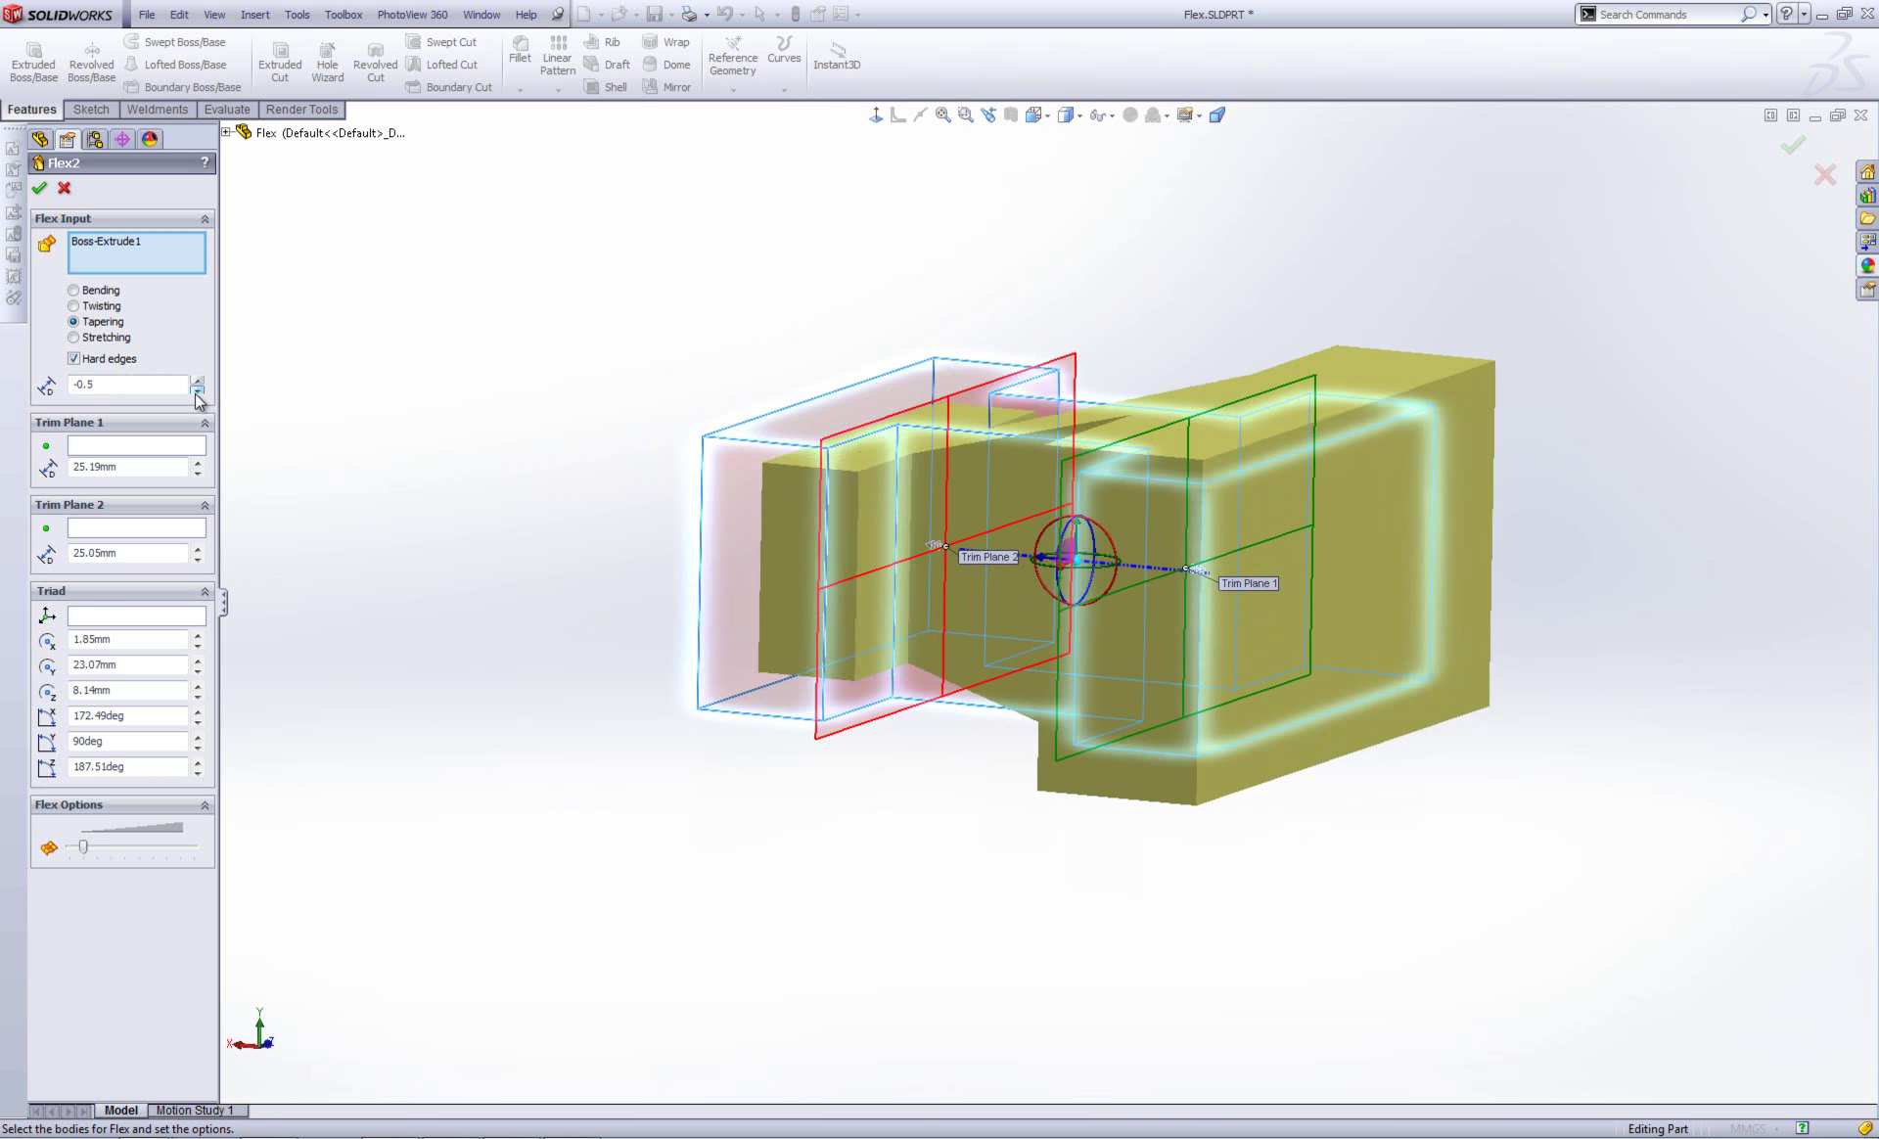
pyautogui.click(197, 390)
pyautogui.click(197, 390)
# Raise the taper factor incrementally to 0.7 and accept the tapered flex feature
pyautogui.click(198, 380)
pyautogui.click(198, 379)
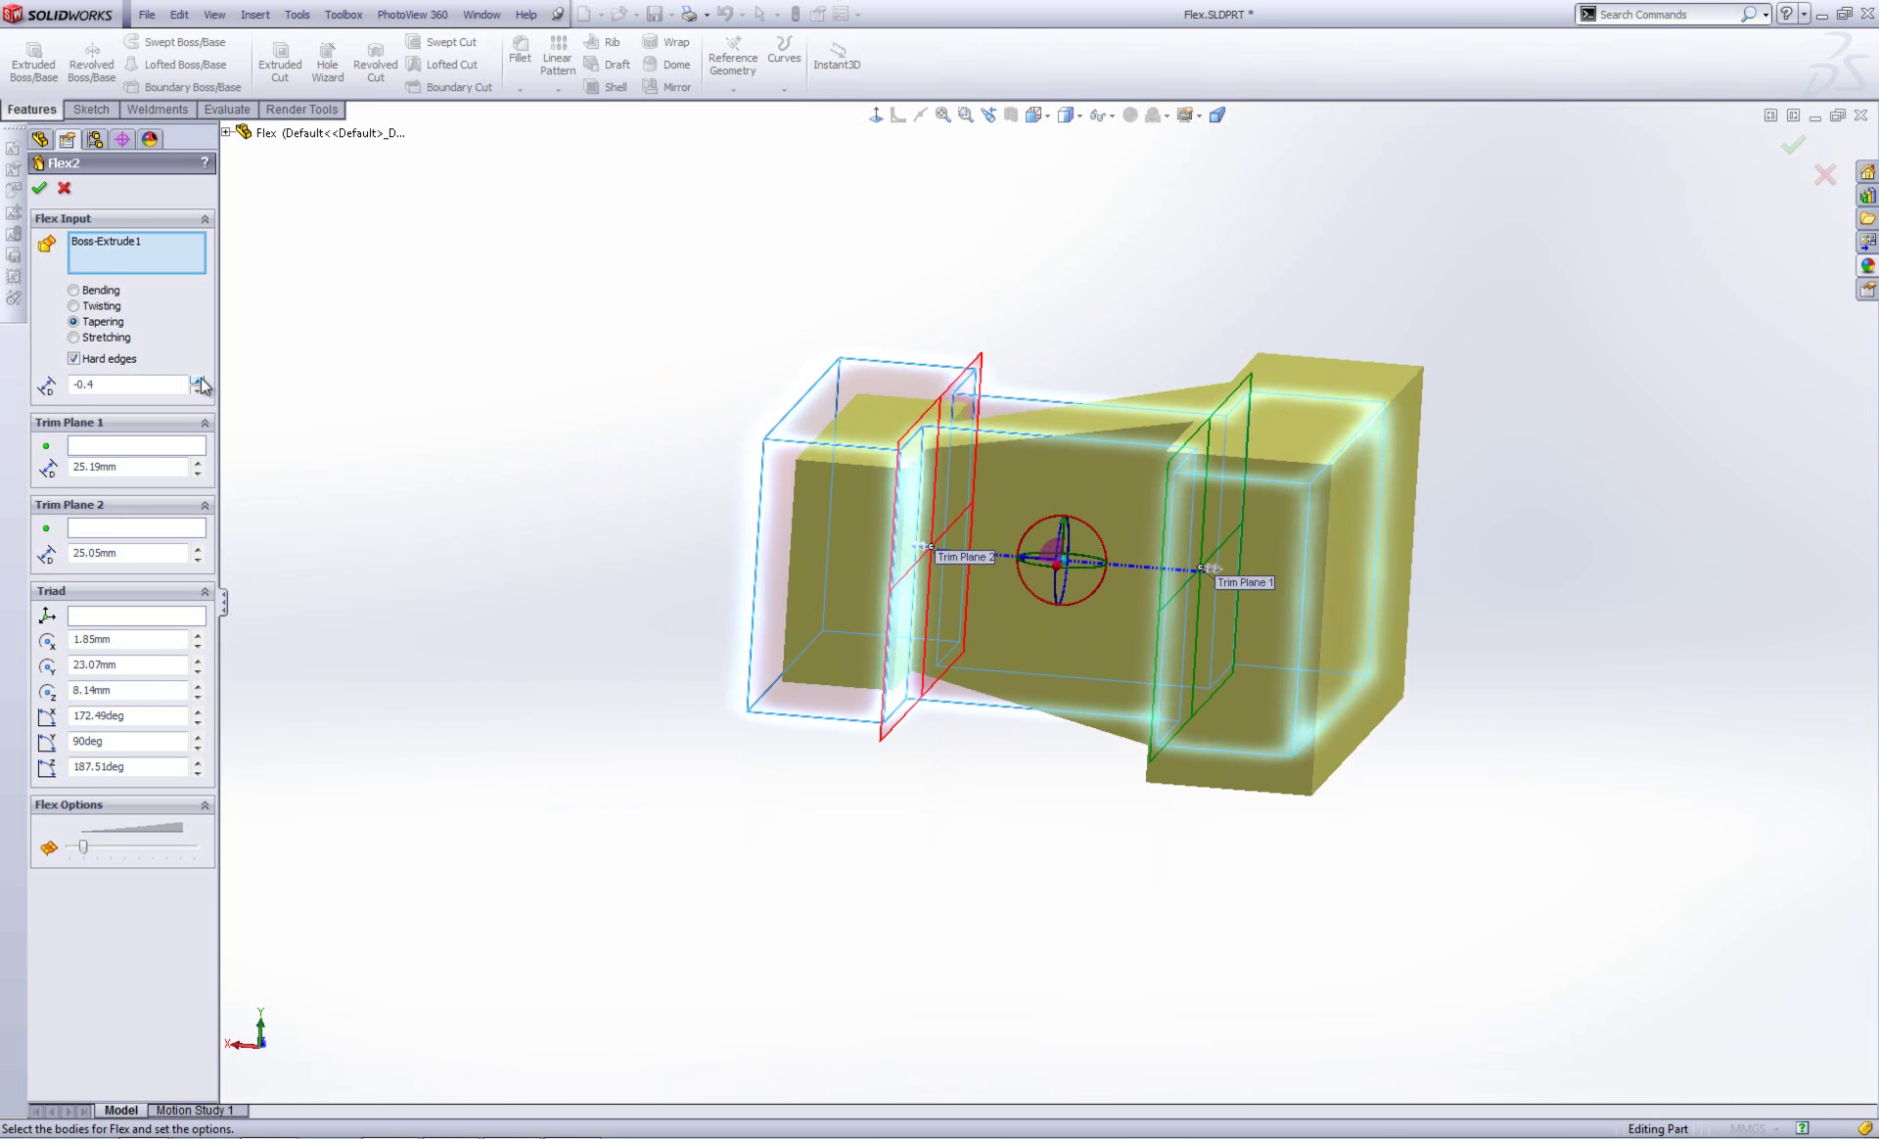
pyautogui.click(198, 380)
pyautogui.click(197, 380)
pyautogui.click(198, 379)
pyautogui.click(198, 380)
pyautogui.click(198, 379)
pyautogui.click(198, 380)
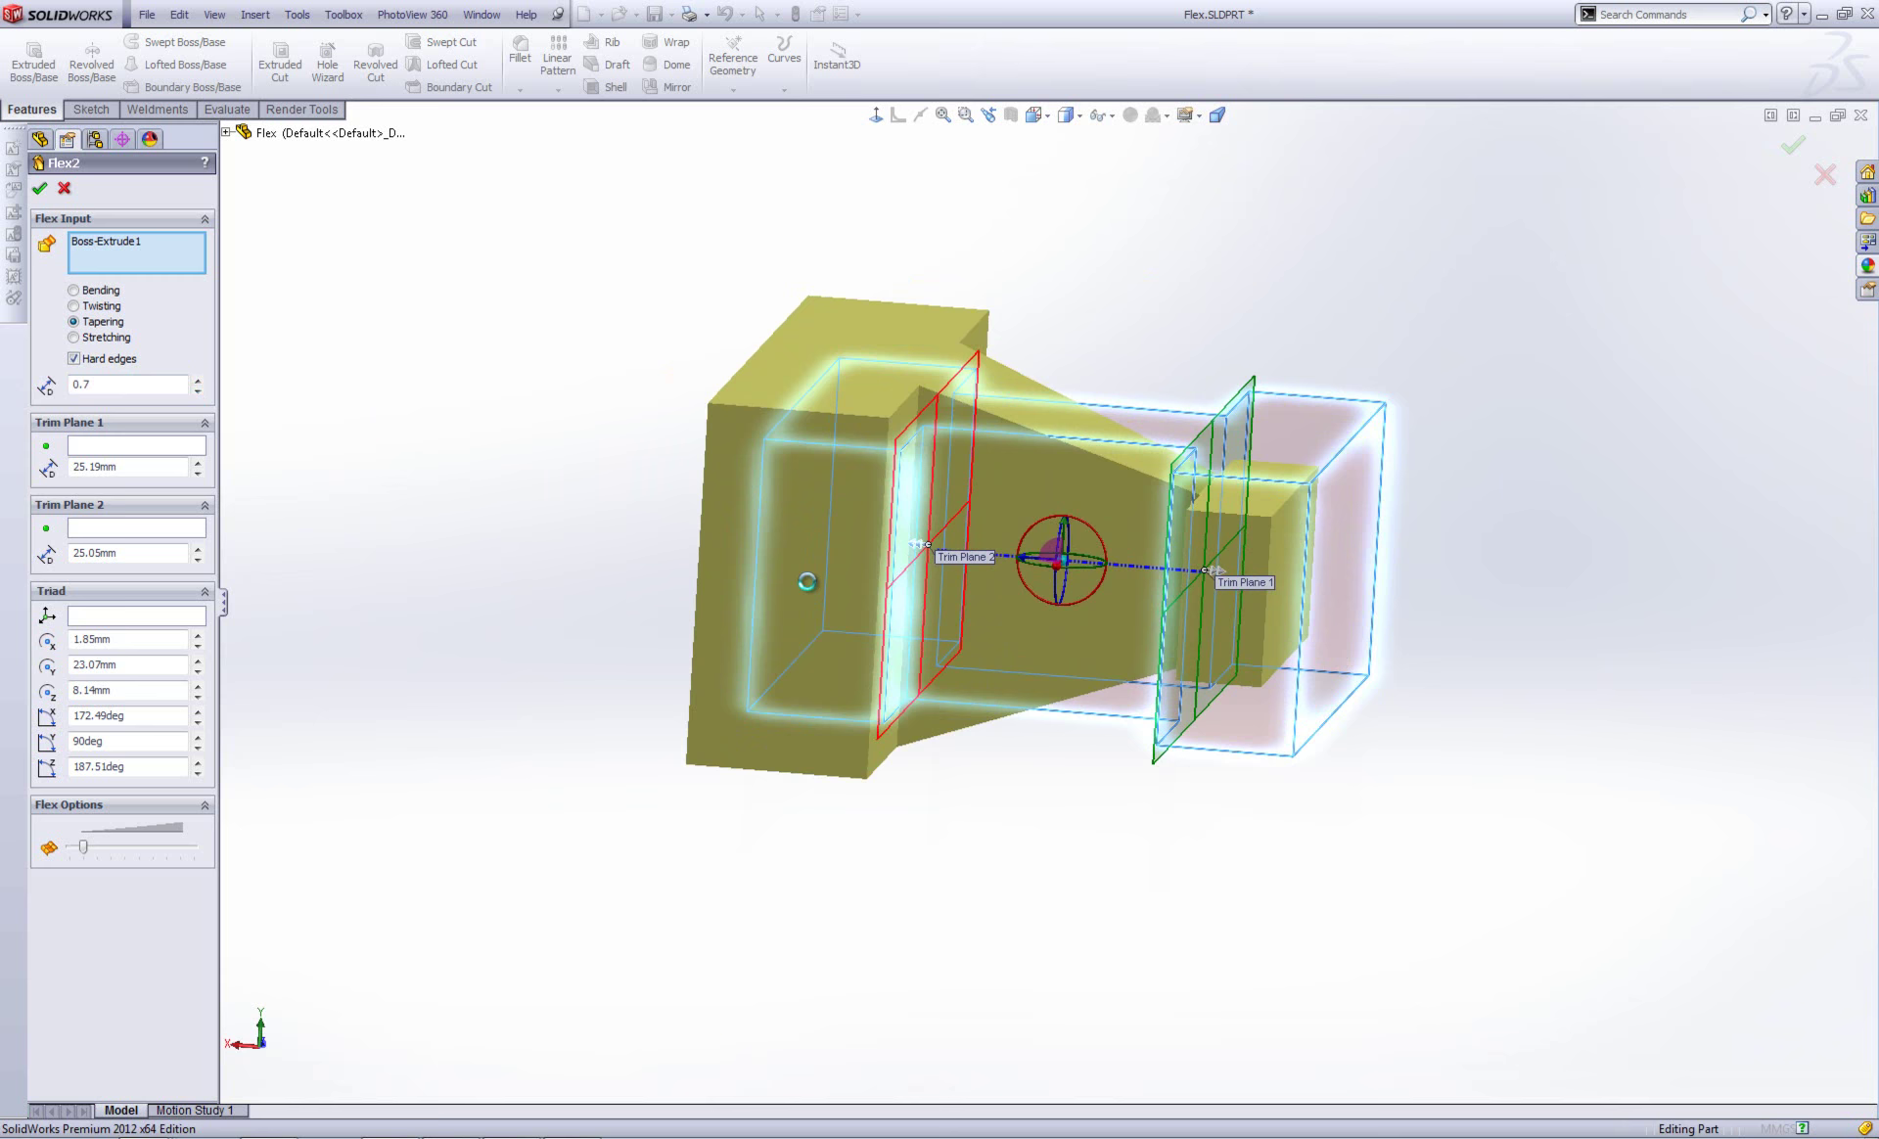
pyautogui.moveTo(763, 536); pyautogui.dragTo(713, 659, button='middle')
# Edit the tapered flex feature and move its triad off-center to about 8.85, 30.18, -42.38 mm
pyautogui.rightClick(80, 356)
pyautogui.click(90, 325)
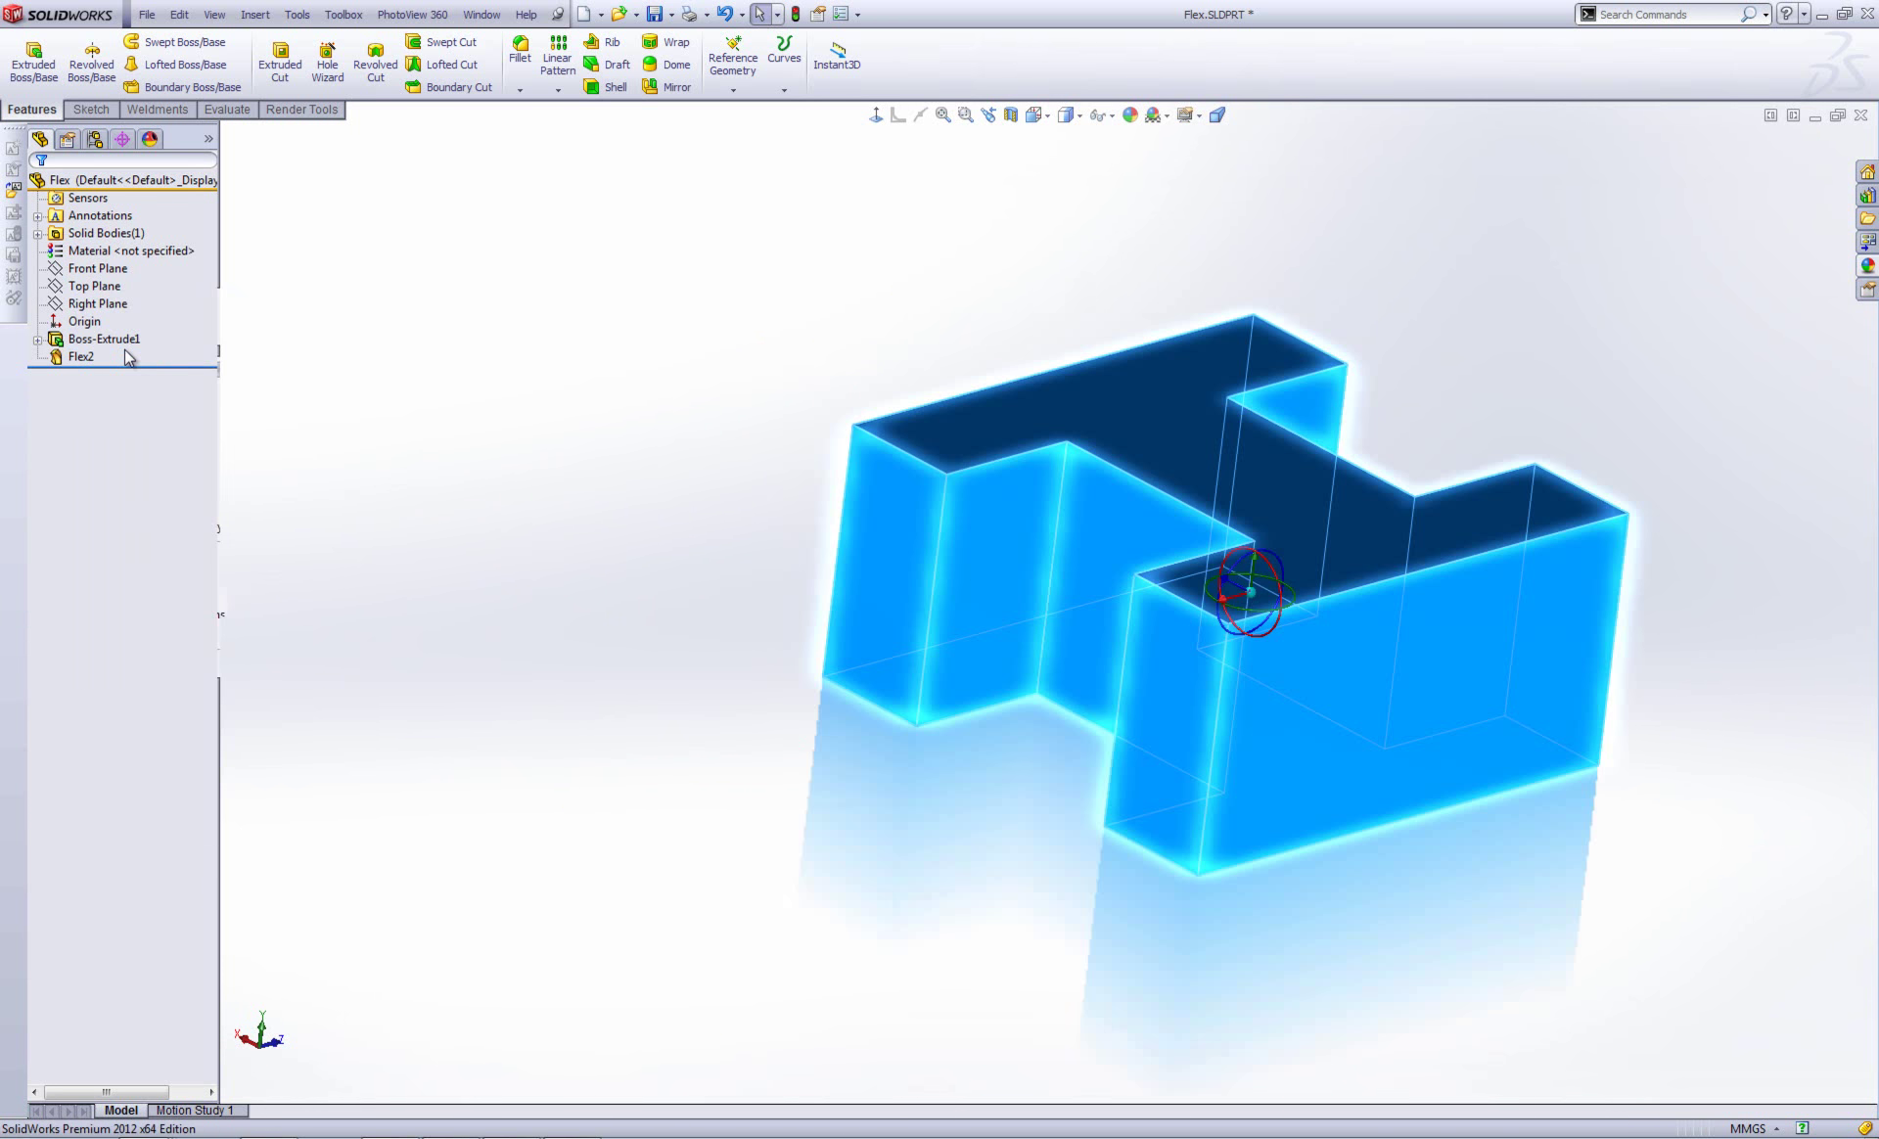
pyautogui.moveTo(1179, 529); pyautogui.dragTo(1205, 578, button='middle')
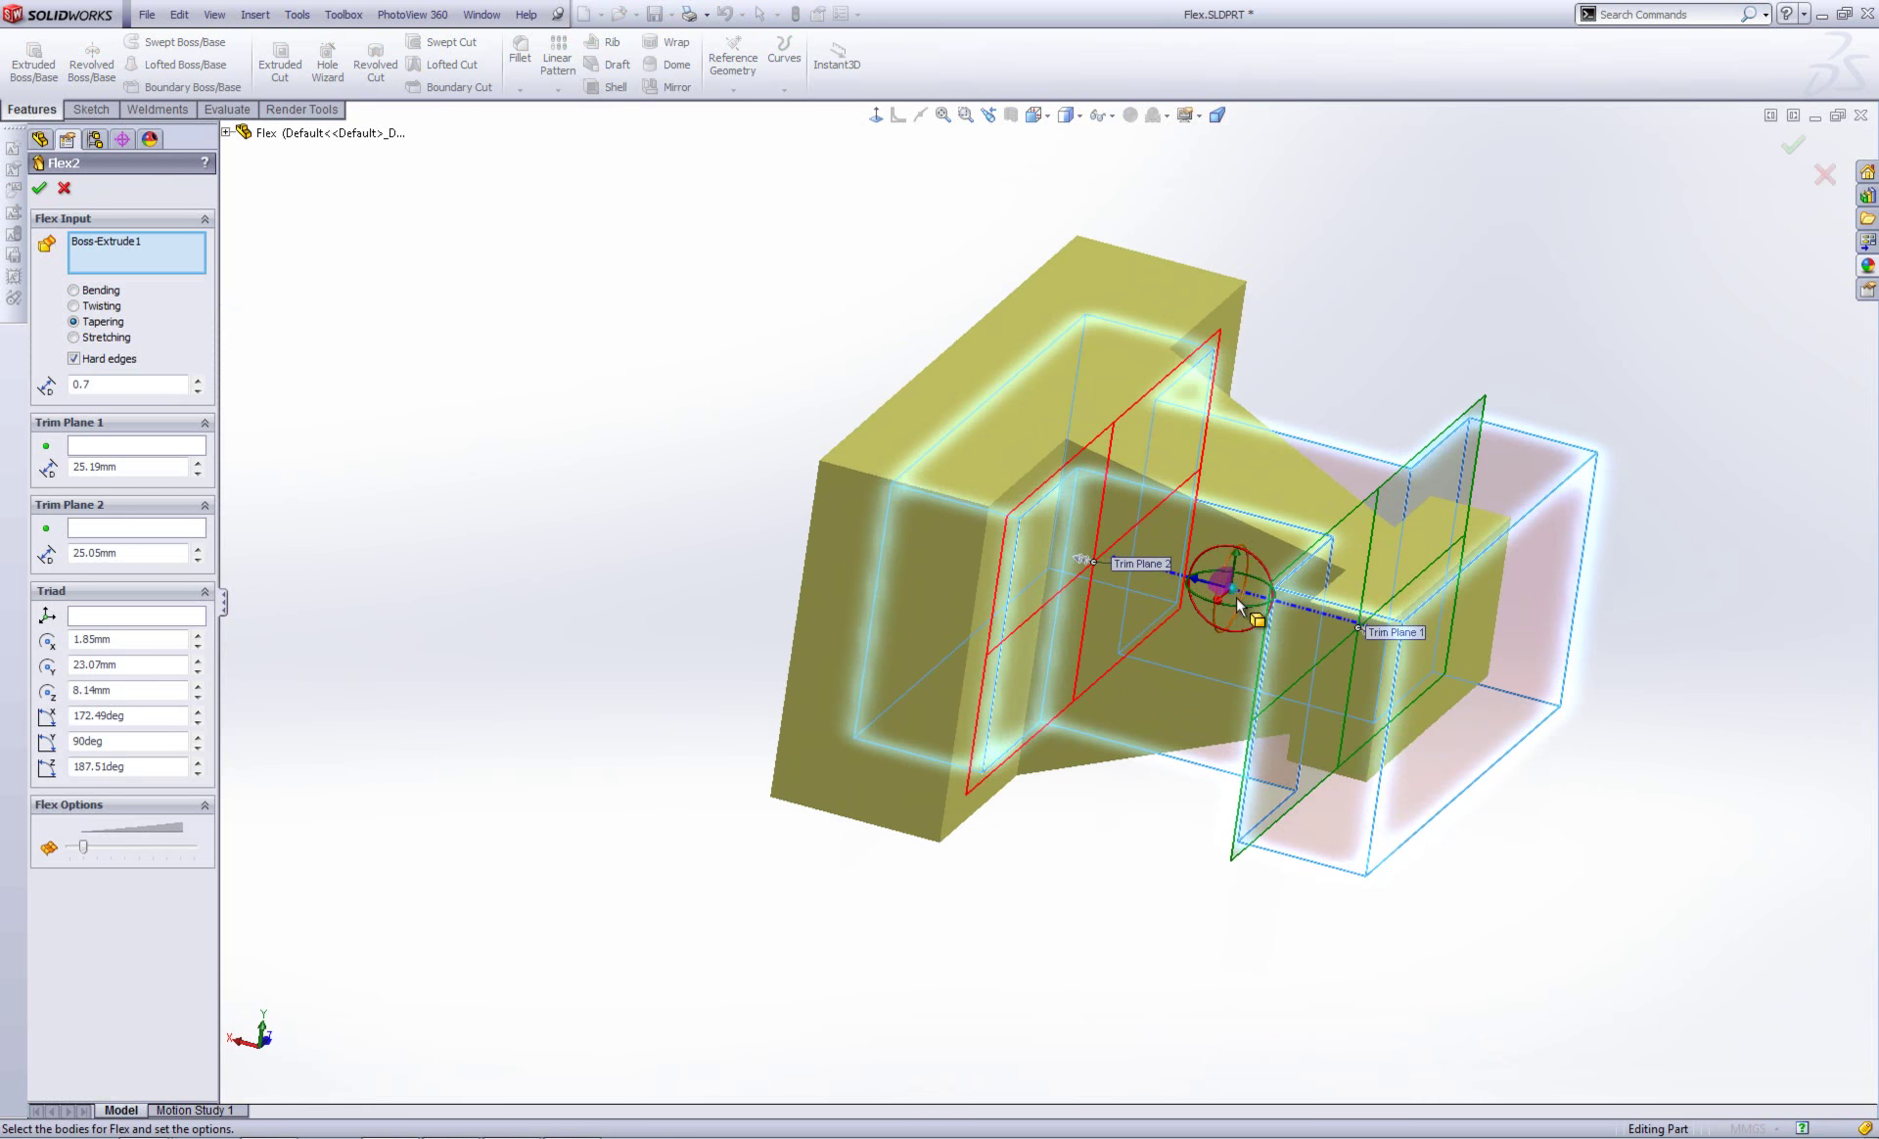
pyautogui.moveTo(1223, 587)
pyautogui.mouseDown()
pyautogui.moveTo(1246, 593)
pyautogui.moveTo(1120, 548)
pyautogui.moveTo(1195, 556)
pyautogui.moveTo(1237, 592)
pyautogui.moveTo(1206, 574)
pyautogui.moveTo(1178, 602)
pyautogui.moveTo(1213, 579)
pyautogui.mouseUp()
pyautogui.moveTo(1213, 579); pyautogui.dragTo(1258, 587, button='middle')
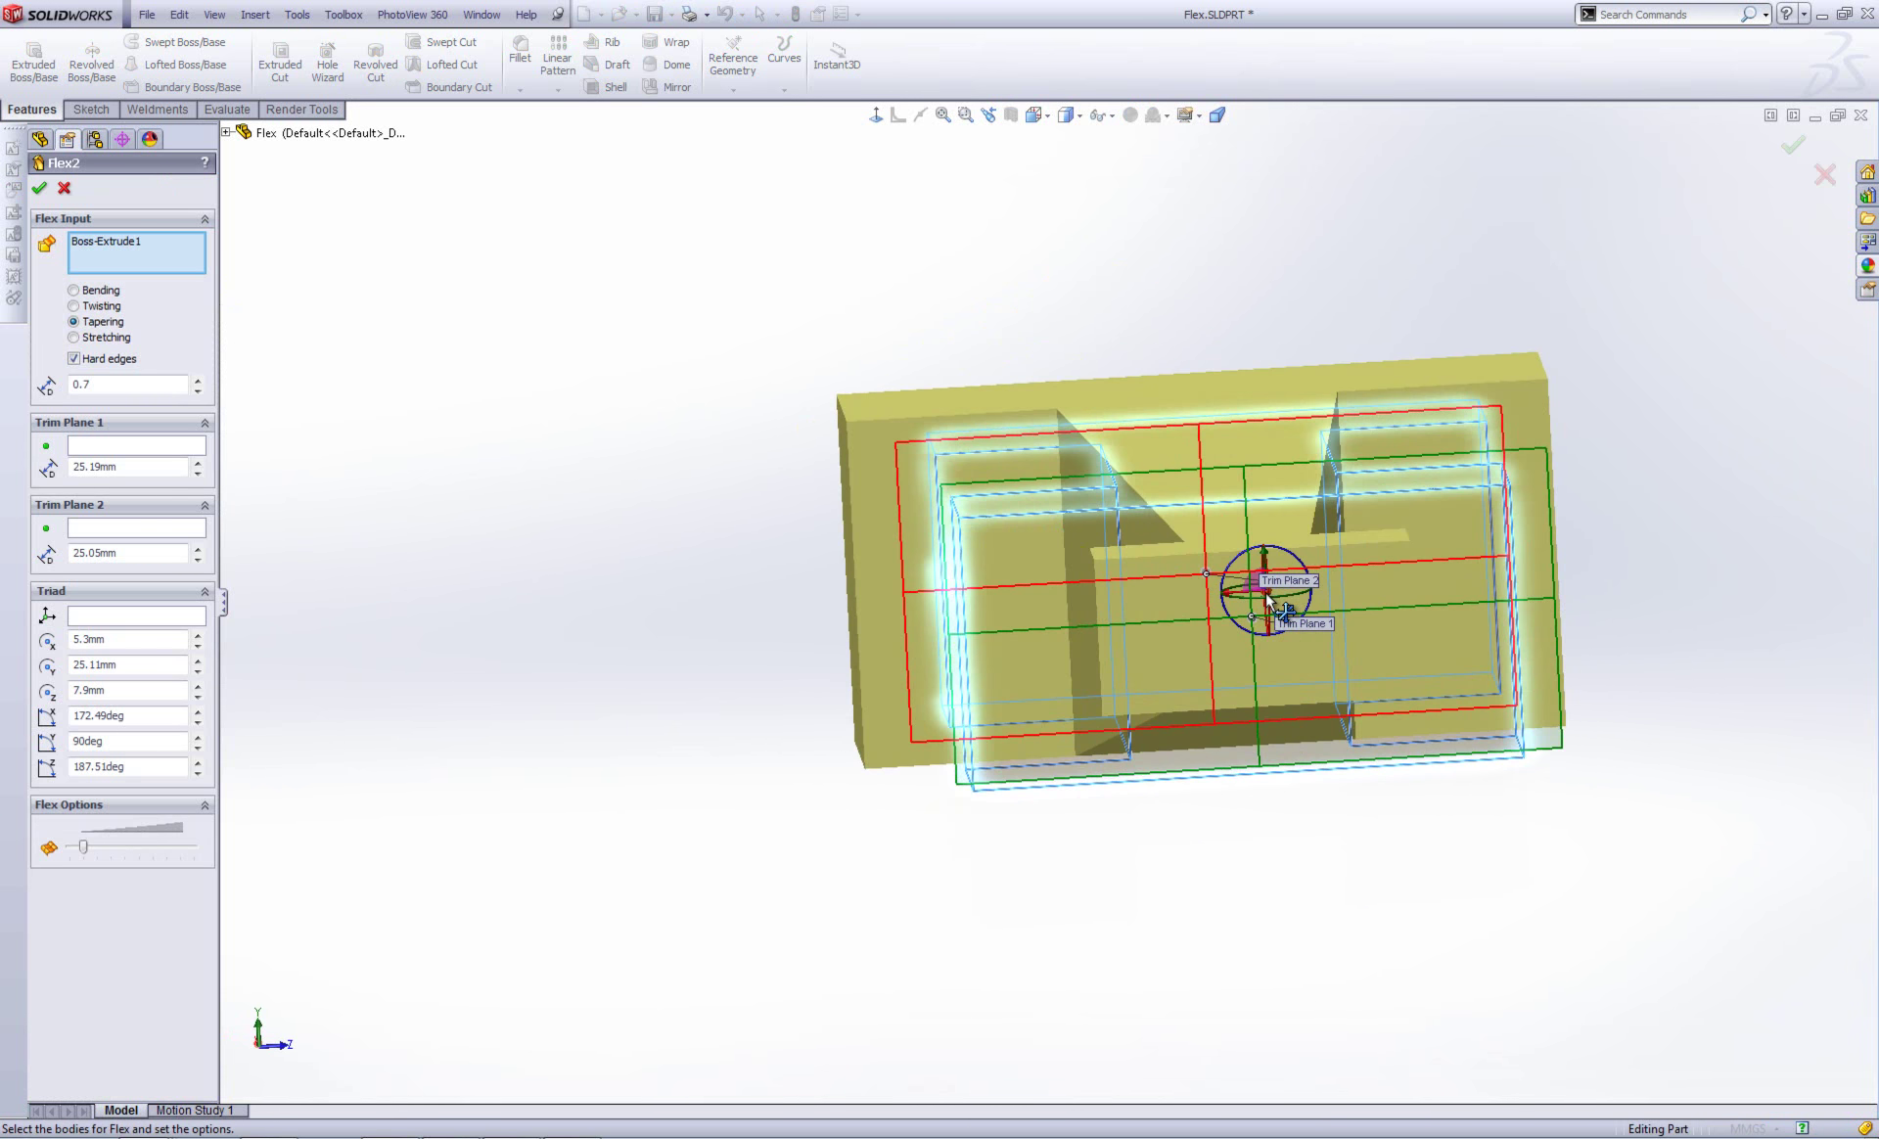
pyautogui.moveTo(1267, 599); pyautogui.dragTo(1010, 578)
pyautogui.moveTo(918, 331); pyautogui.dragTo(1023, 658, button='middle')
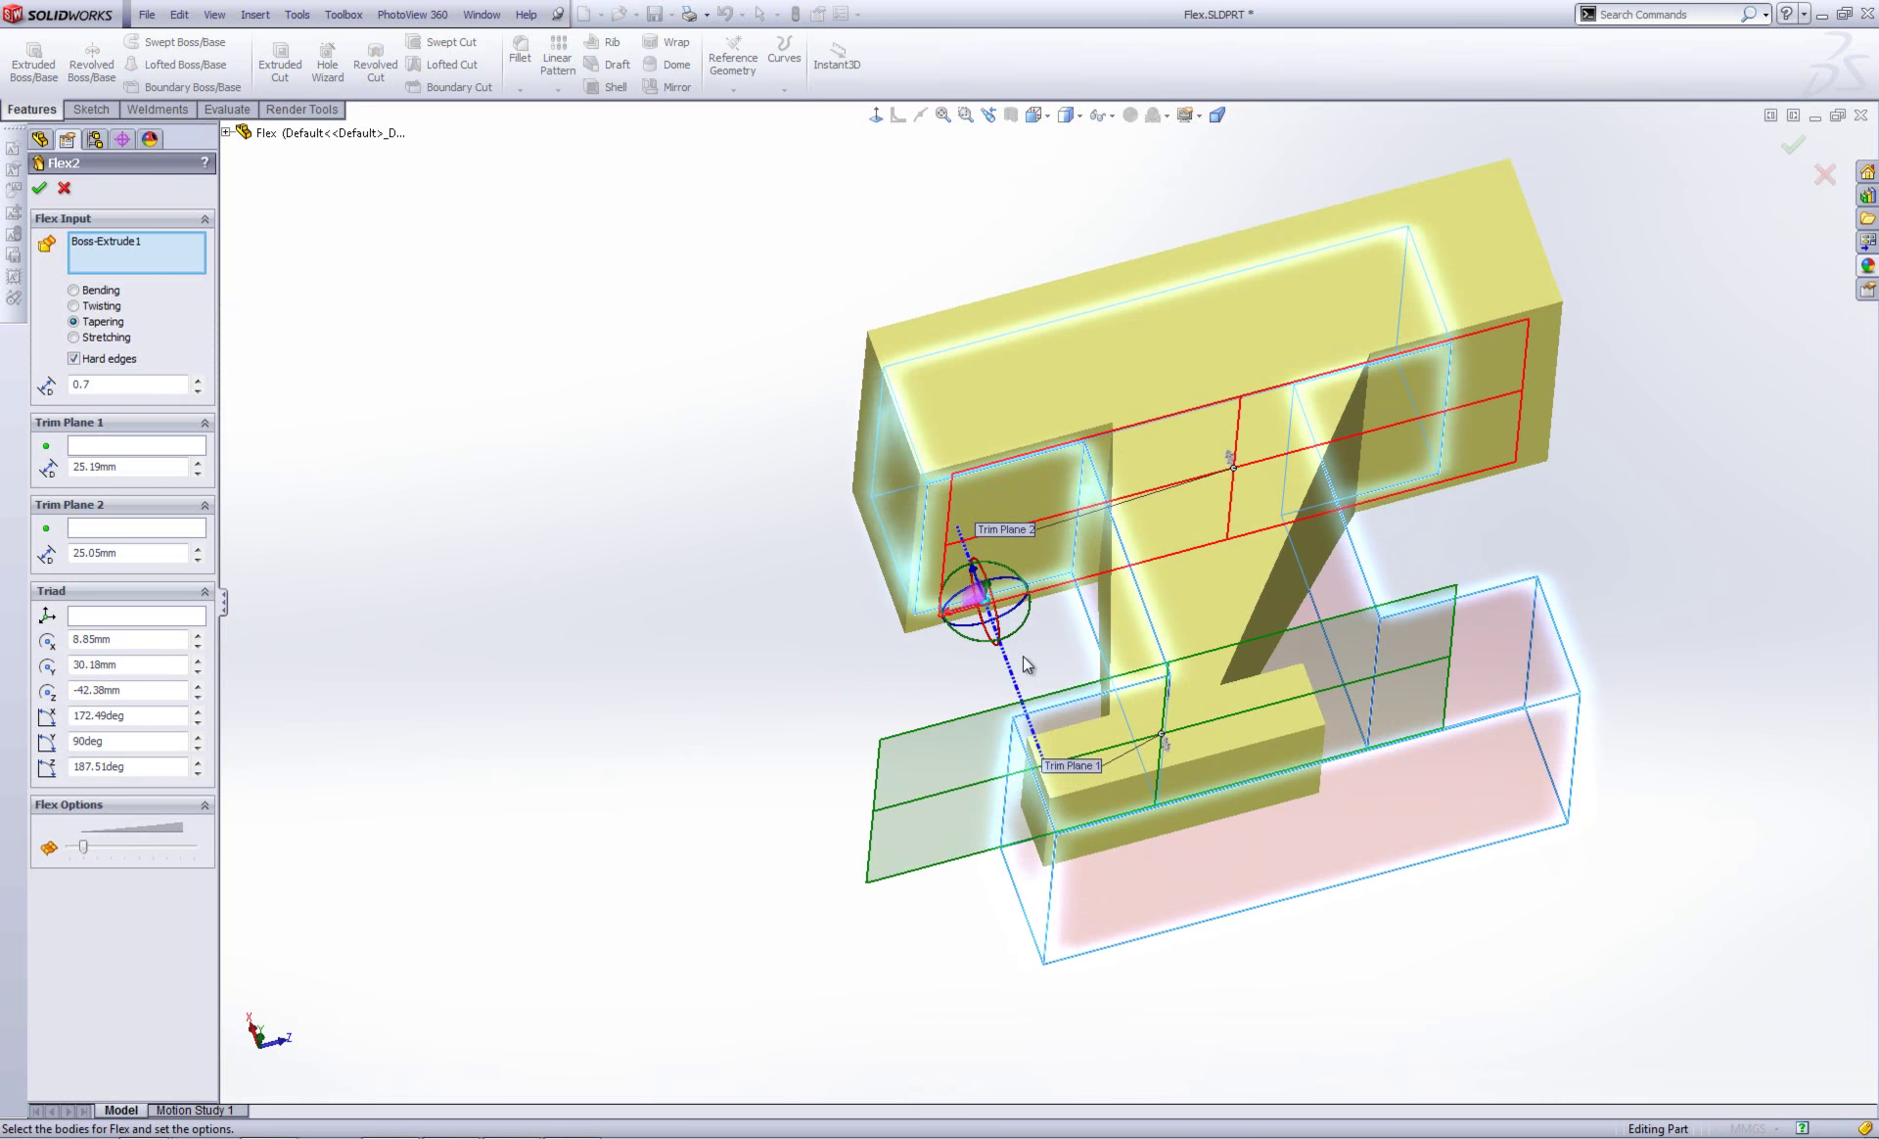
# Move the flex triad back near the middle of the part, at about 3.11, 36.87, 2.86 mm
pyautogui.moveTo(986, 603); pyautogui.dragTo(1240, 497)
pyautogui.moveTo(1247, 636); pyautogui.dragTo(1241, 500, button='middle')
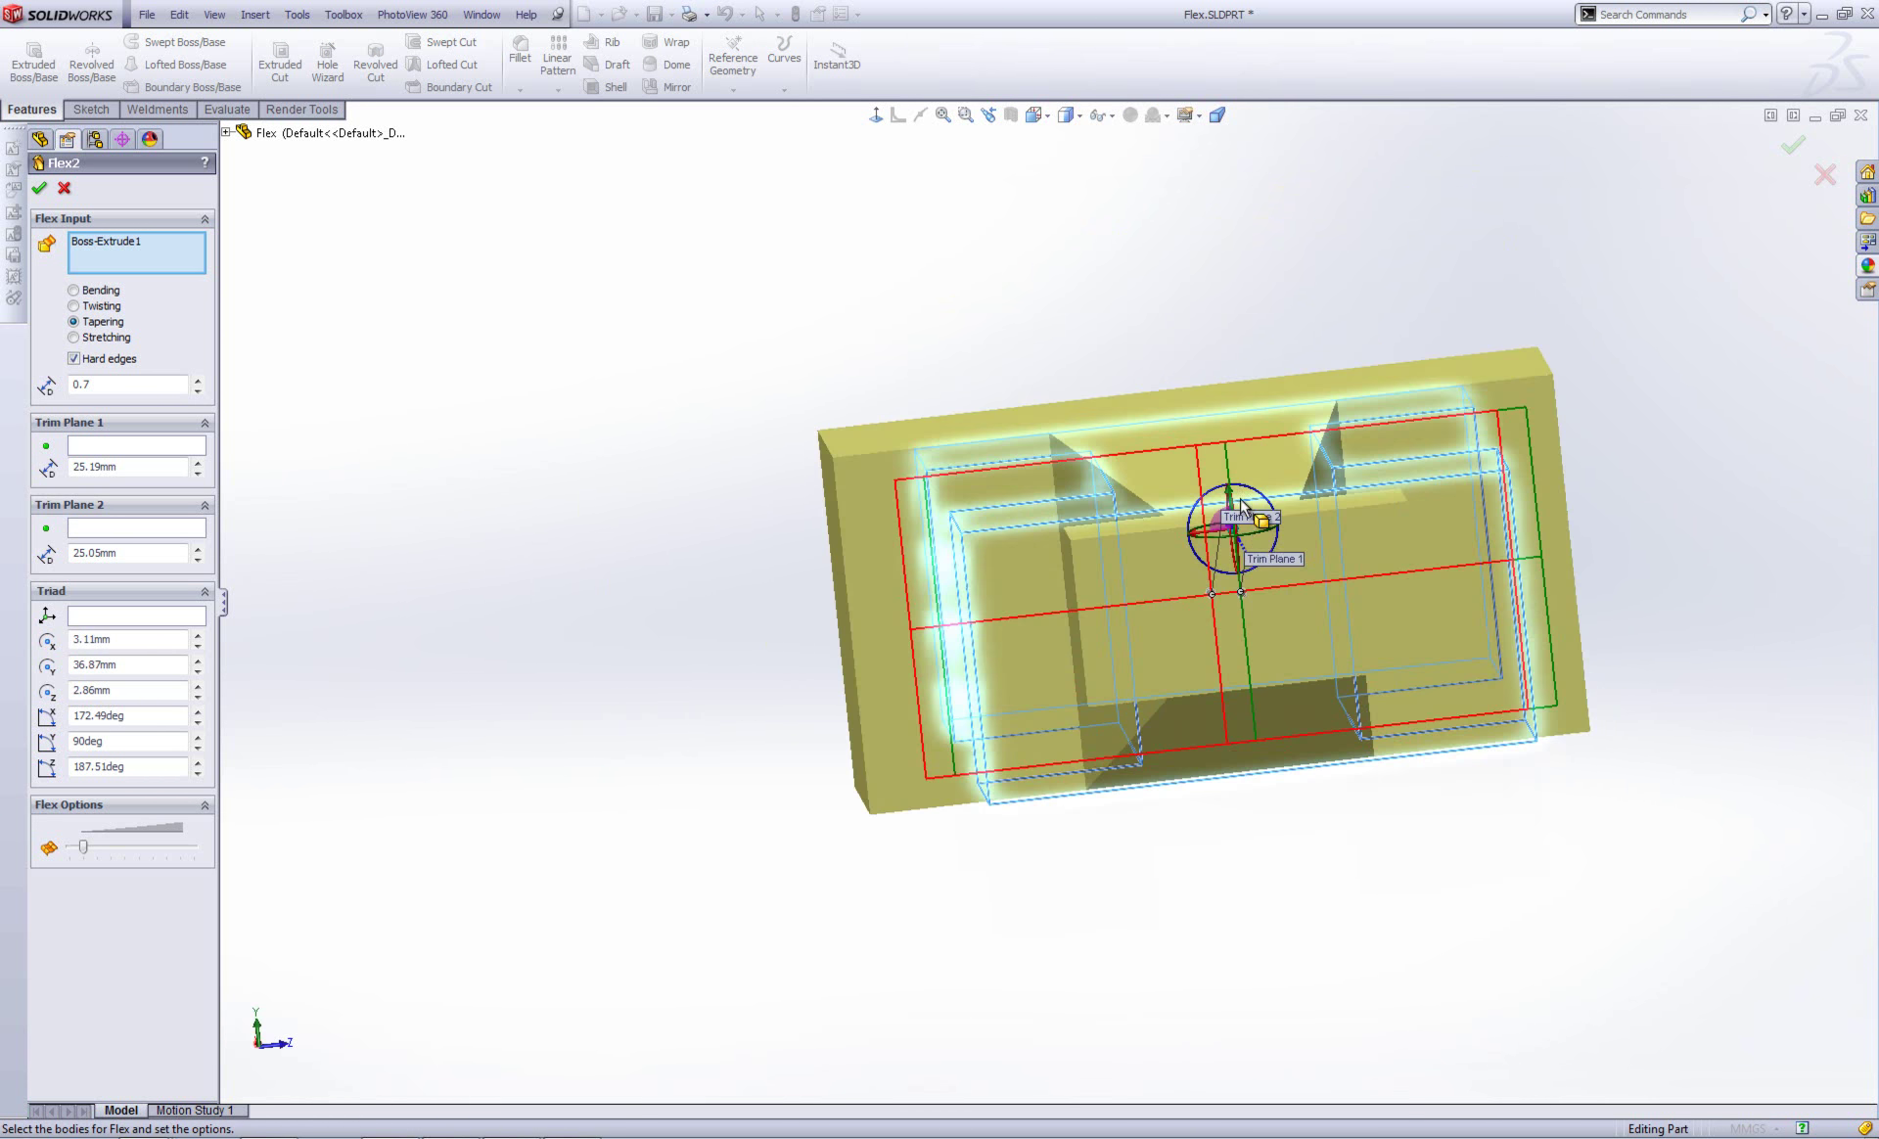
pyautogui.moveTo(946, 305); pyautogui.dragTo(865, 407, button='middle')
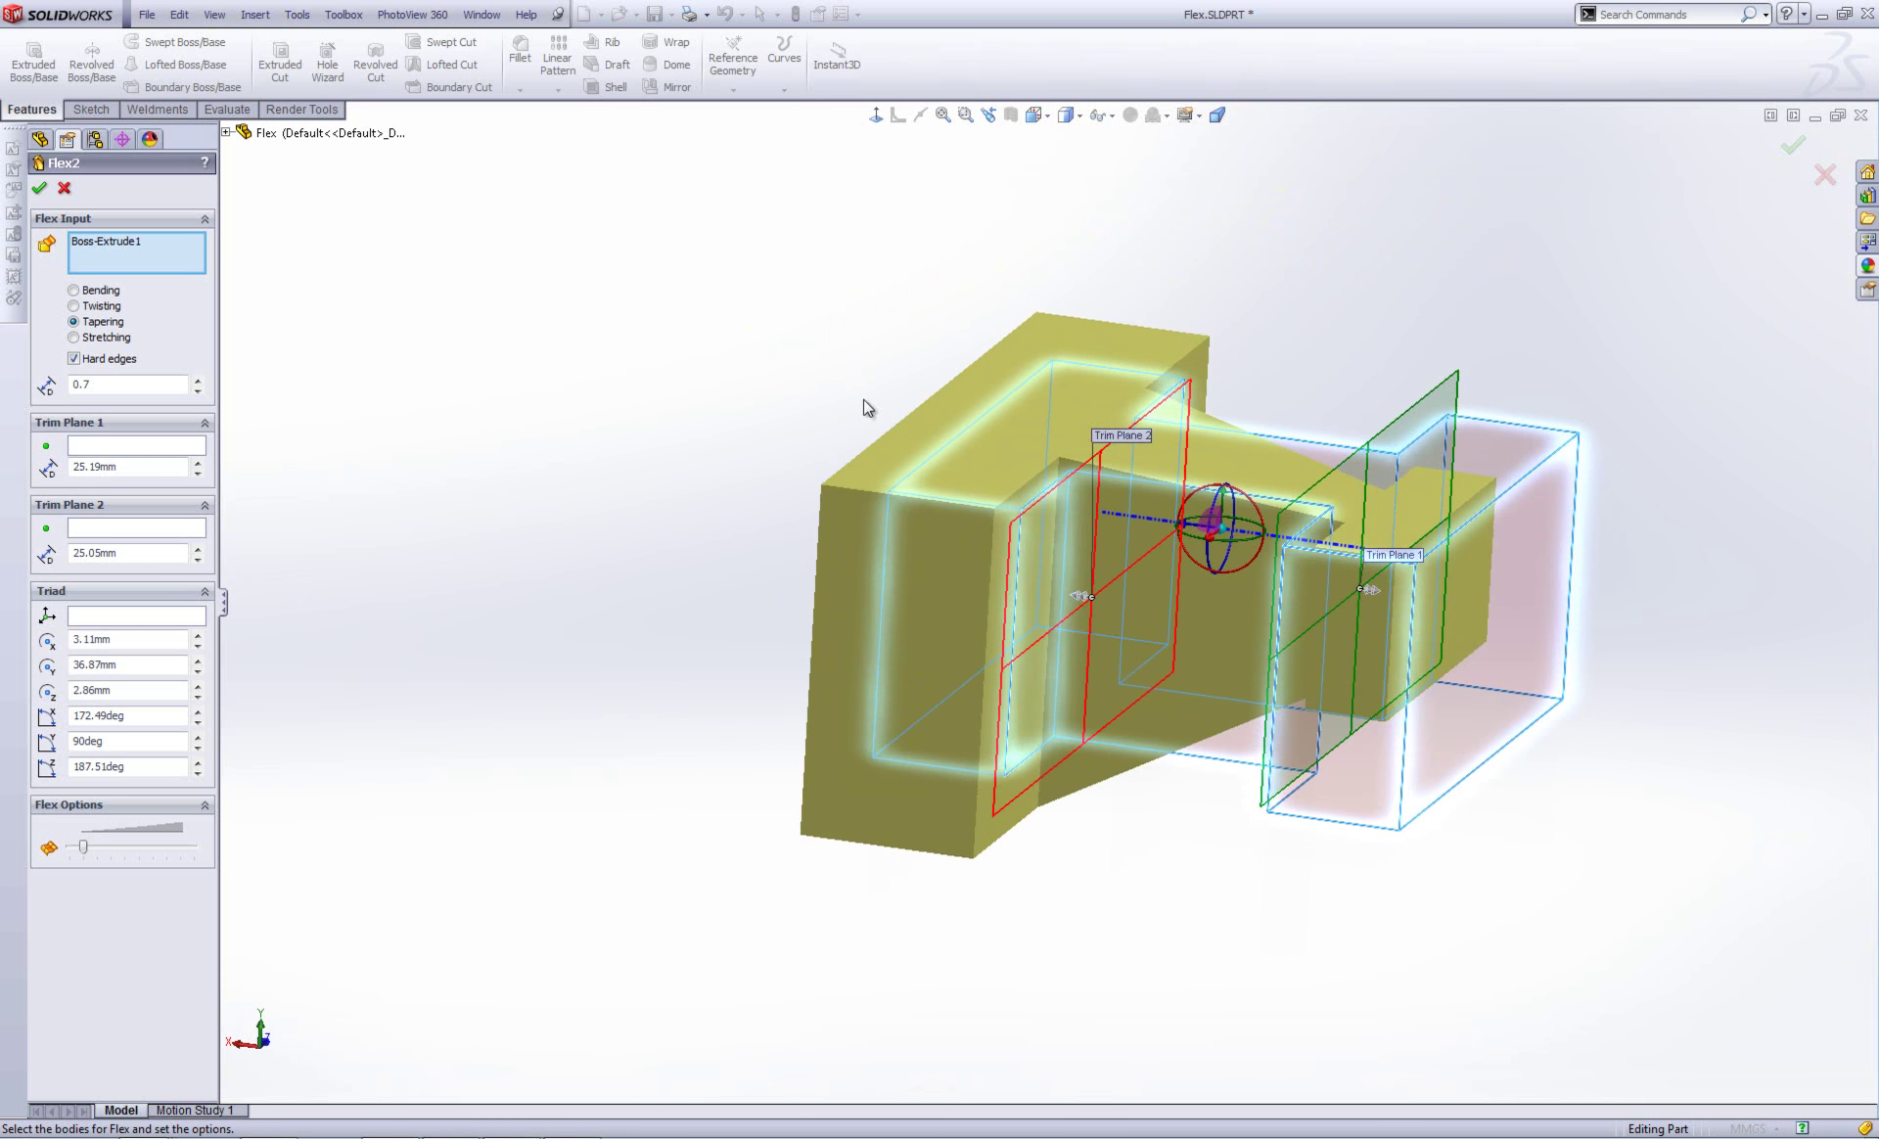
# Change the flex type to Stretching and inspect the stretched preview around both trim planes
pyautogui.click(105, 337)
pyautogui.moveTo(861, 548); pyautogui.dragTo(884, 667, button='middle')
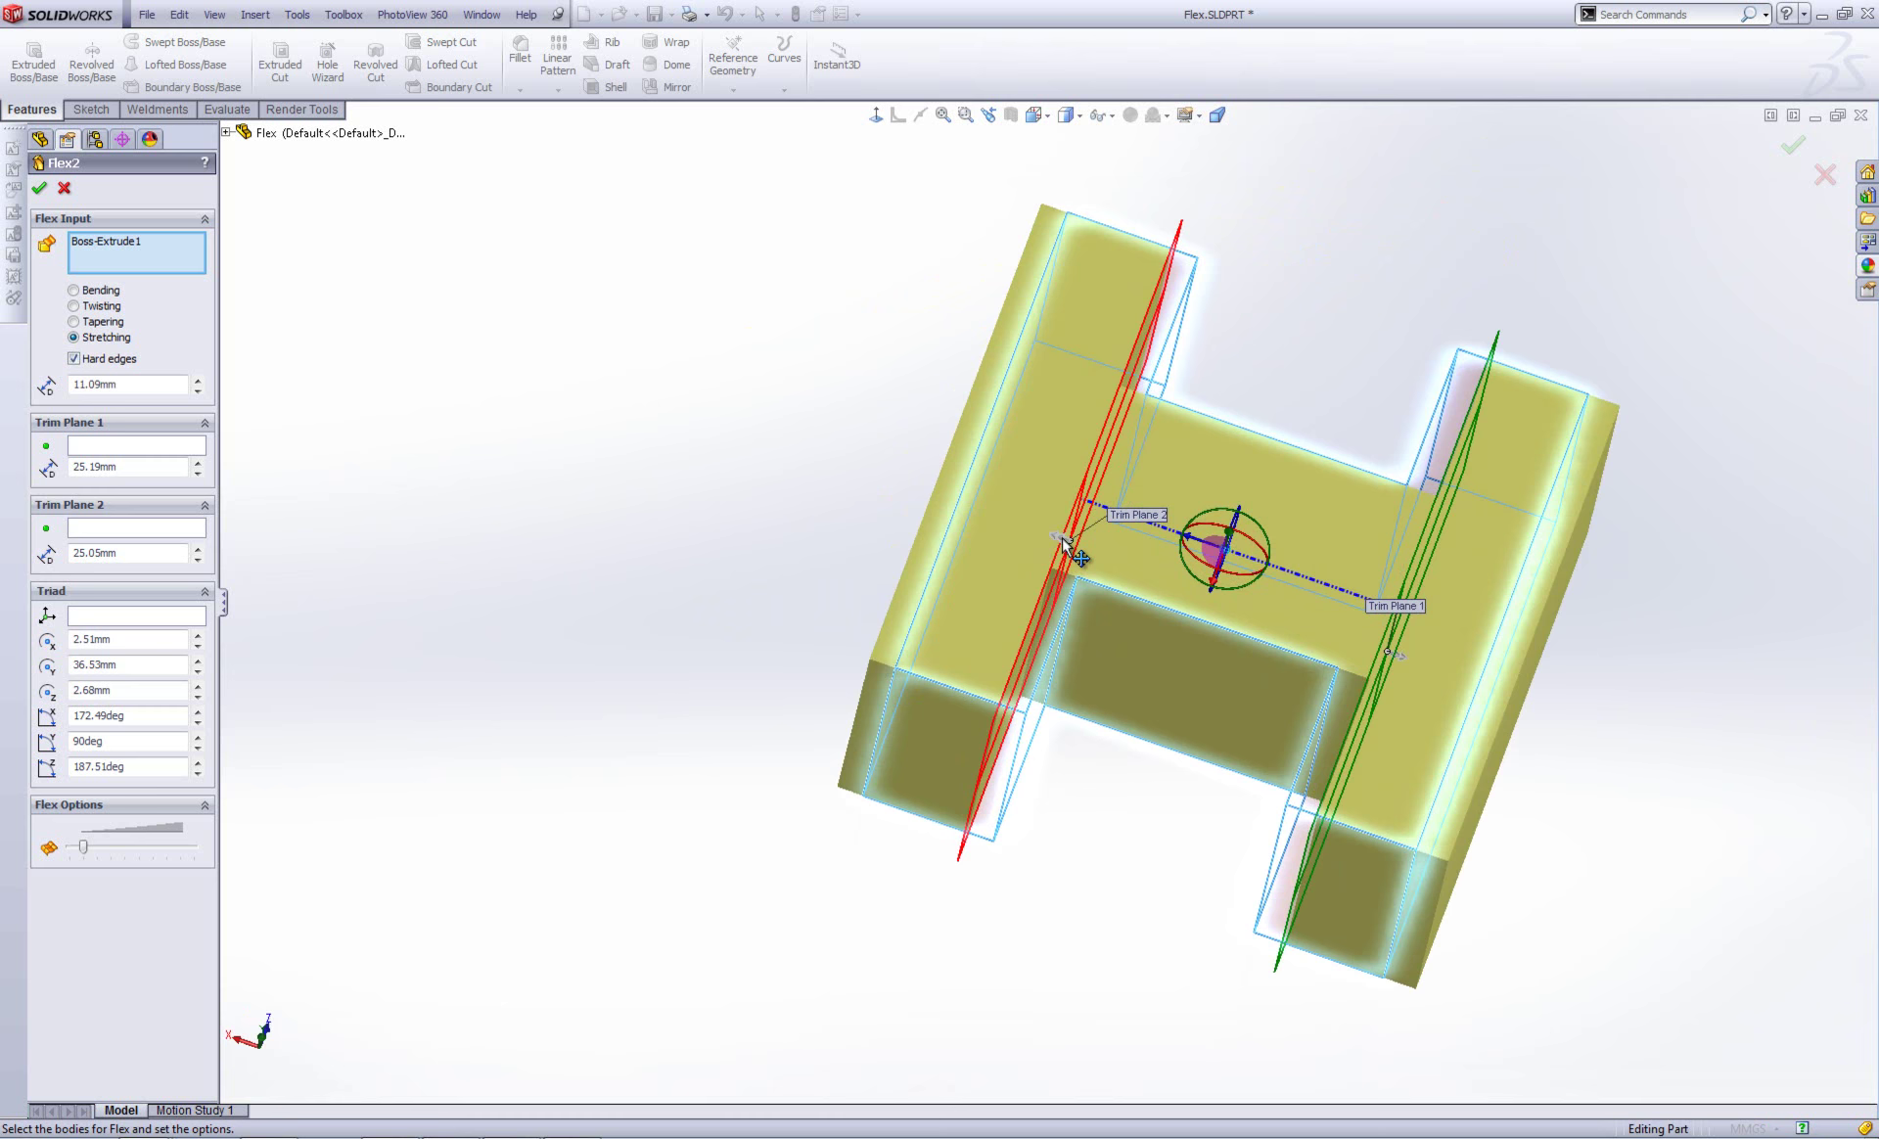
pyautogui.moveTo(1060, 537); pyautogui.dragTo(1047, 495, button='middle')
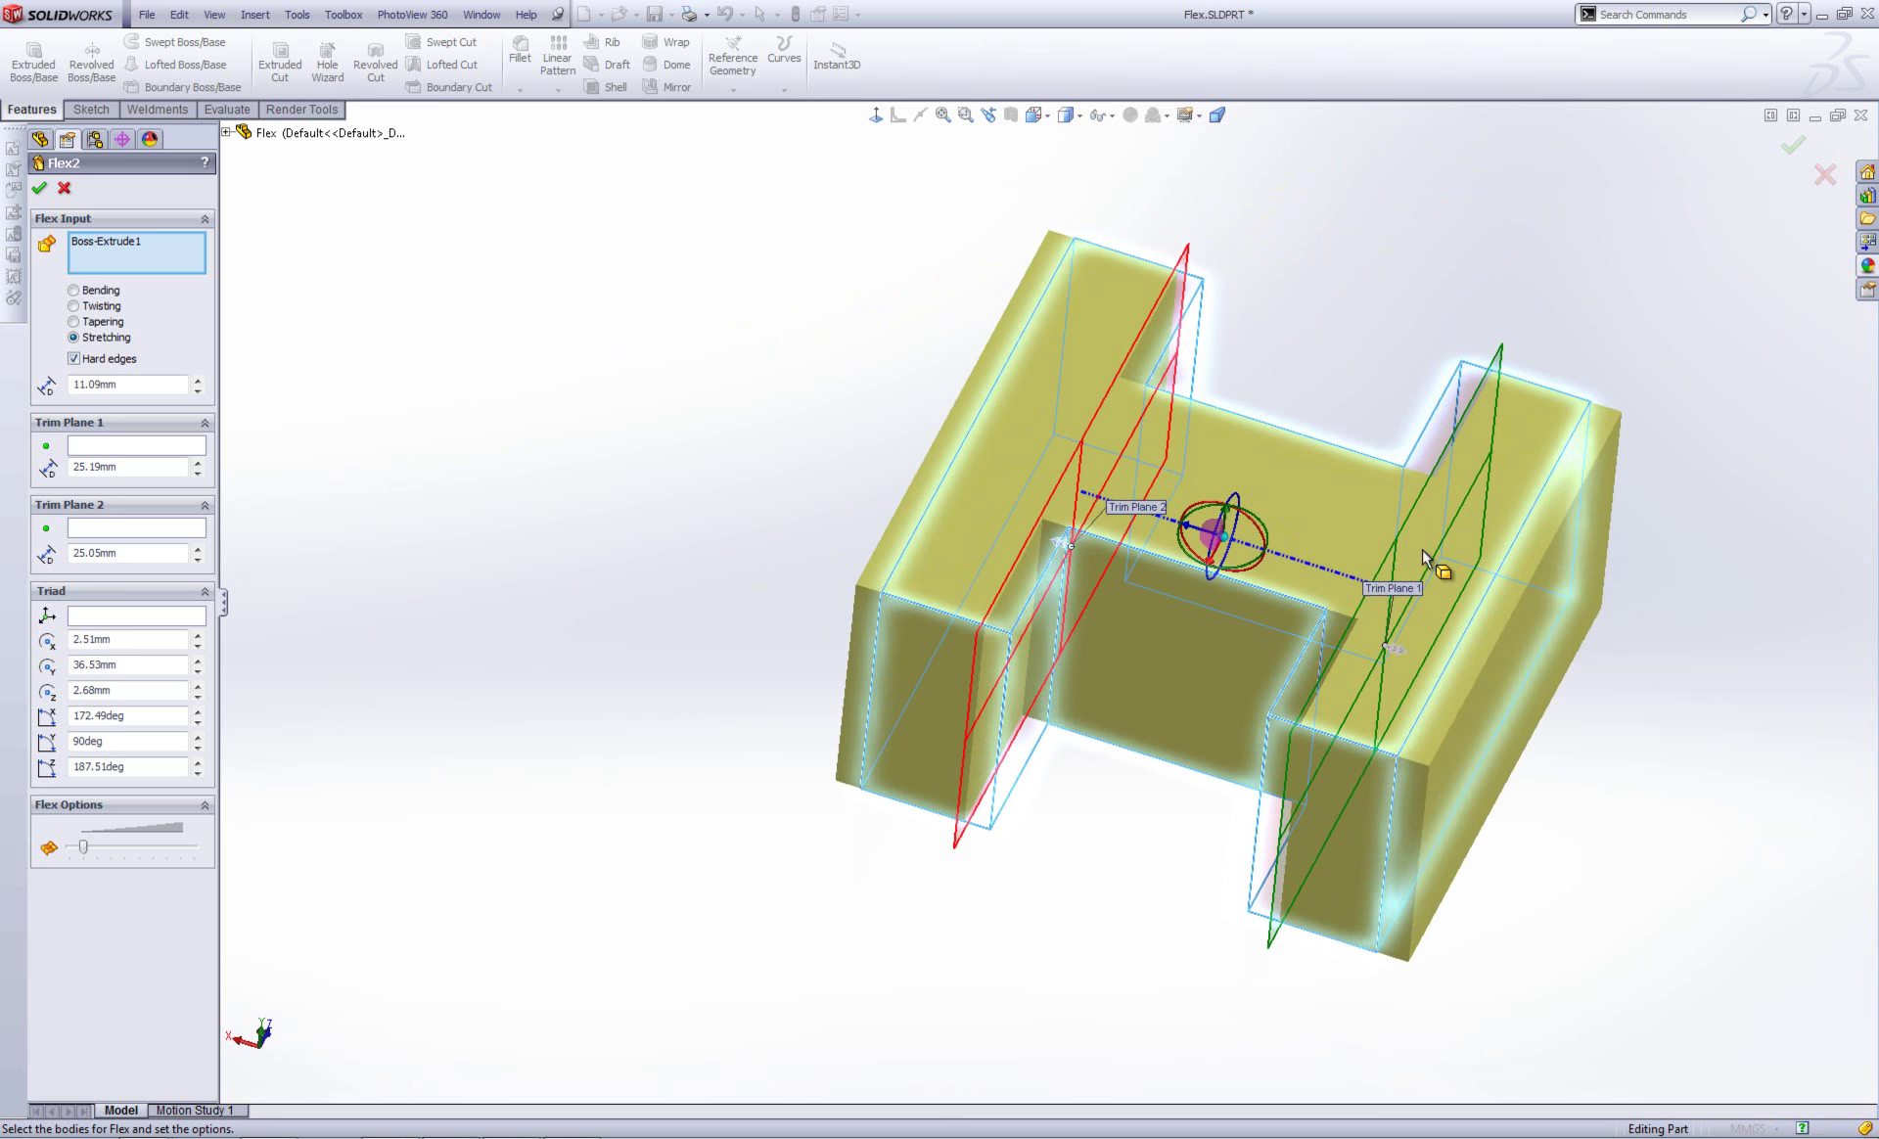
pyautogui.moveTo(1052, 729); pyautogui.dragTo(1094, 730, button='middle')
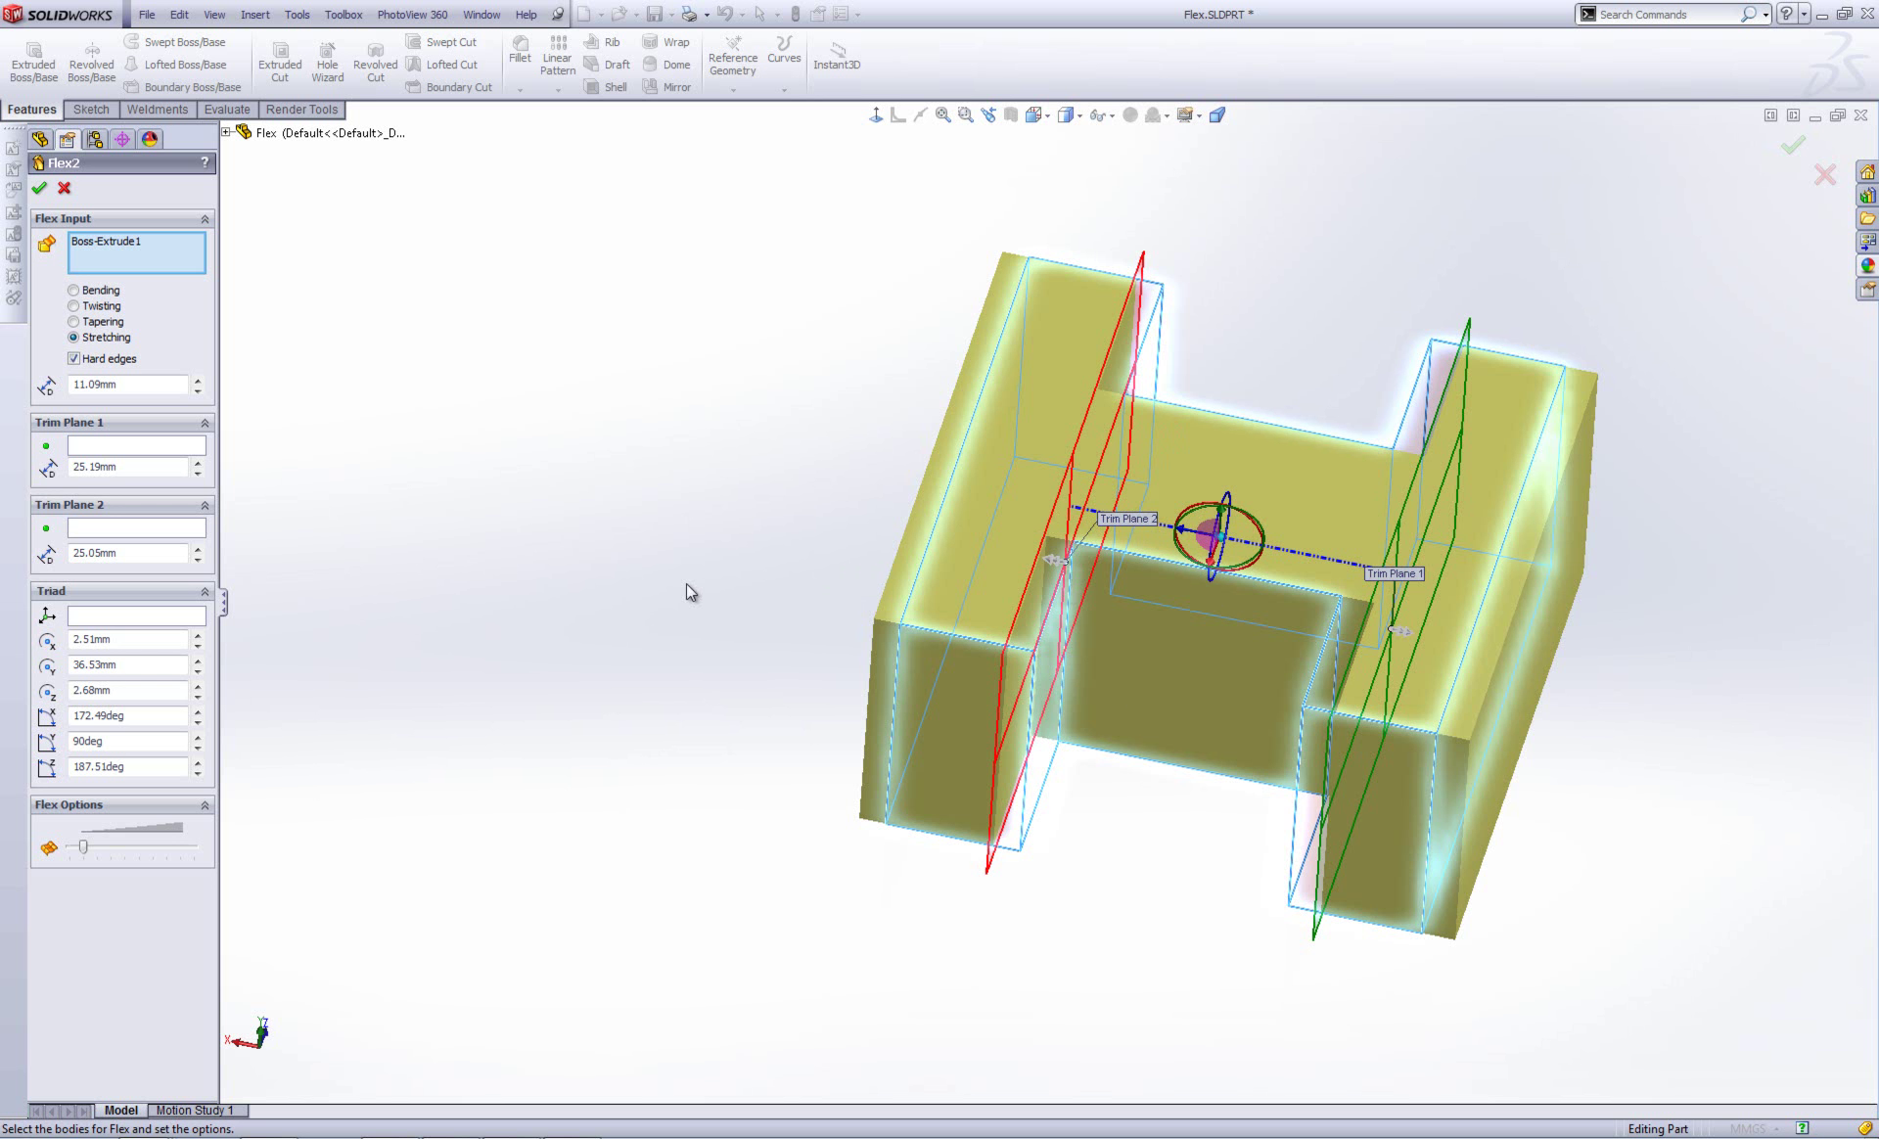
# Set the stretch distance to 50 mm, accept the flex feature and view the stretched part
pyautogui.click(200, 380)
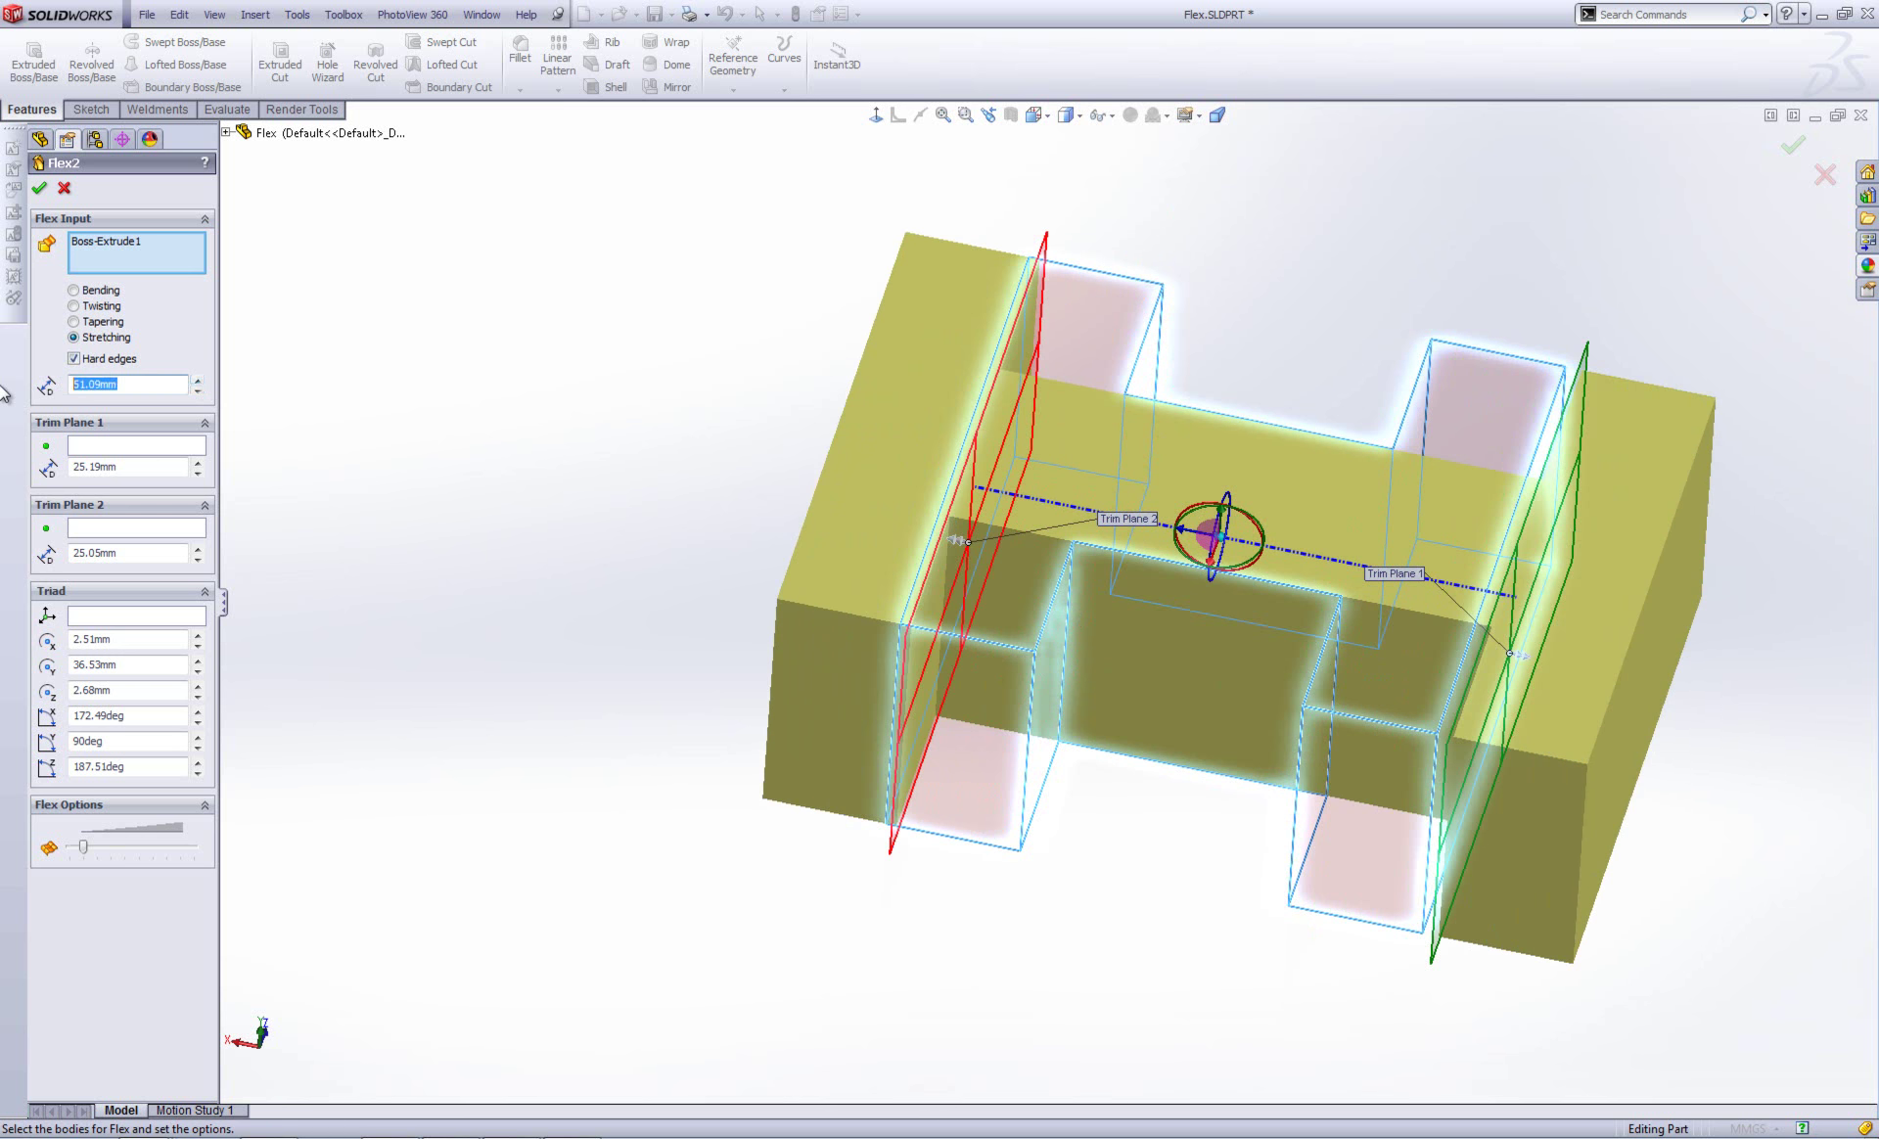
pyautogui.press('Return')
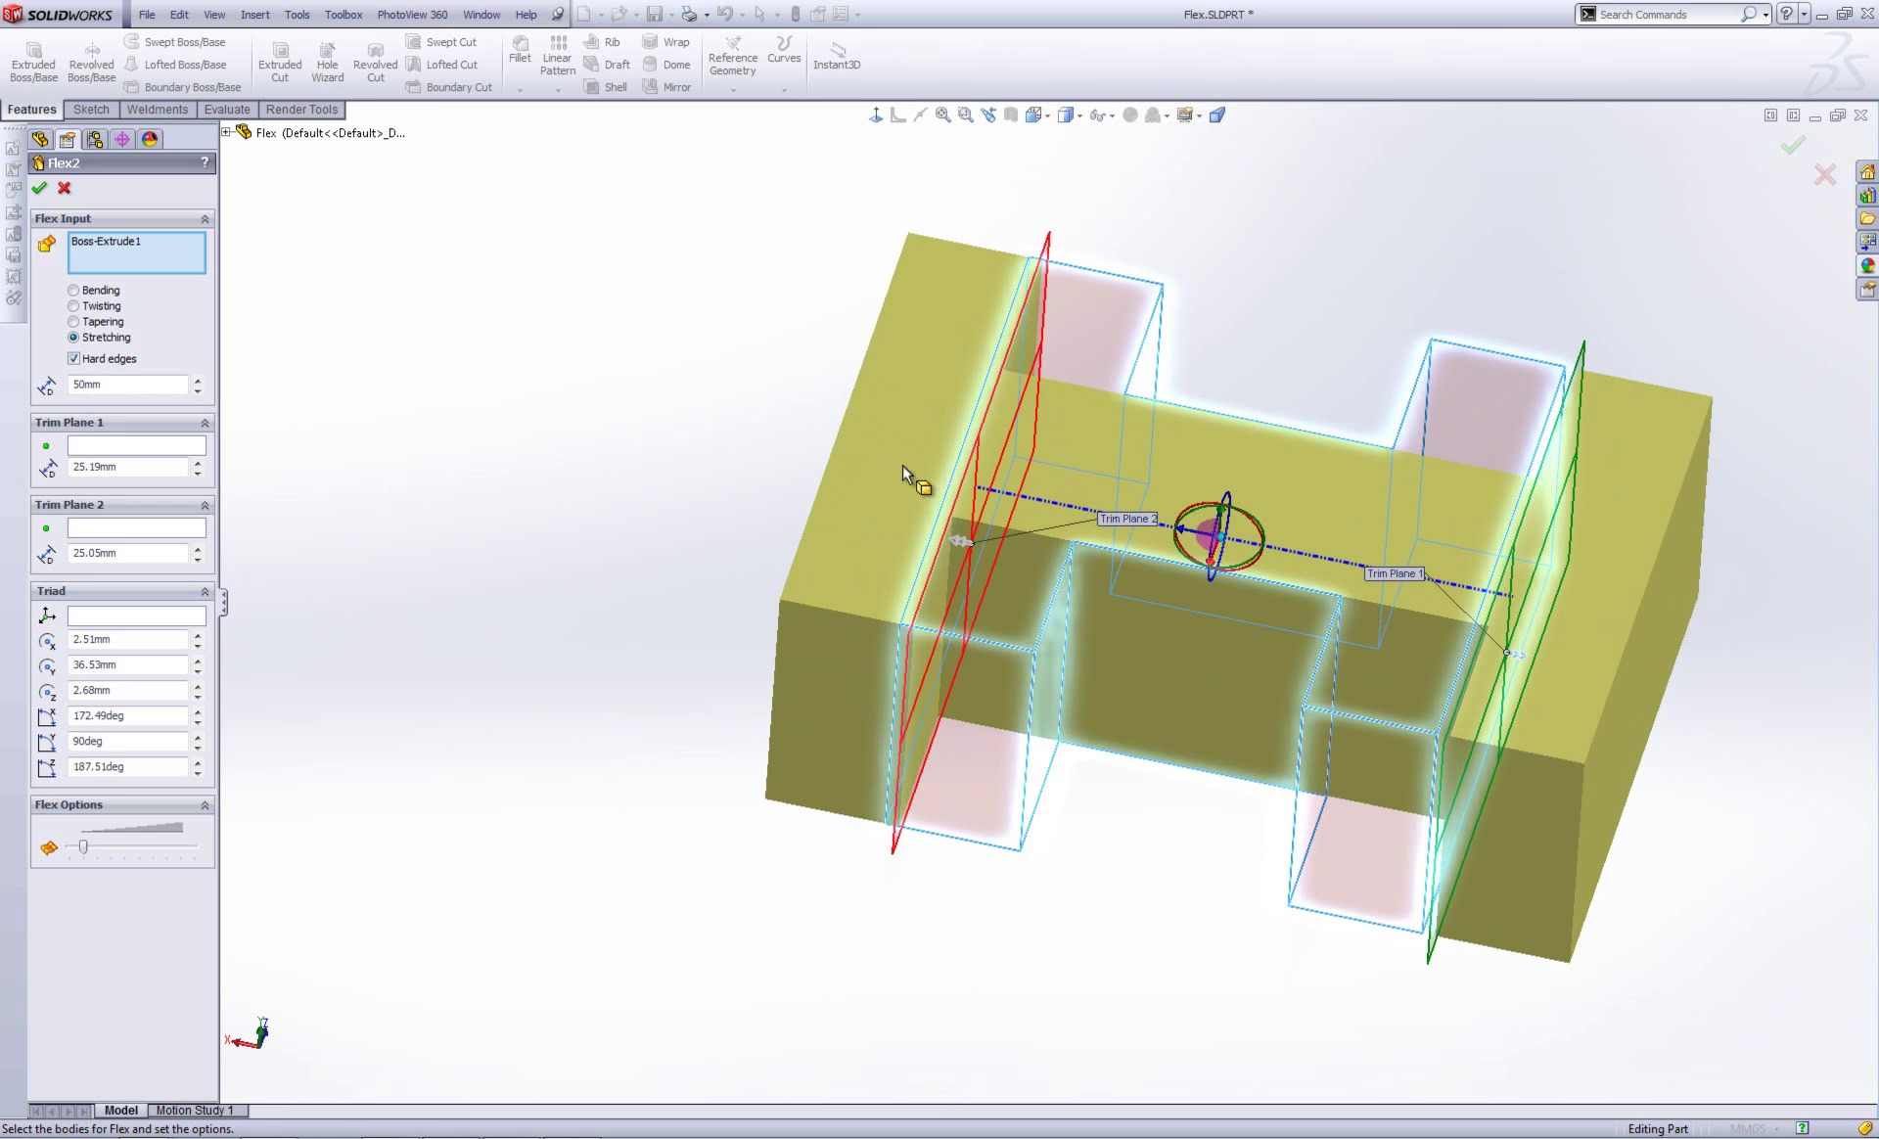
pyautogui.click(41, 190)
pyautogui.moveTo(853, 611); pyautogui.dragTo(1627, 642, button='middle')
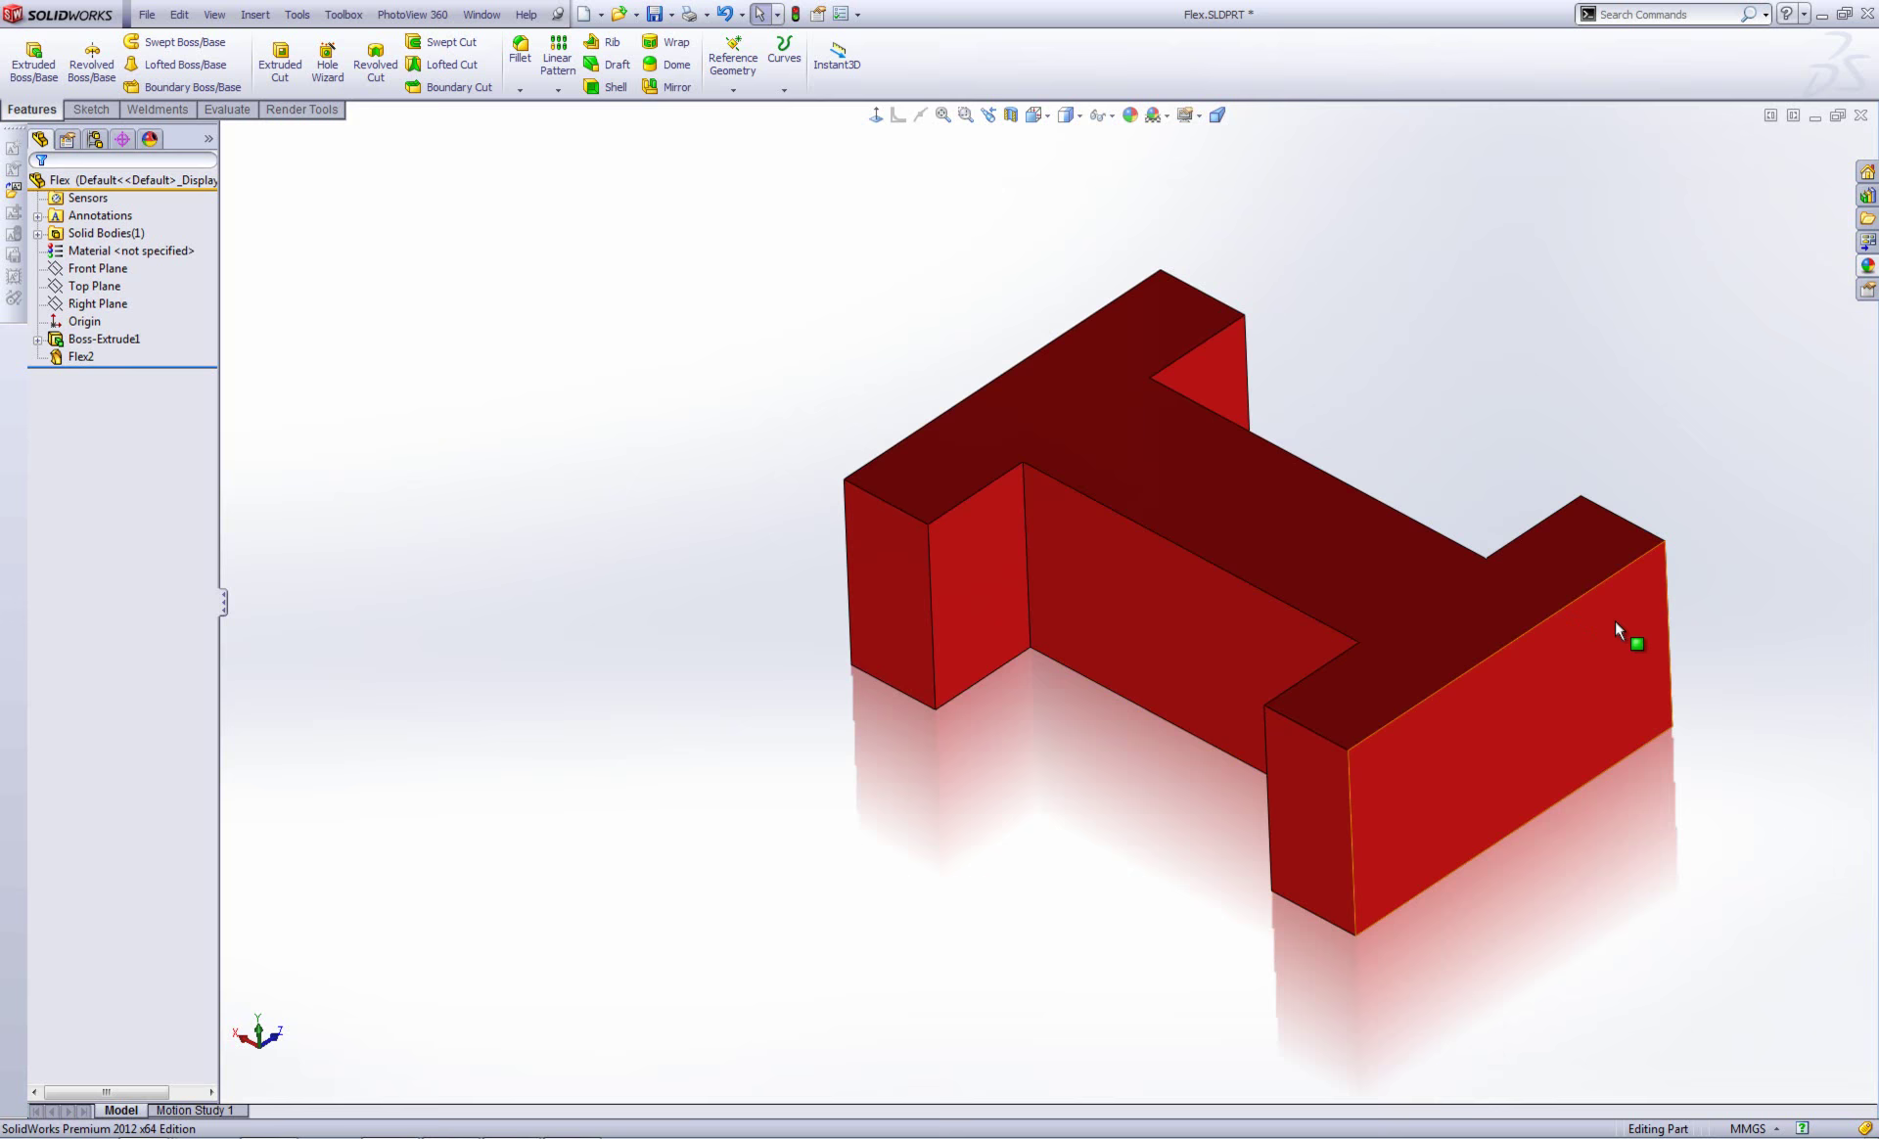